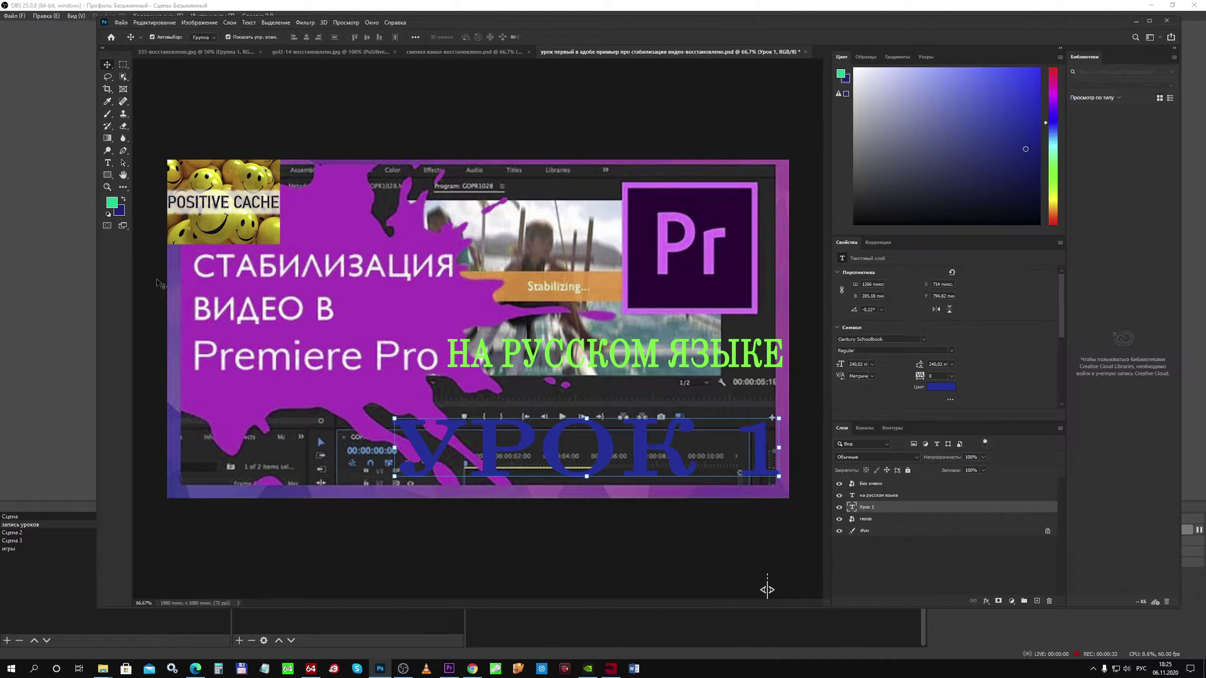
Leave the Photoshop stabilization lesson thumbnail and bring Premiere Pro to the front from the taskbar.
left_click(449, 668)
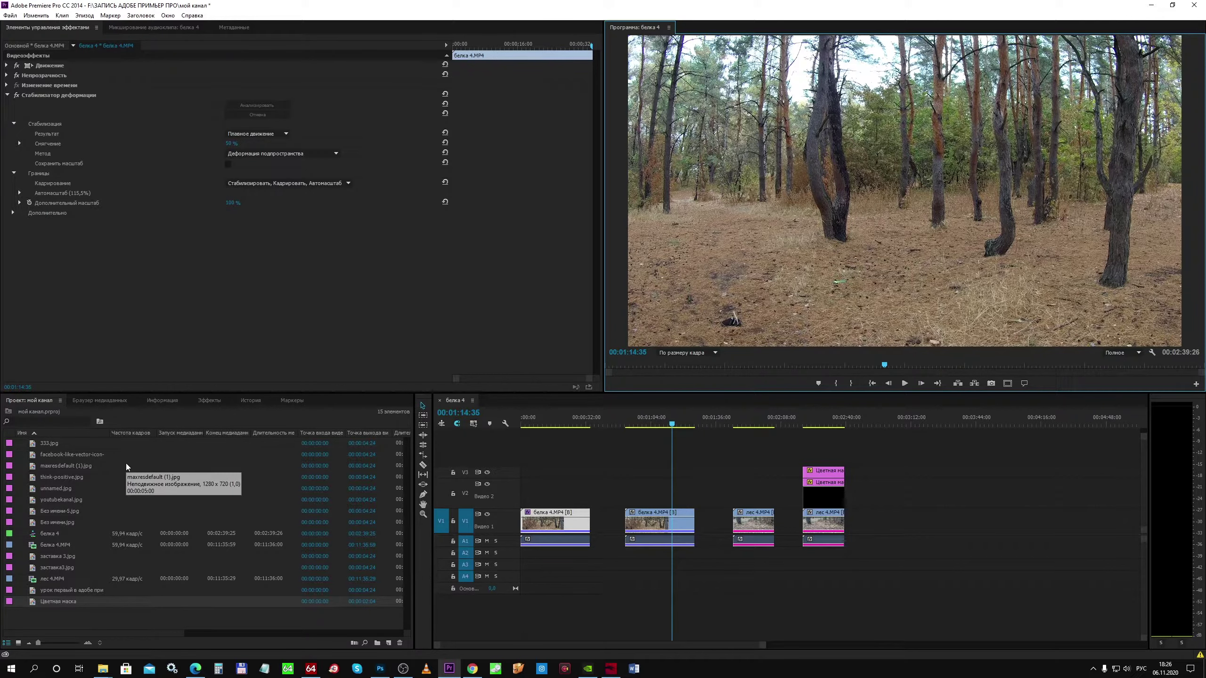
Replay part of the forest sequence in the Program monitor, then show the Effects panel.
left_click_drag(675, 428, 630, 430)
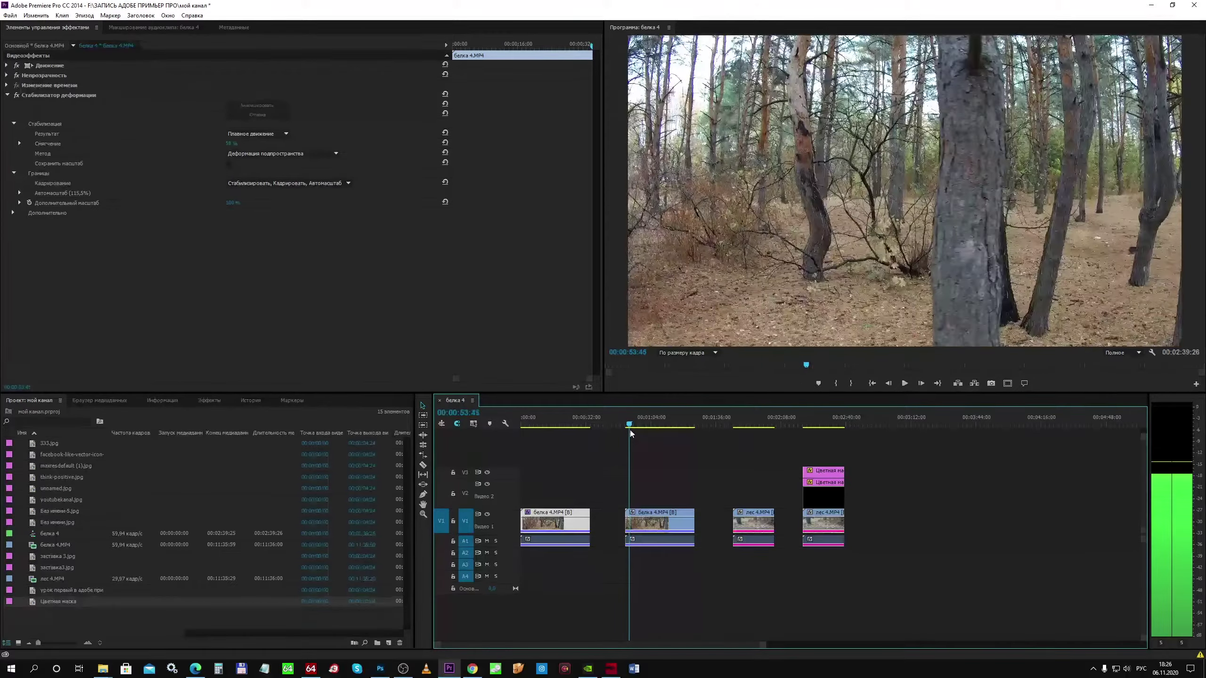
left_click(903, 384)
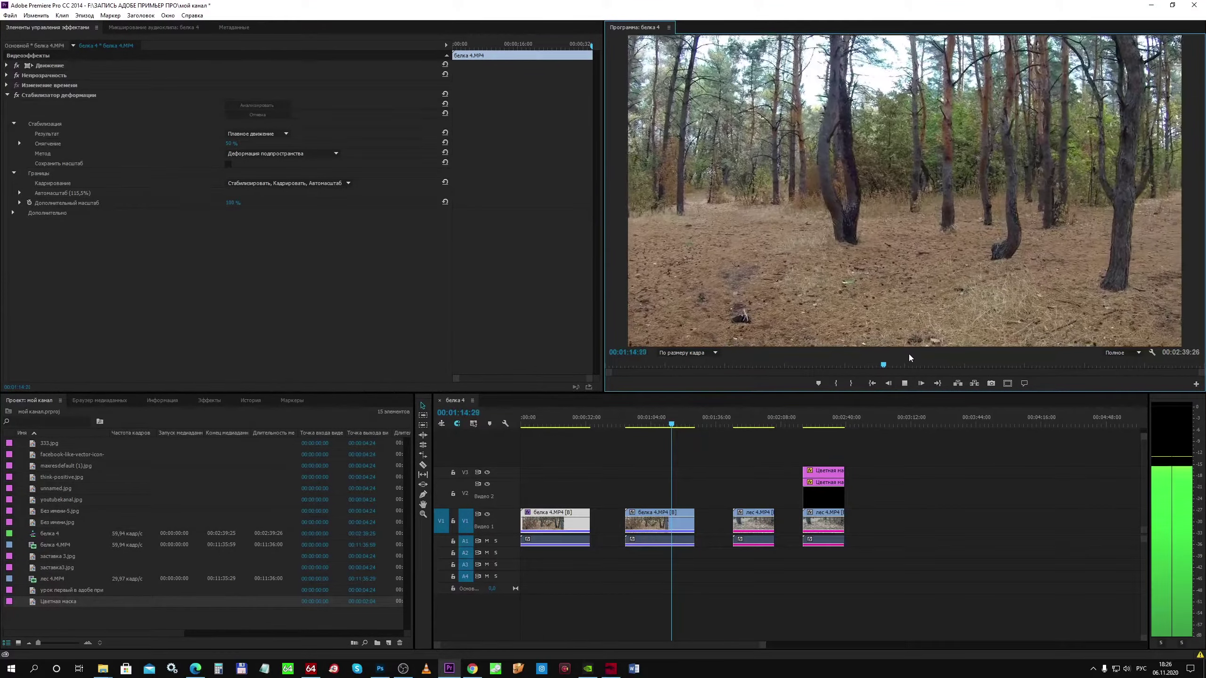
left_click(912, 383)
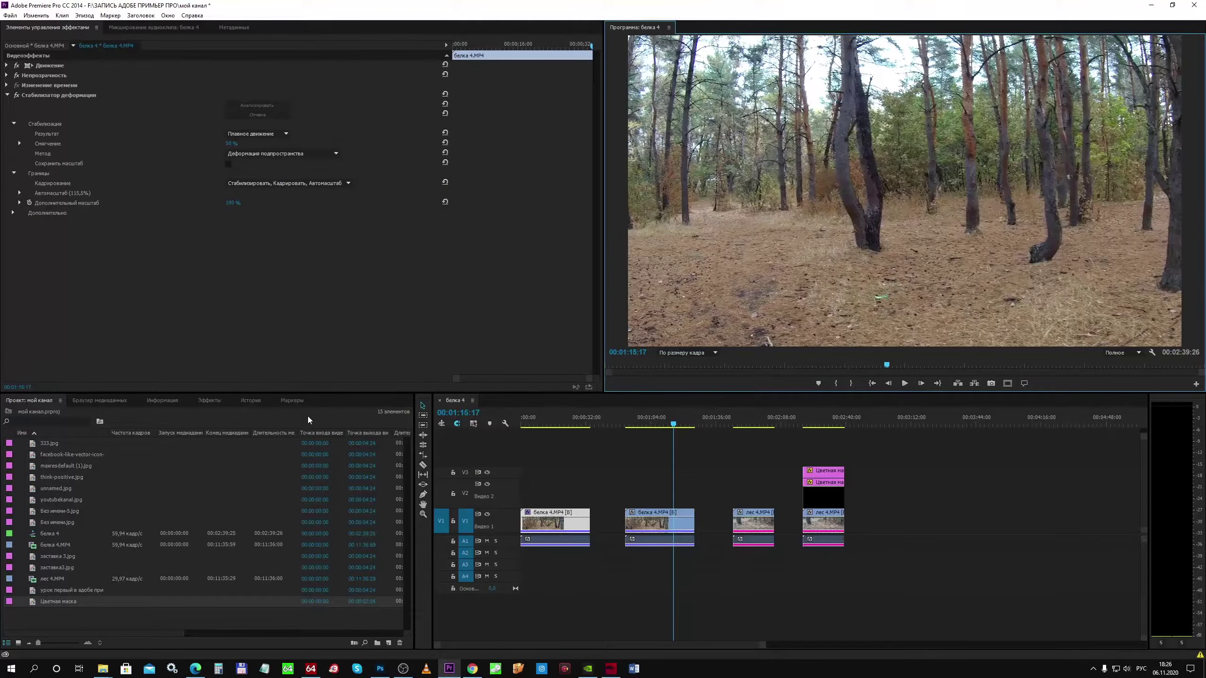
left_click(207, 401)
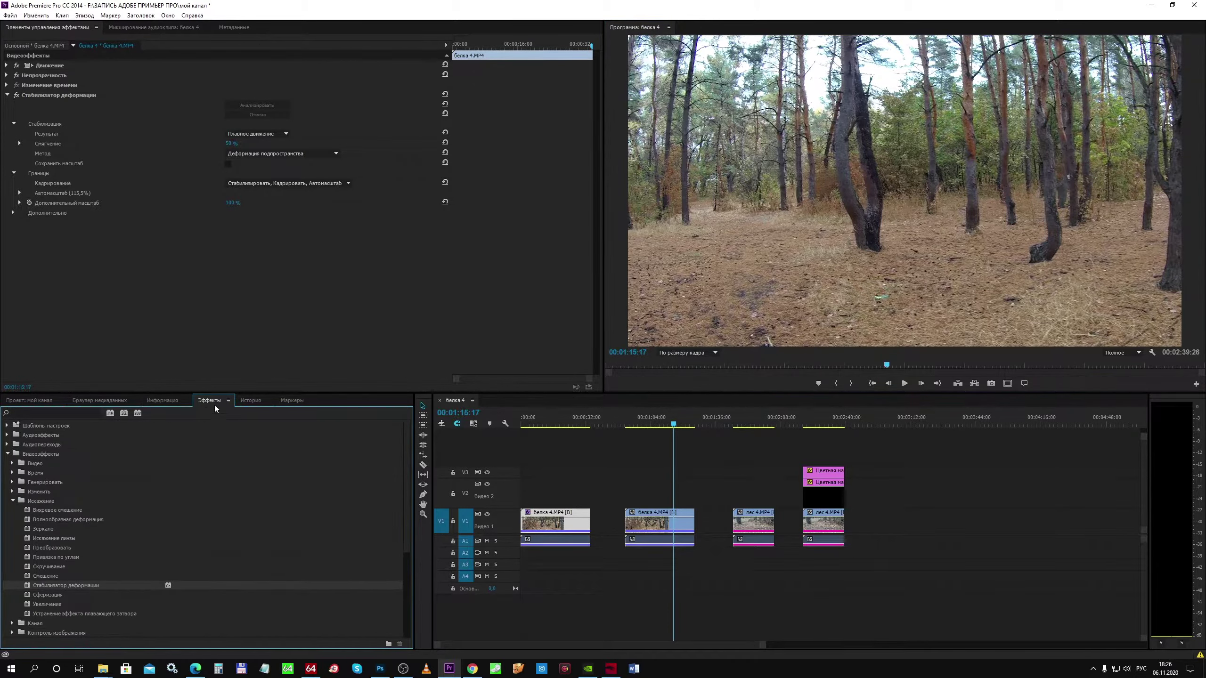
Locate the Video Effects group in the Effects panel, leaving the panel layout unchanged.
left_click(170, 17)
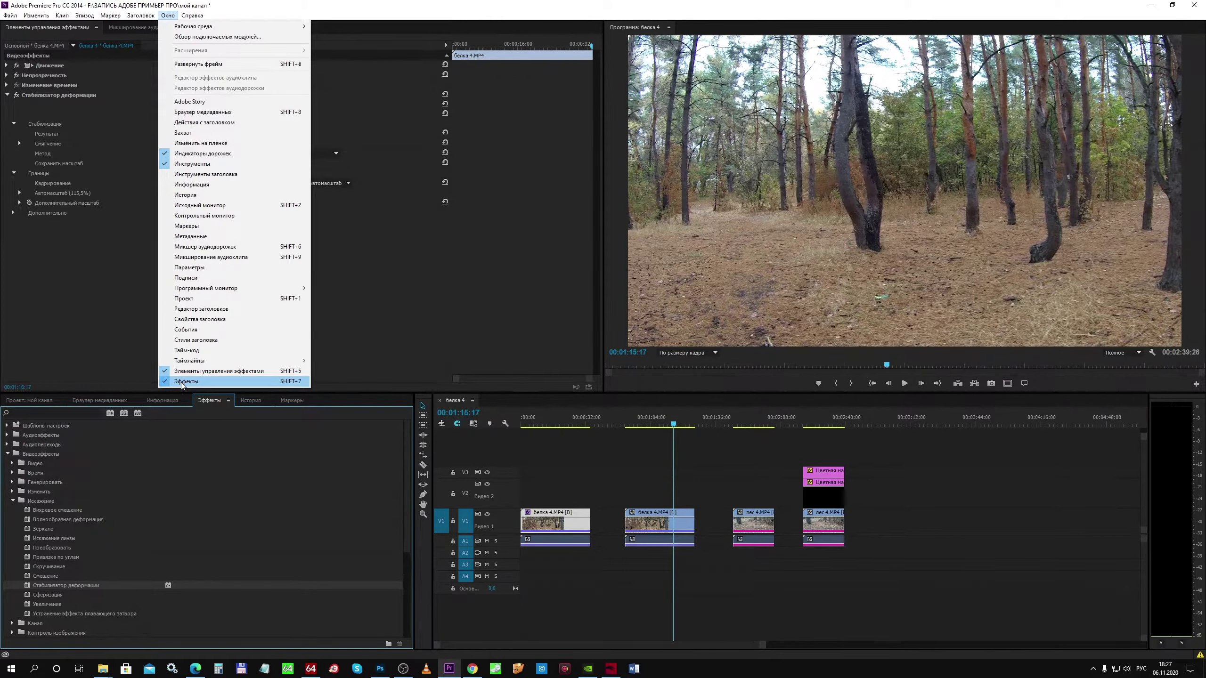
left_click(202, 448)
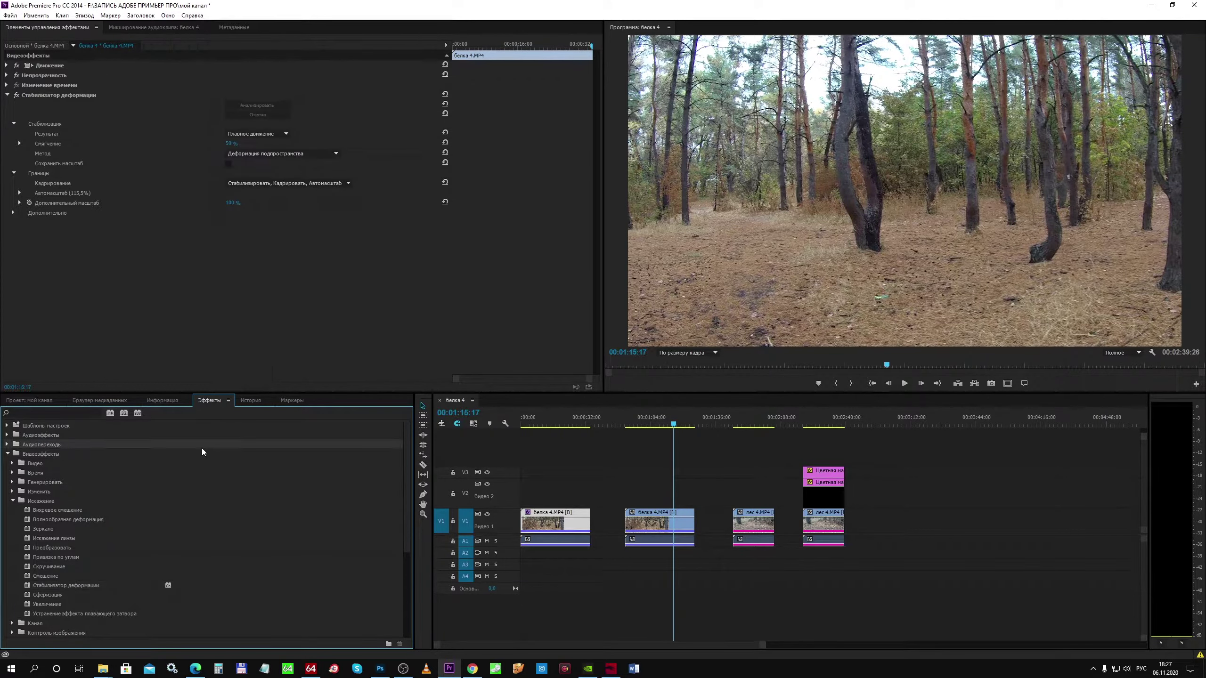
left_click(8, 454)
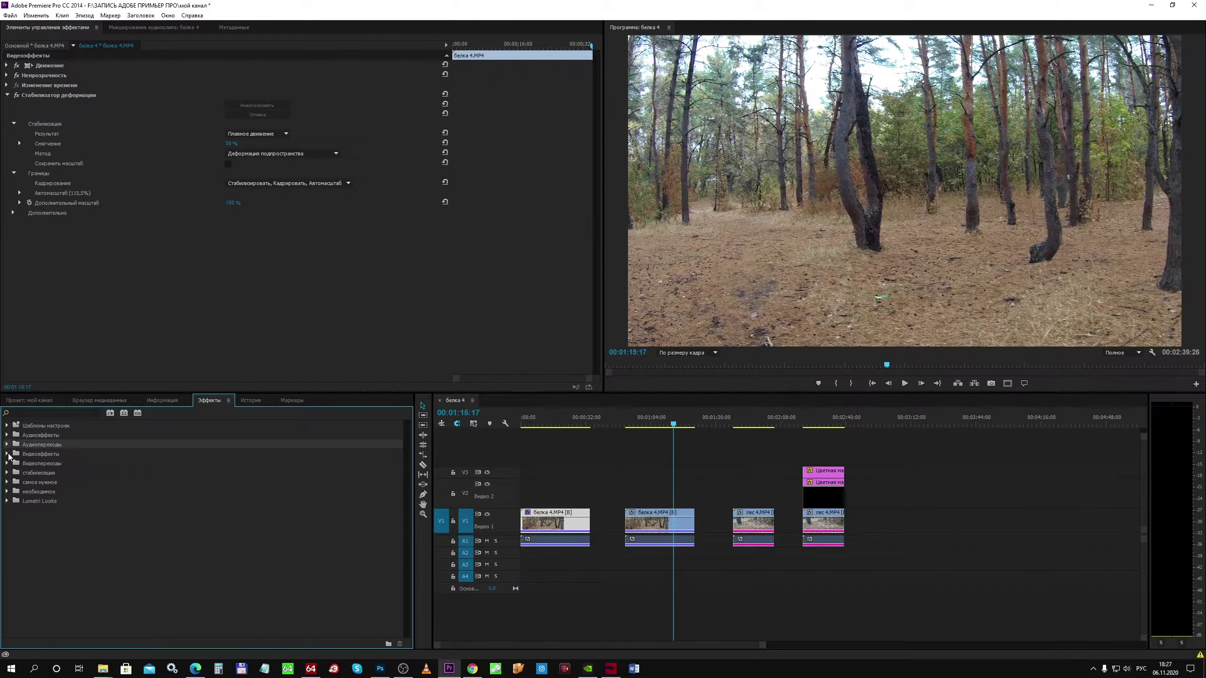
left_click(7, 455)
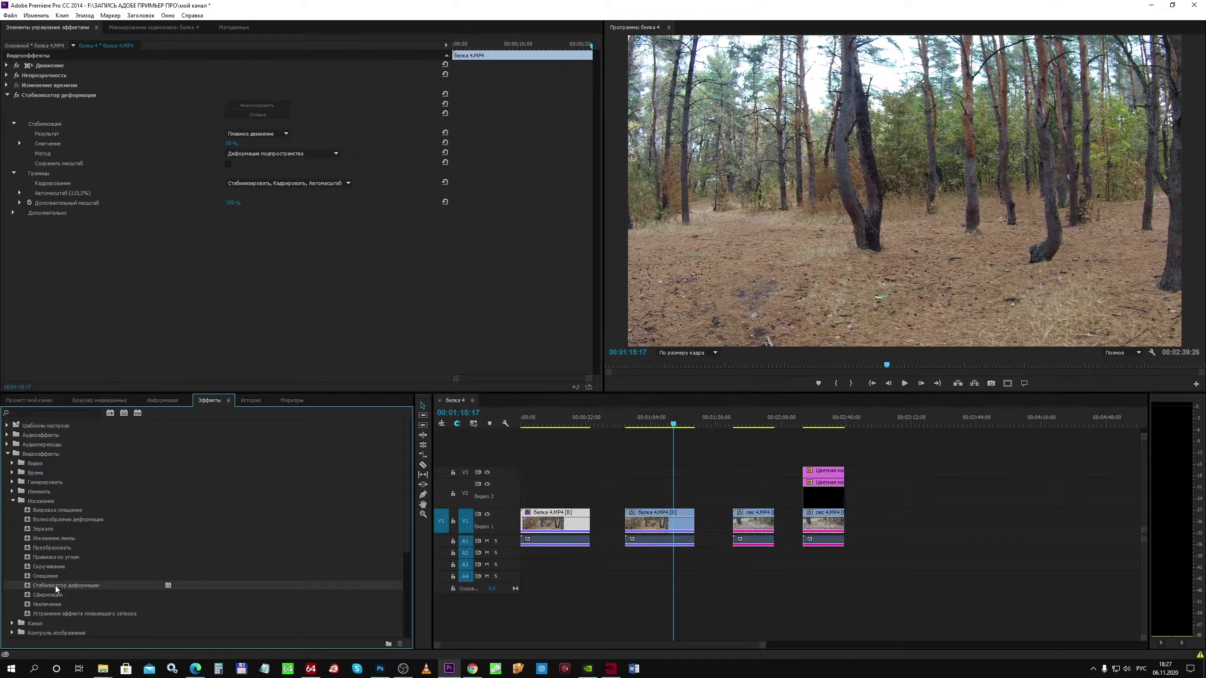
Apply Стабилизатор деформации to the second forest clip on track V1.
double_click(644, 522)
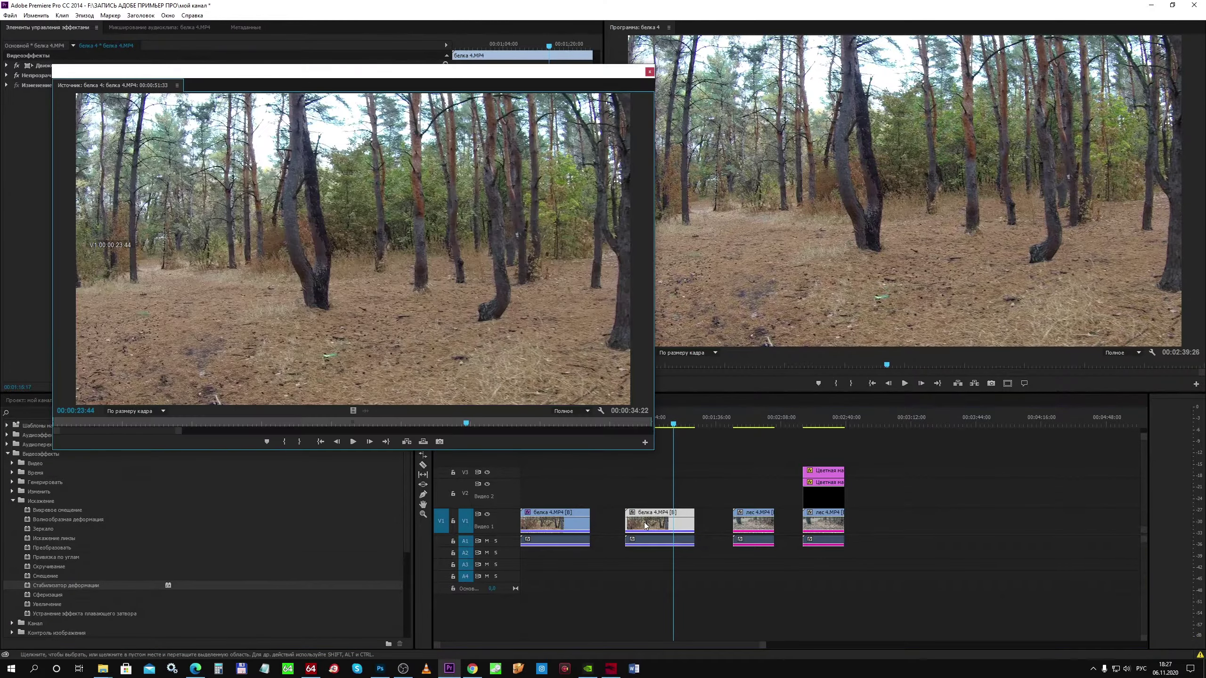
left_click(650, 72)
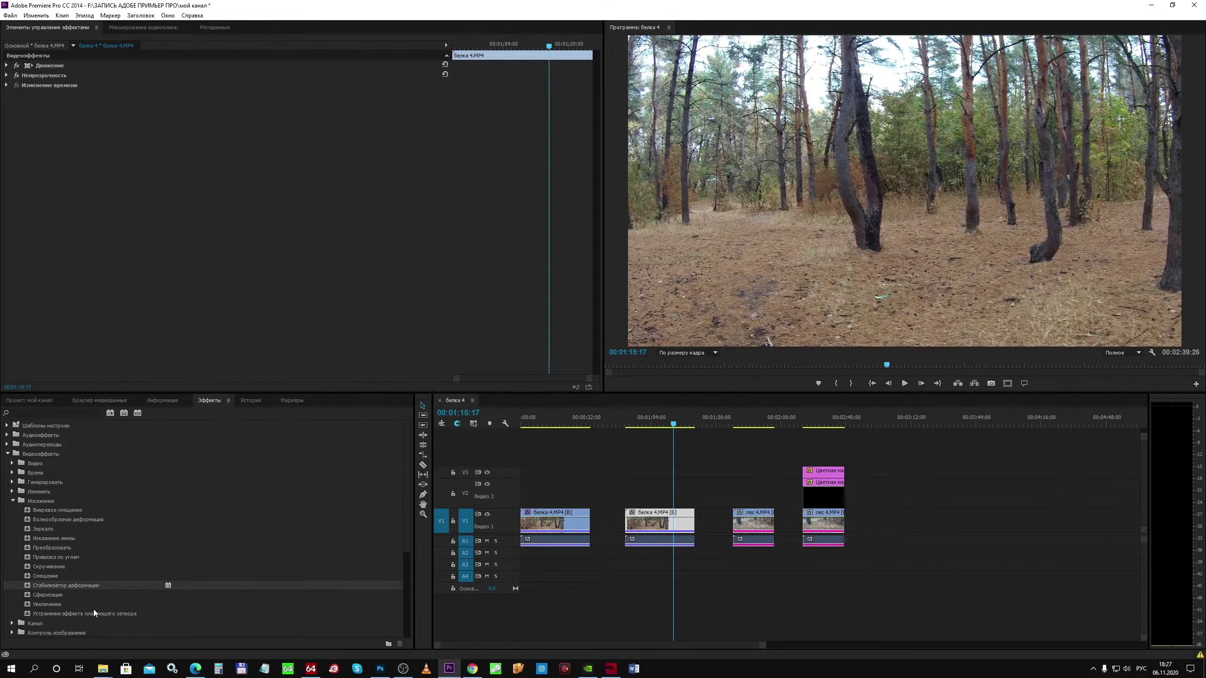
left_click(73, 586)
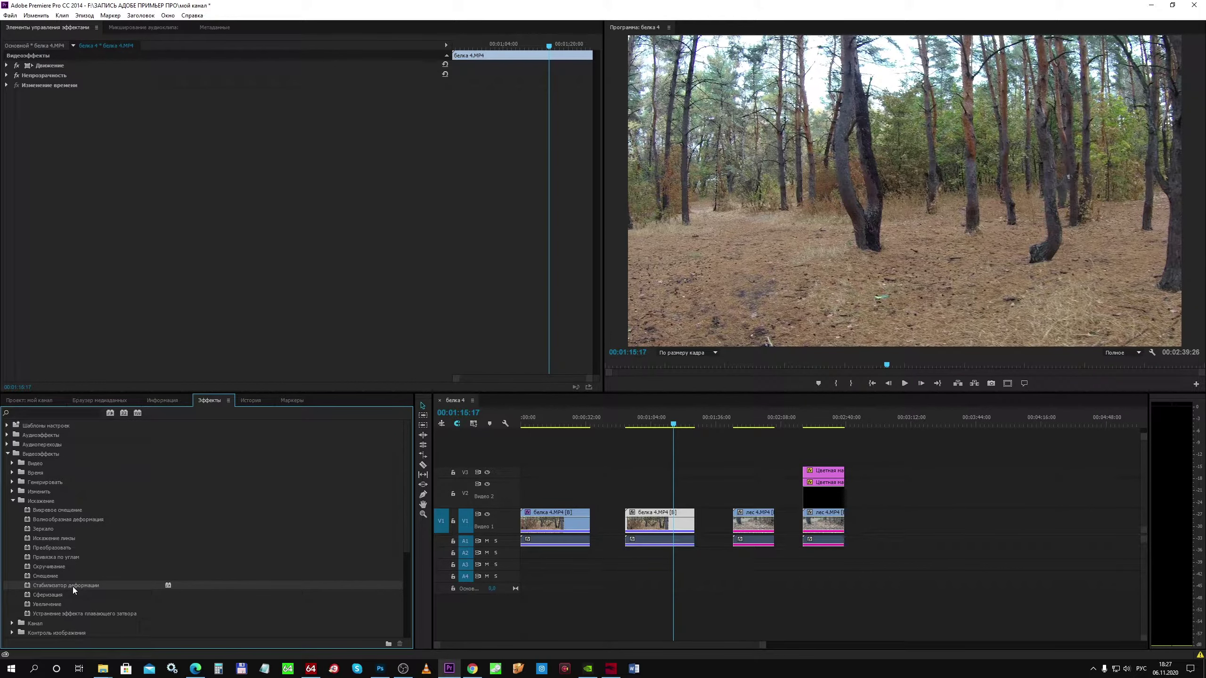
left_click_drag(73, 586, 653, 519)
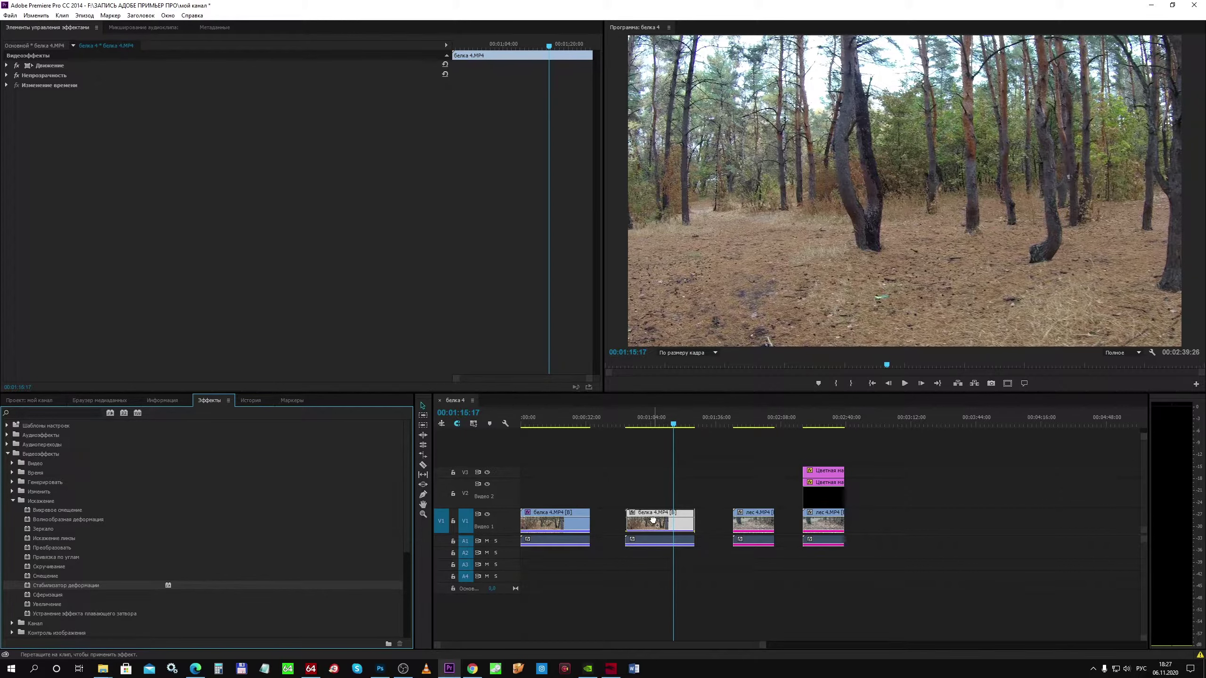
left_click_drag(653, 519, 654, 519)
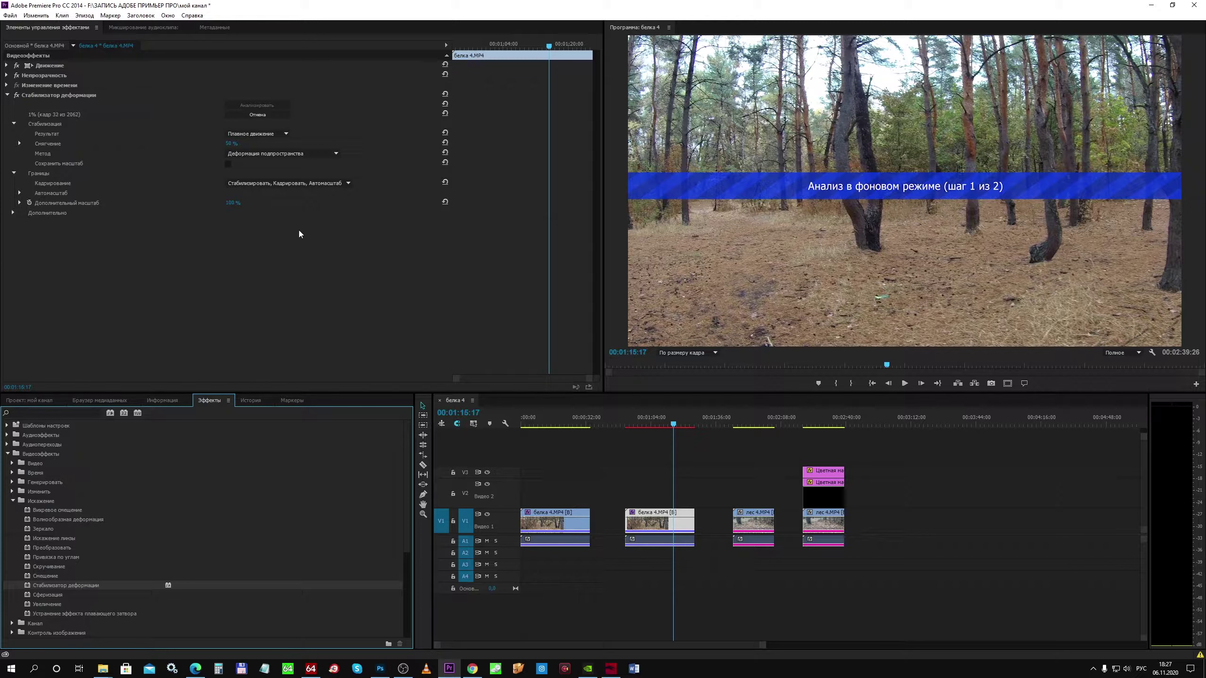
Save with Ctrl+S, clear Warp Stabilizer from the second clip, and replay the sequence from the start.
key("ctrl+s")
left_click(7, 95)
right_click(28, 94)
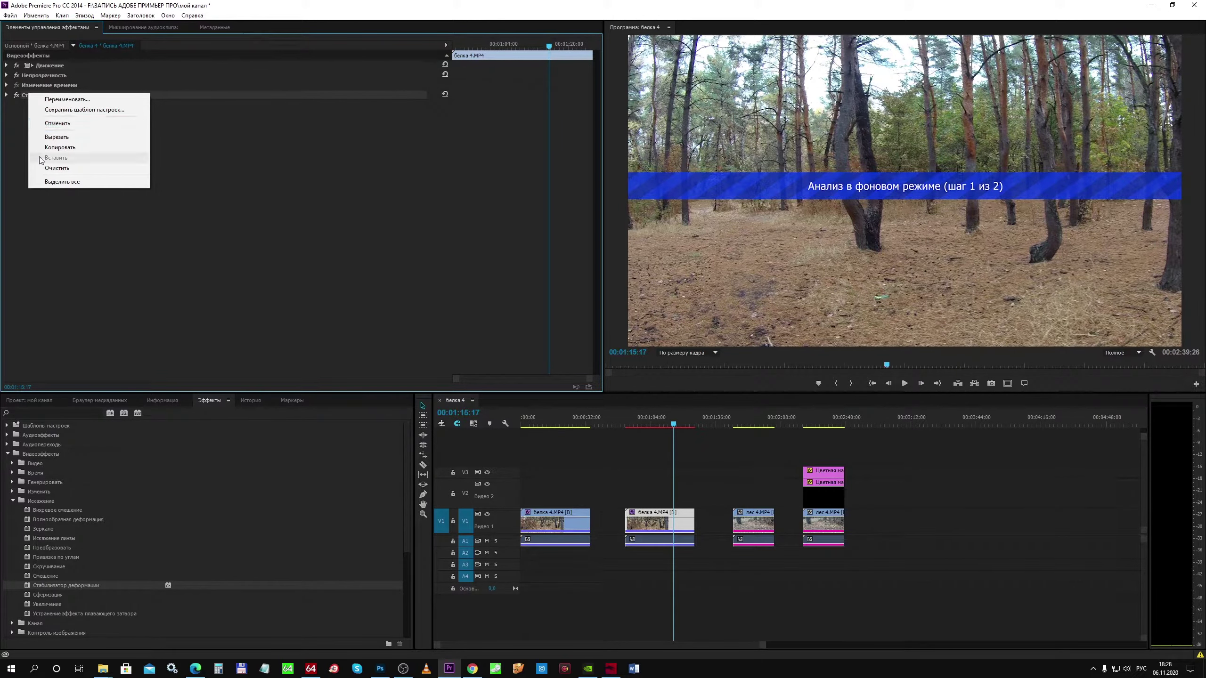
left_click(57, 168)
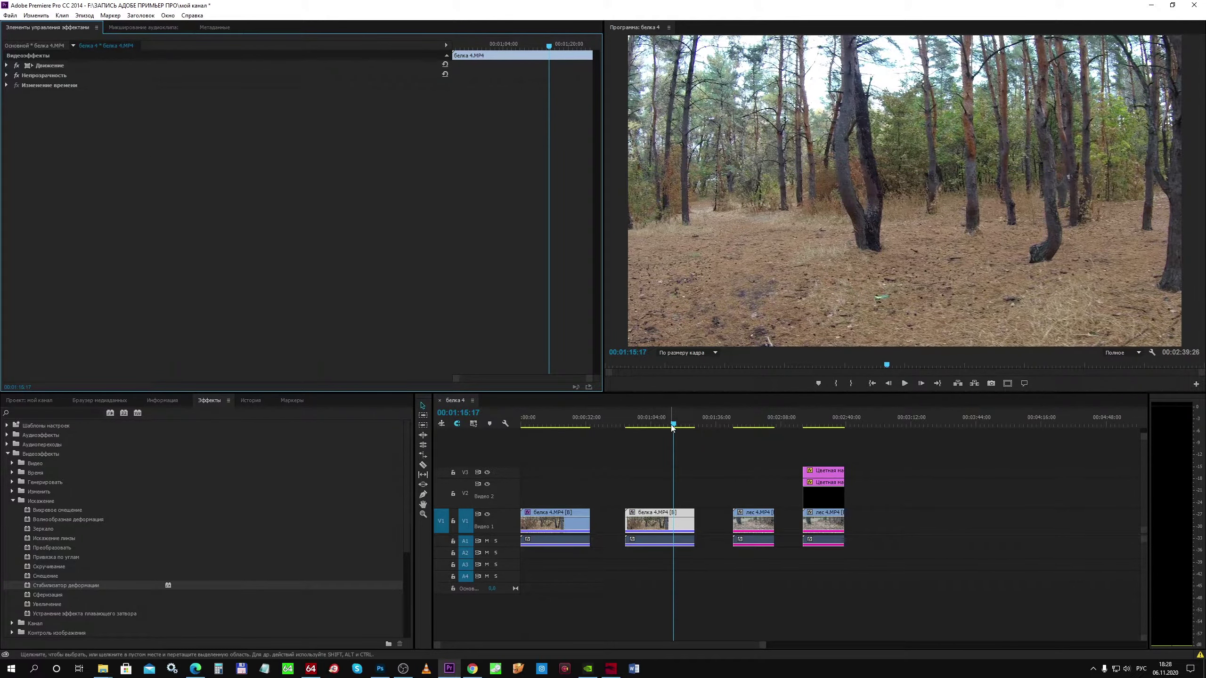
left_click_drag(673, 428, 524, 454)
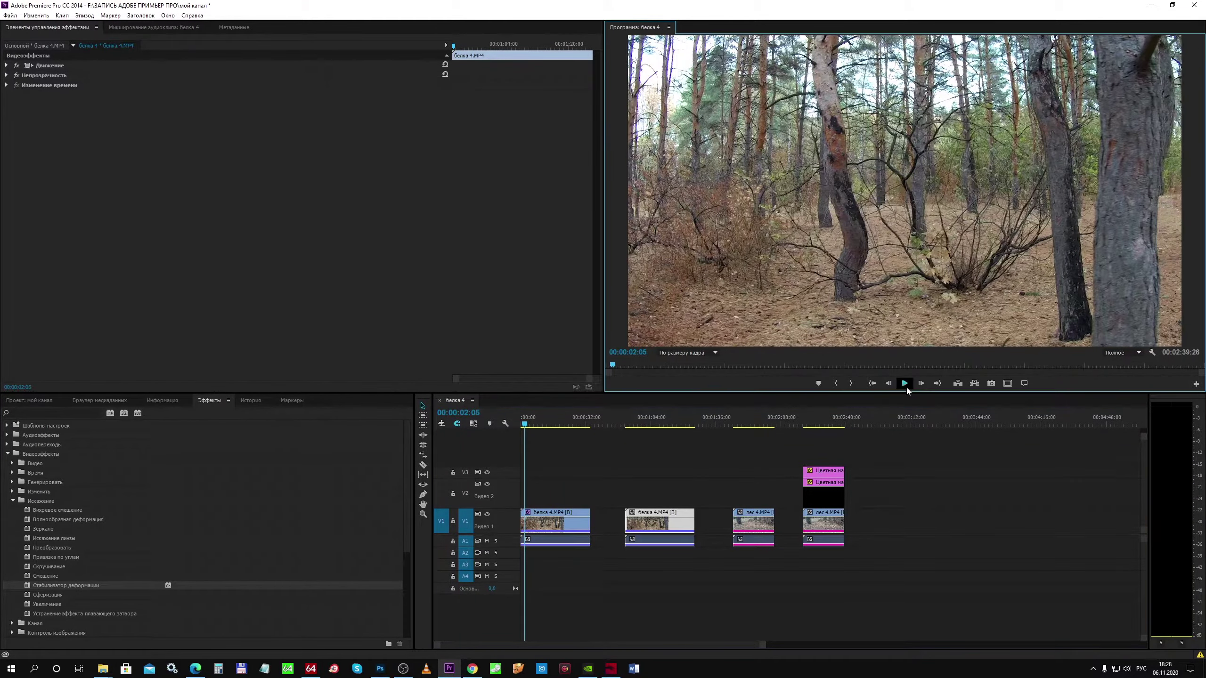
left_click(906, 388)
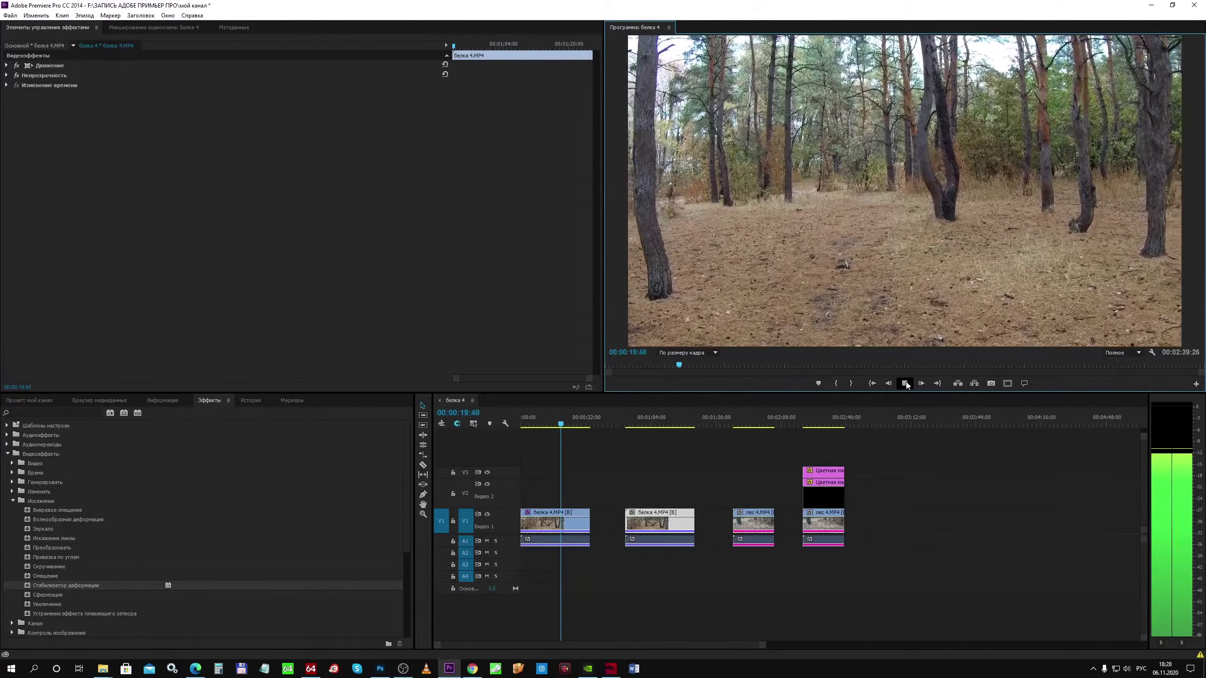
Stop playback and show the first forest clip's Warp Stabilizer Результат options in Effect Controls.
left_click(905, 384)
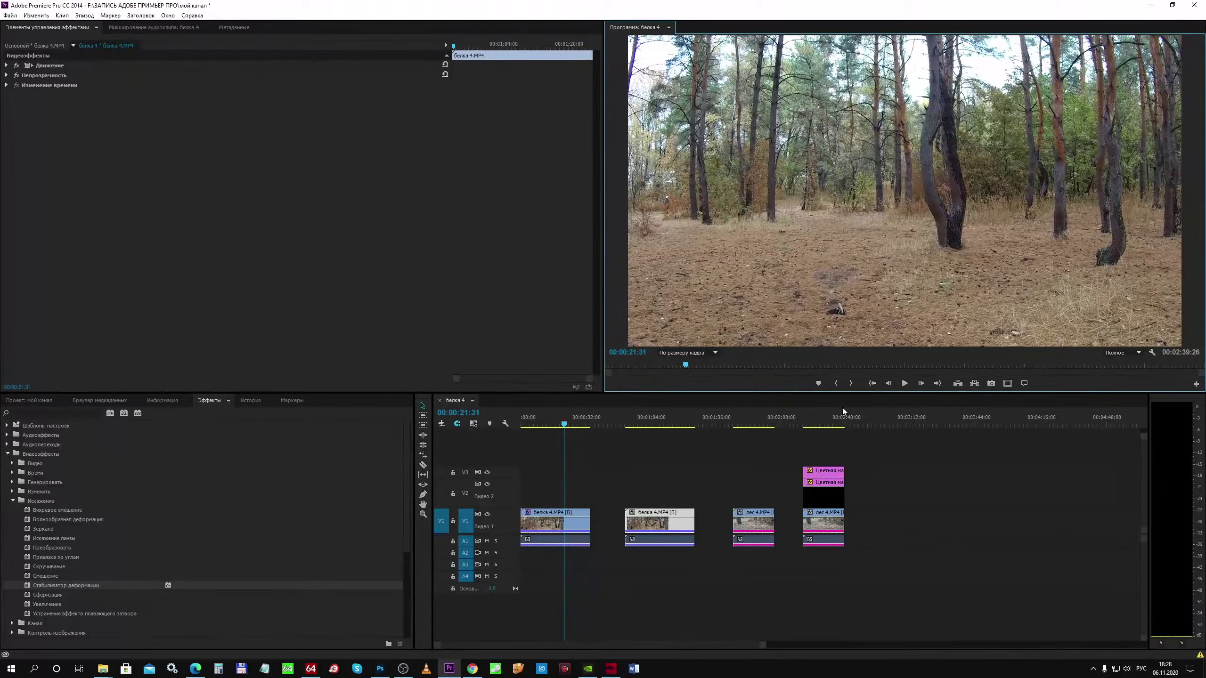
left_click(541, 527)
double_click(542, 527)
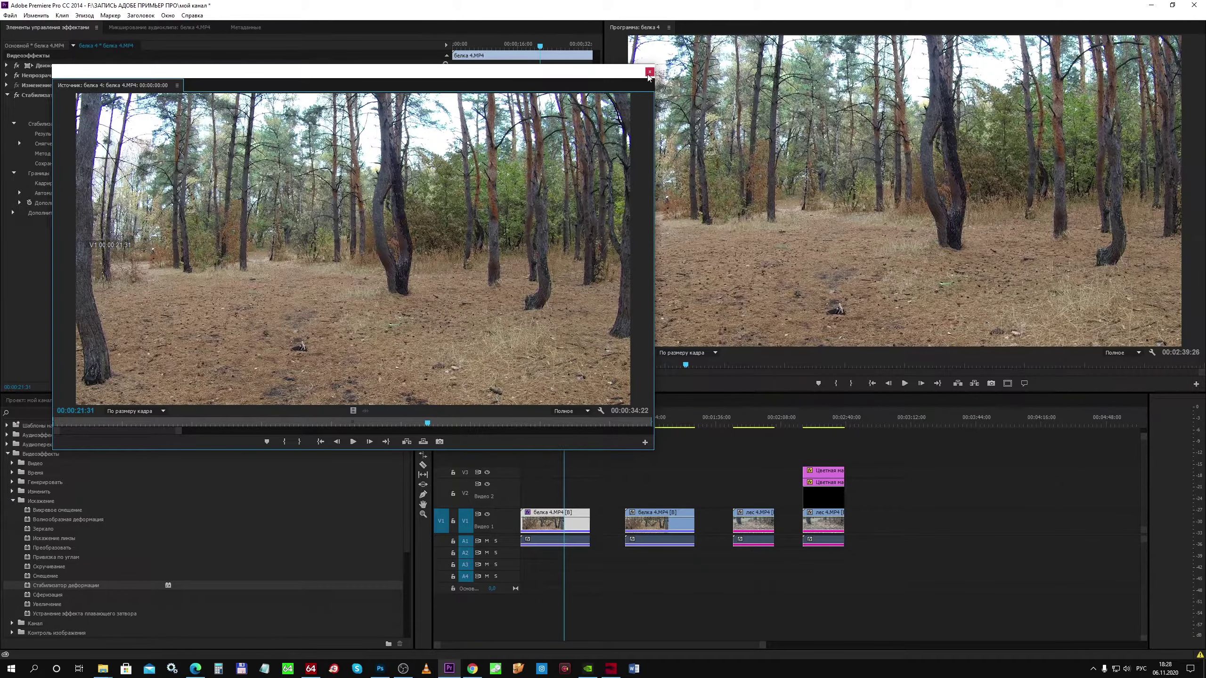
left_click(649, 72)
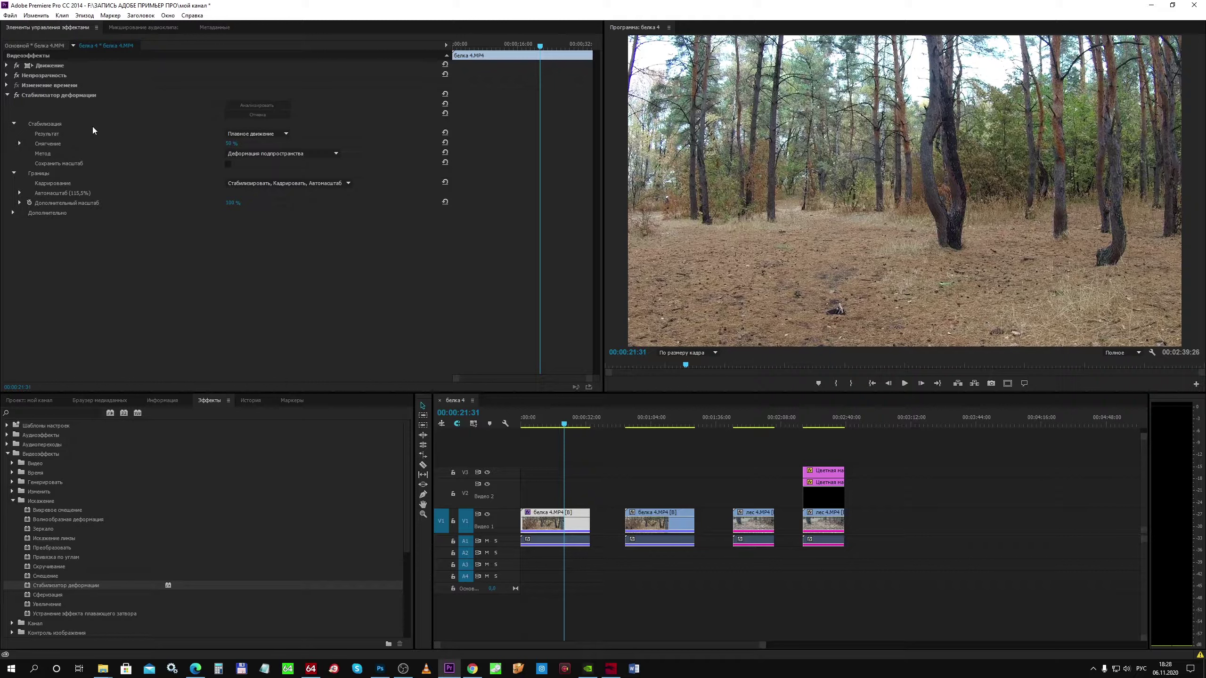
left_click(256, 133)
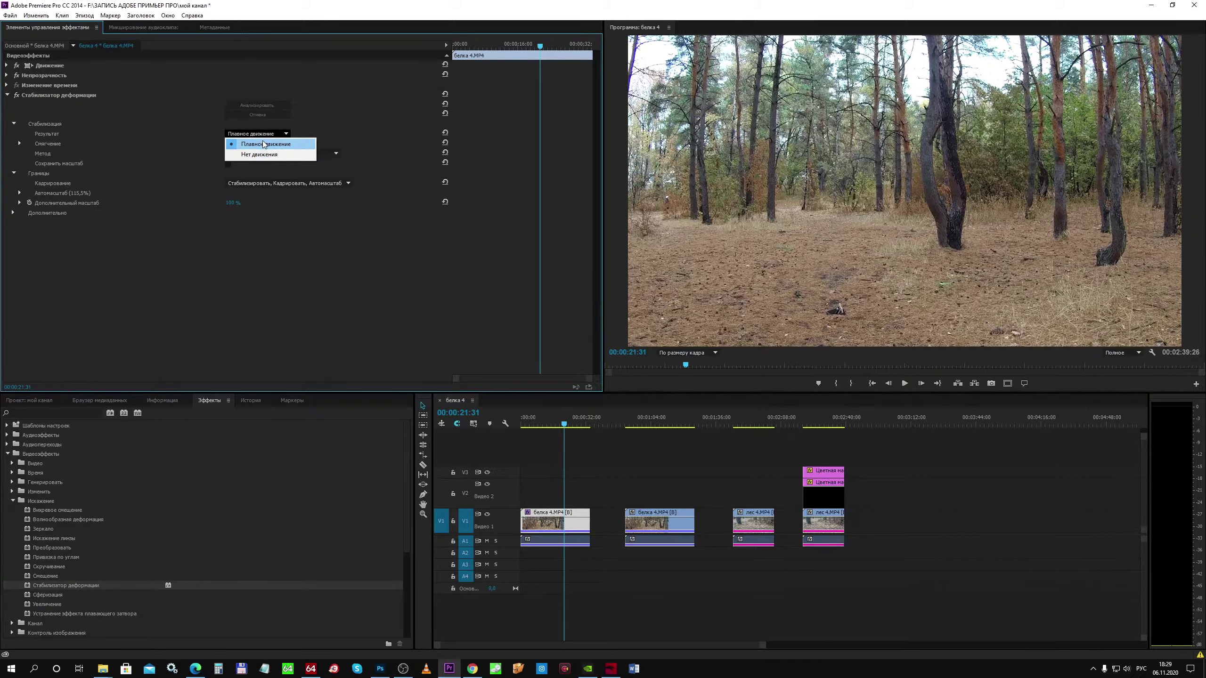
Keep Smooth Motion as the result and lower Сглаживание to 30%.
left_click(264, 144)
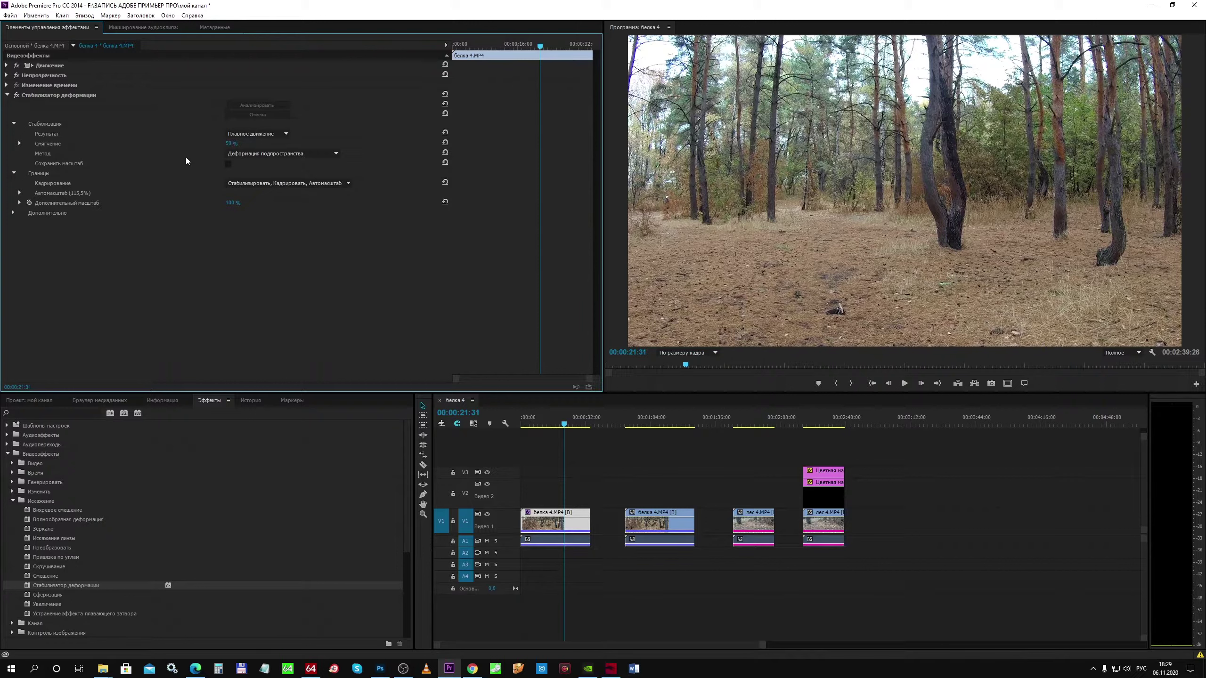
left_click(236, 143)
type("30")
key("Return")
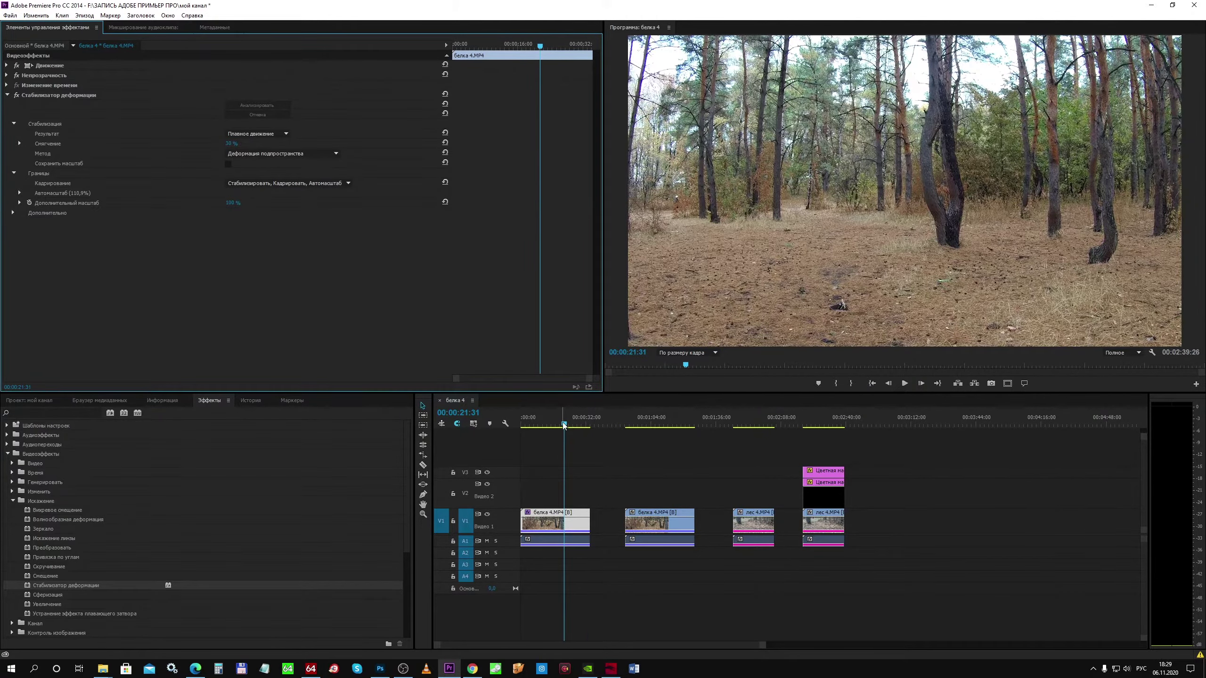
Play the re-stabilized sequence from the start, then stop to inspect the stabilization method.
left_click_drag(562, 422, 523, 422)
key("space")
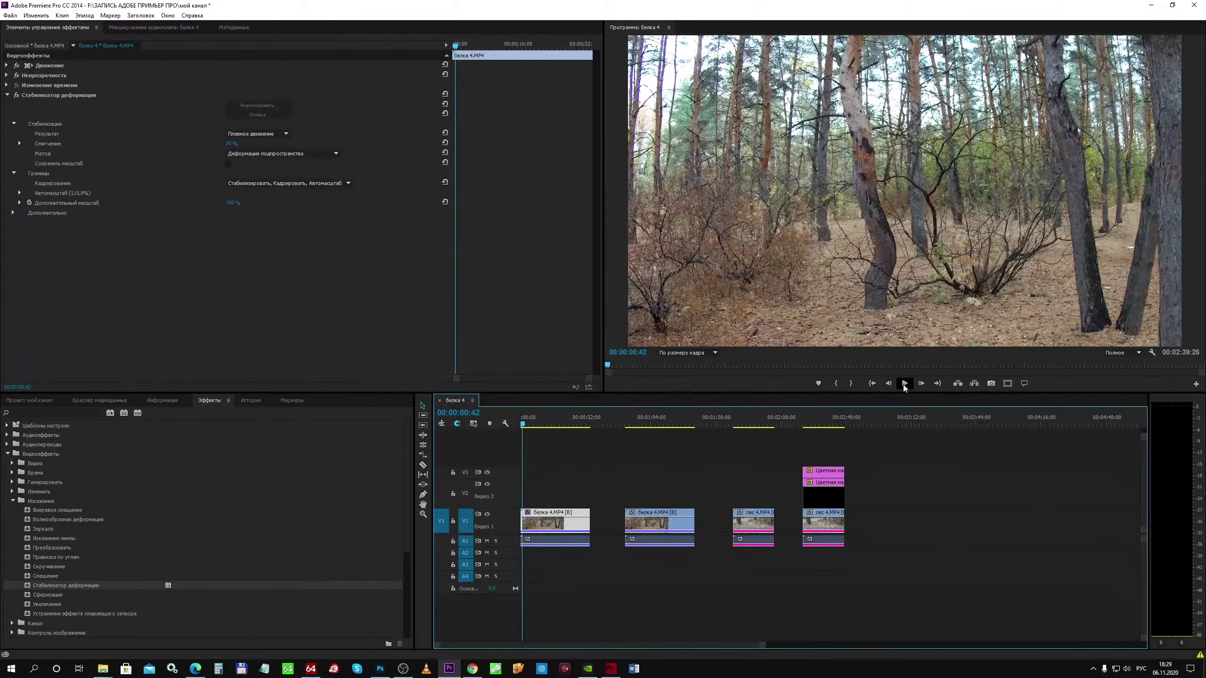
left_click(904, 385)
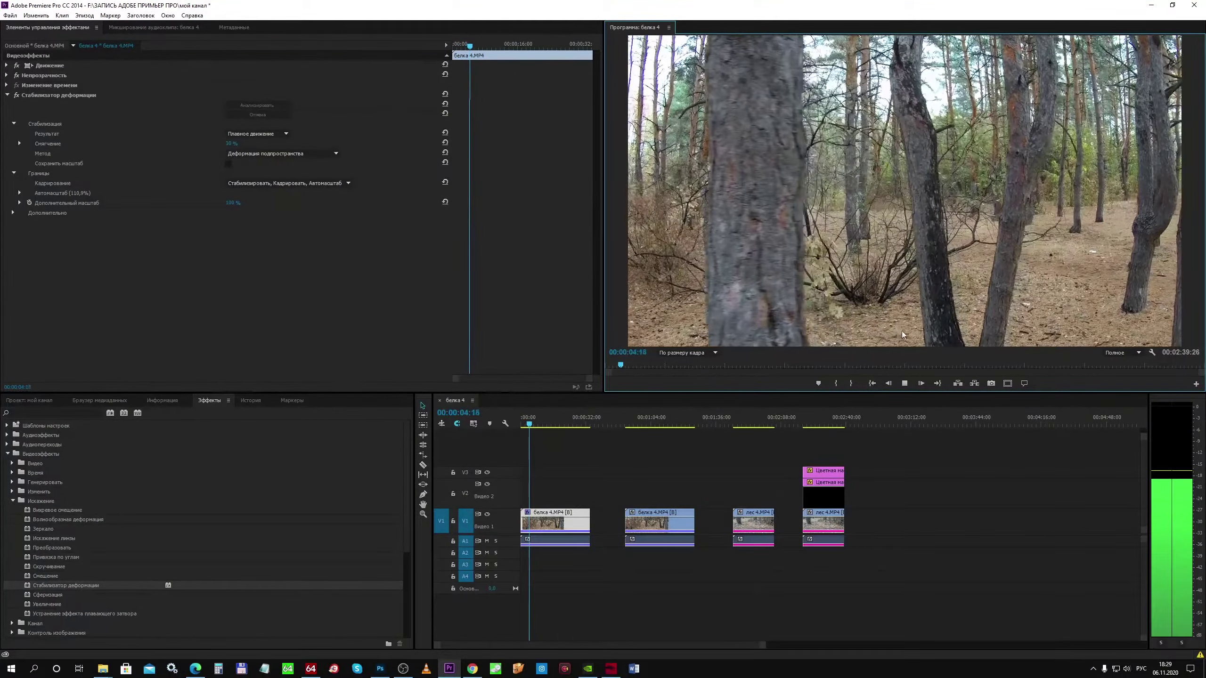
left_click(904, 384)
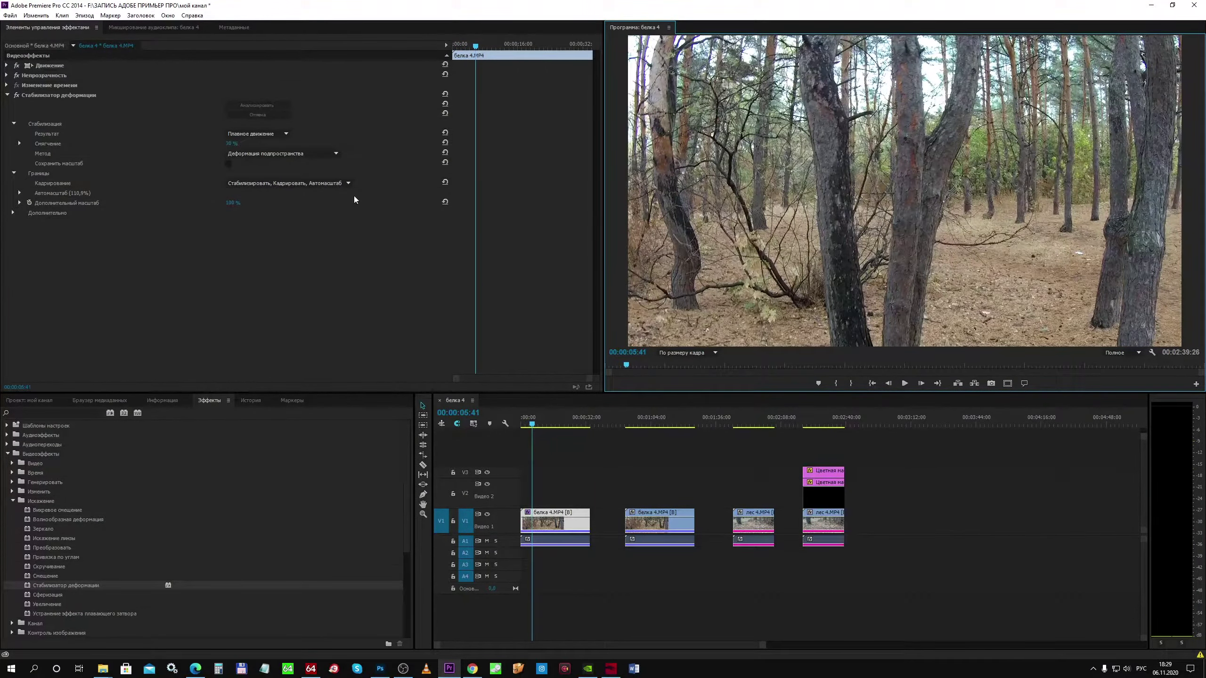
left_click(258, 153)
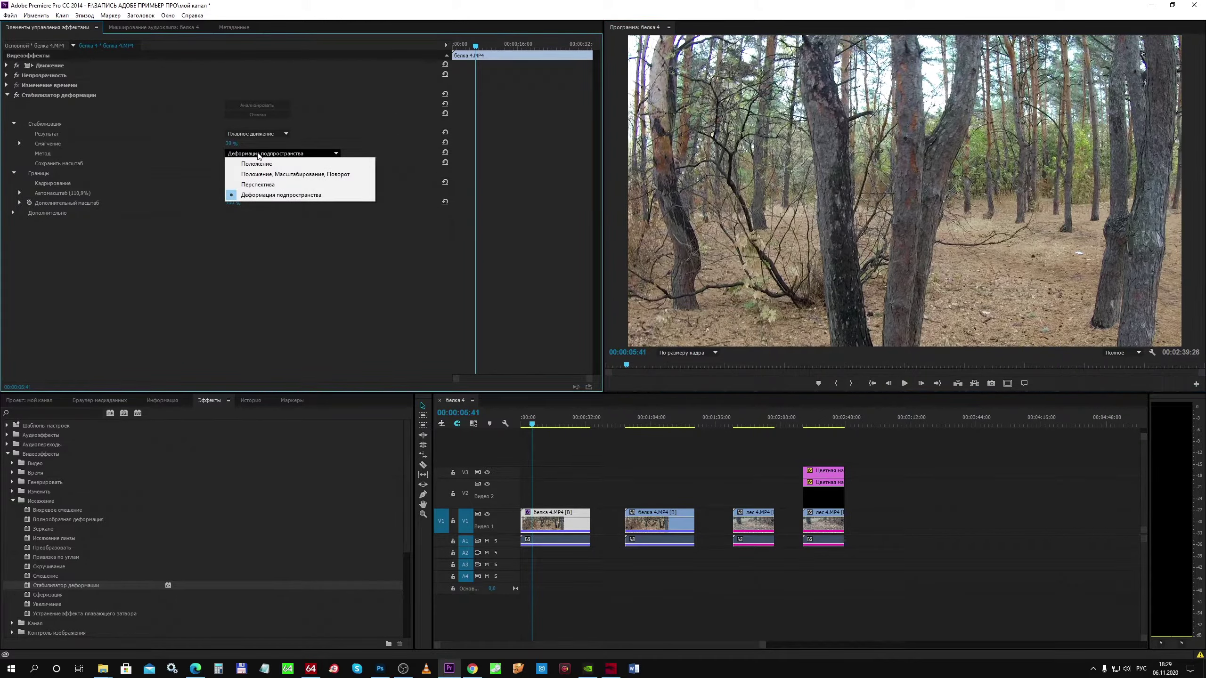
Set the stabilization method to Положение, Масштабирование, Поворот.
left_click(261, 195)
left_click(261, 153)
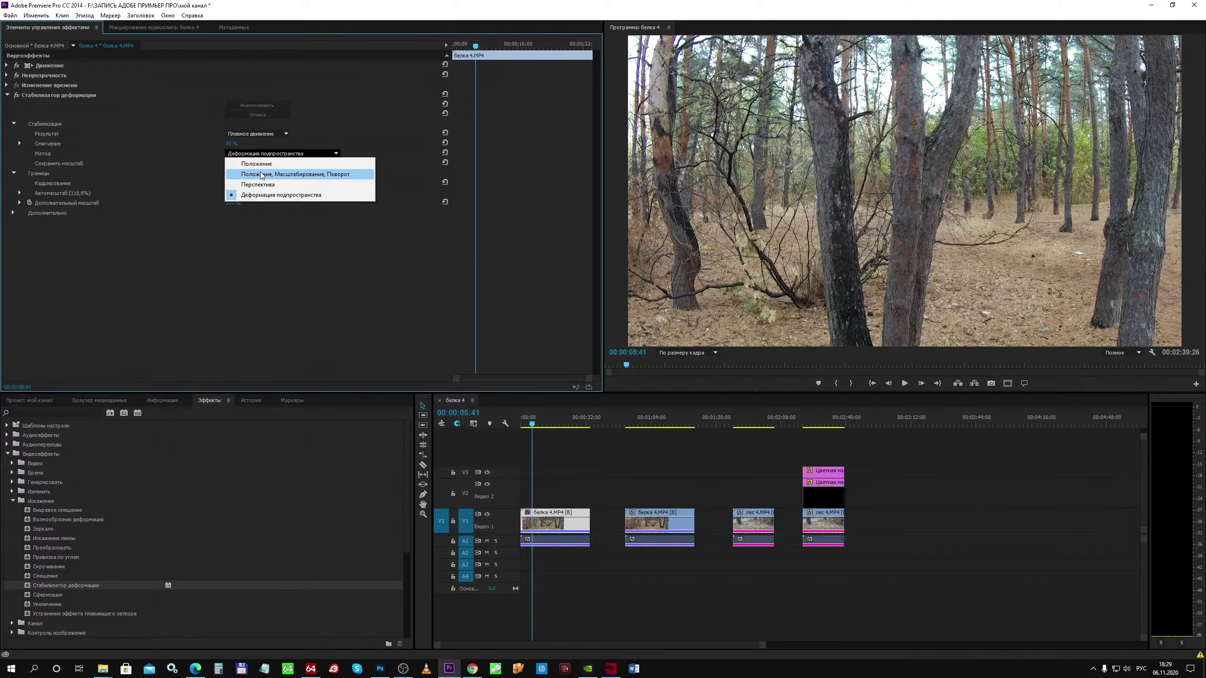
left_click(262, 175)
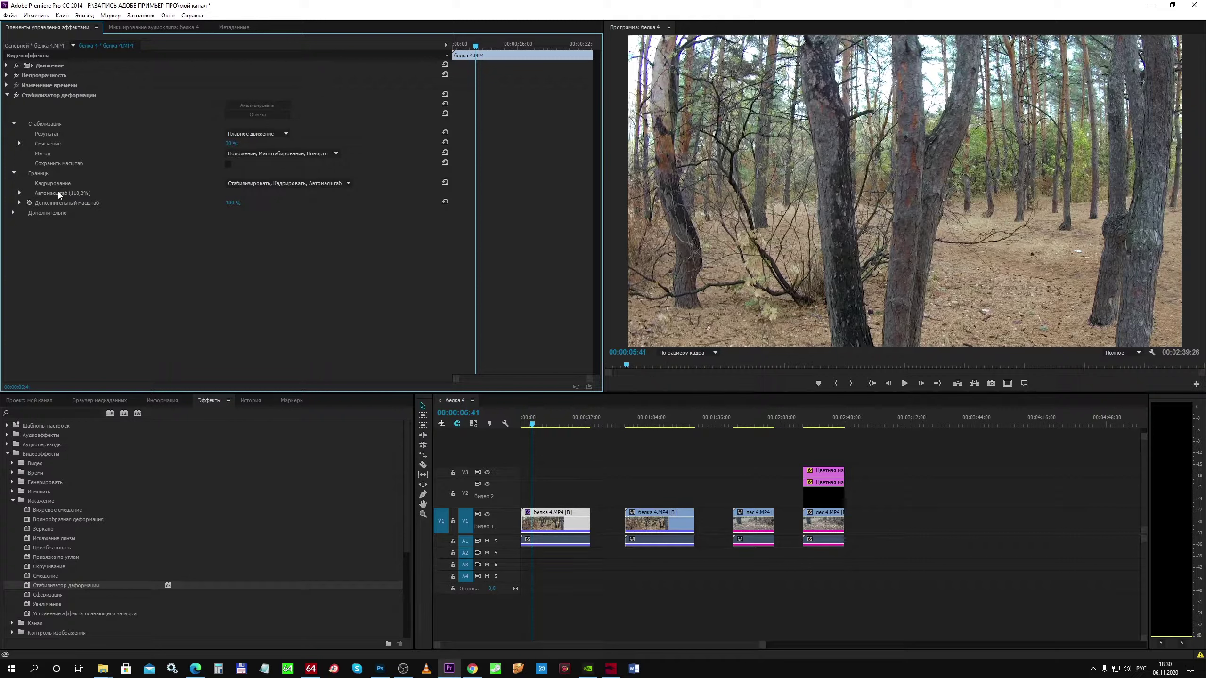
Toggle the stabilizer off and back on, then switch the method to Деформация подпространства.
left_click(17, 95)
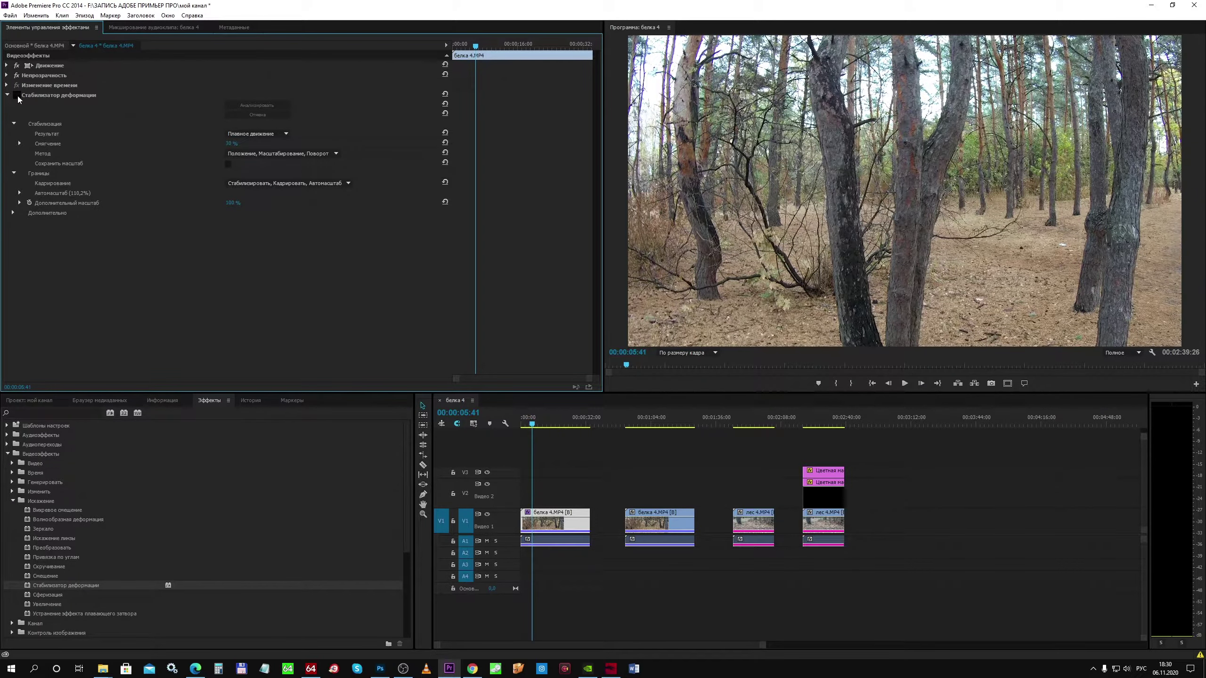
left_click(17, 96)
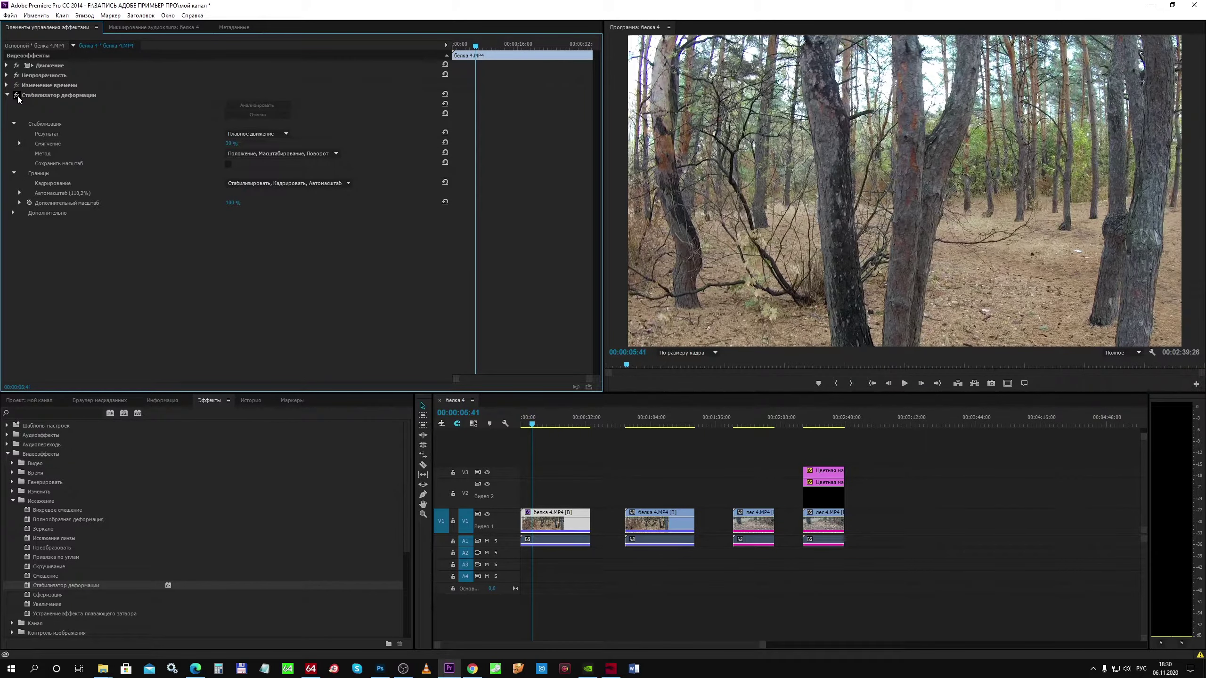
left_click(237, 155)
left_click(256, 195)
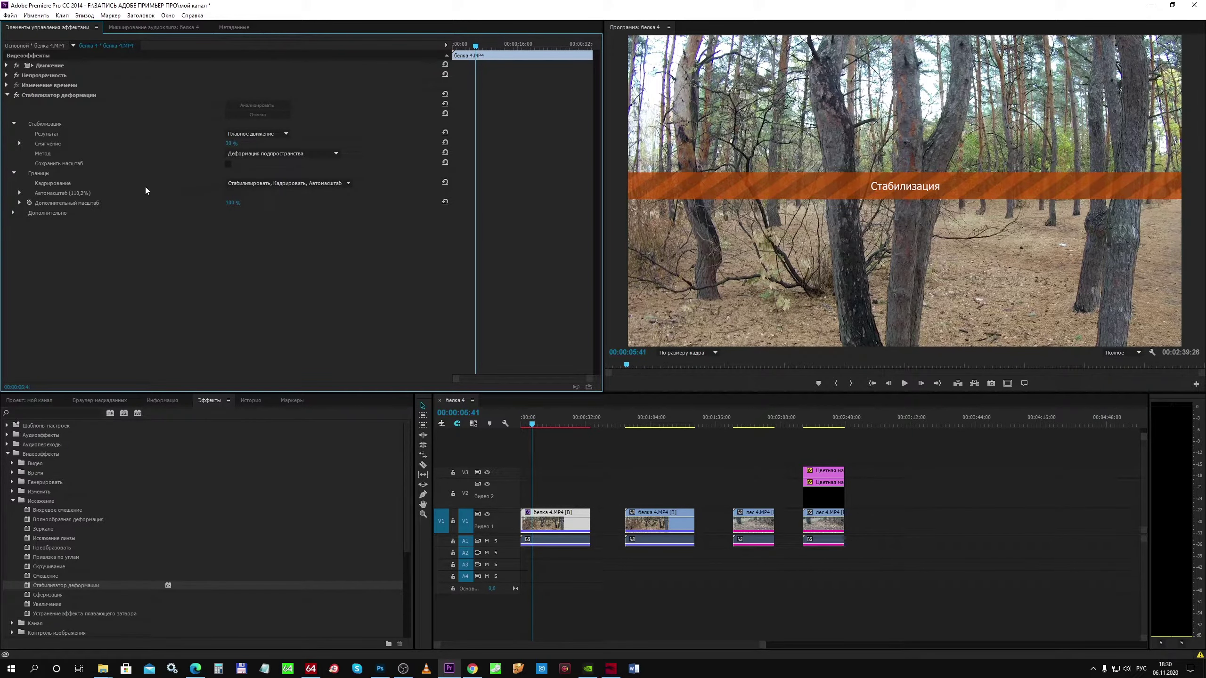
left_click(239, 185)
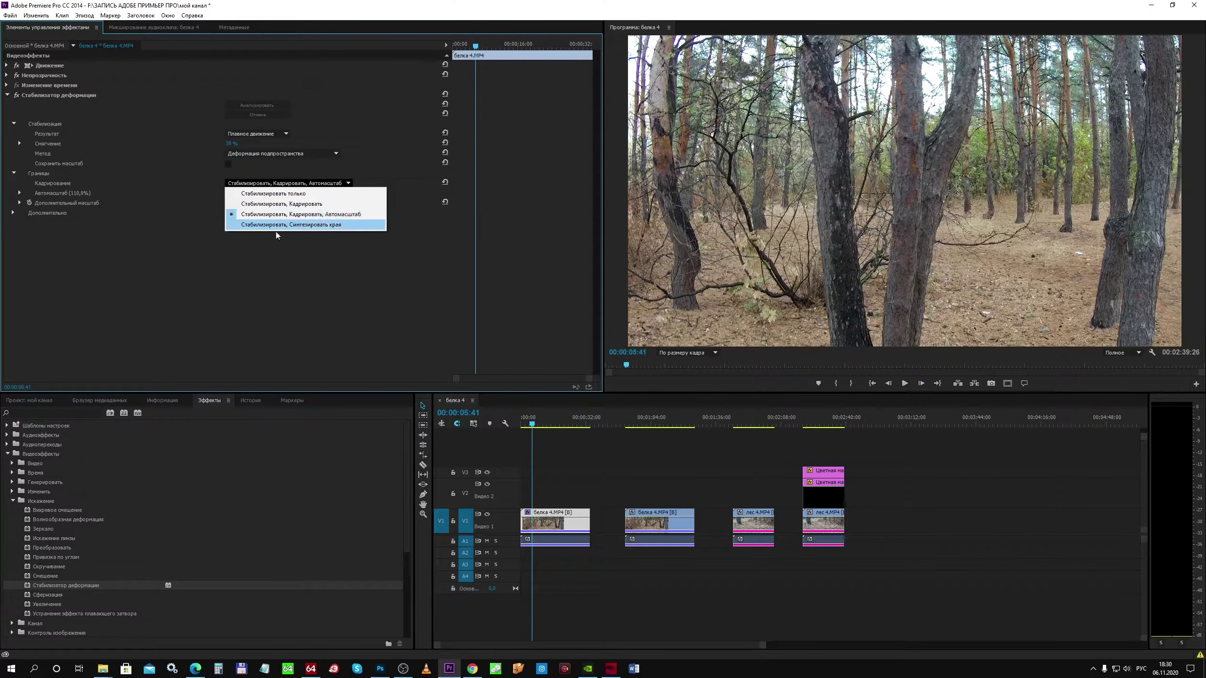
left_click(290, 226)
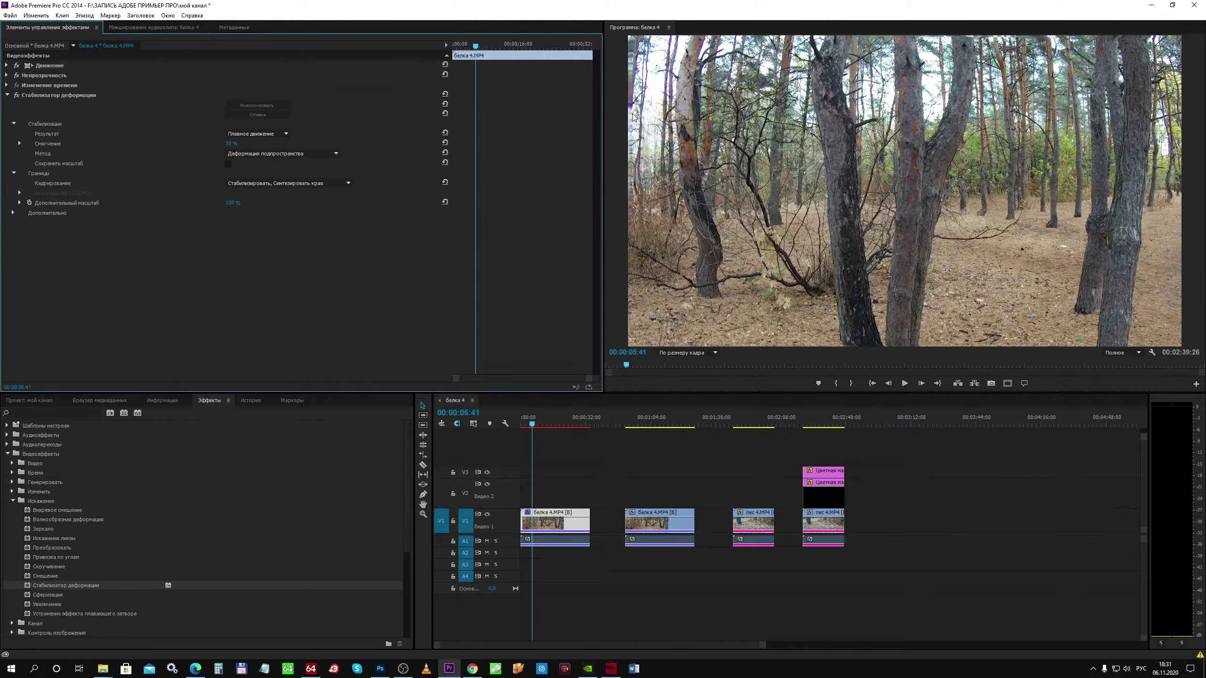
left_click(282, 182)
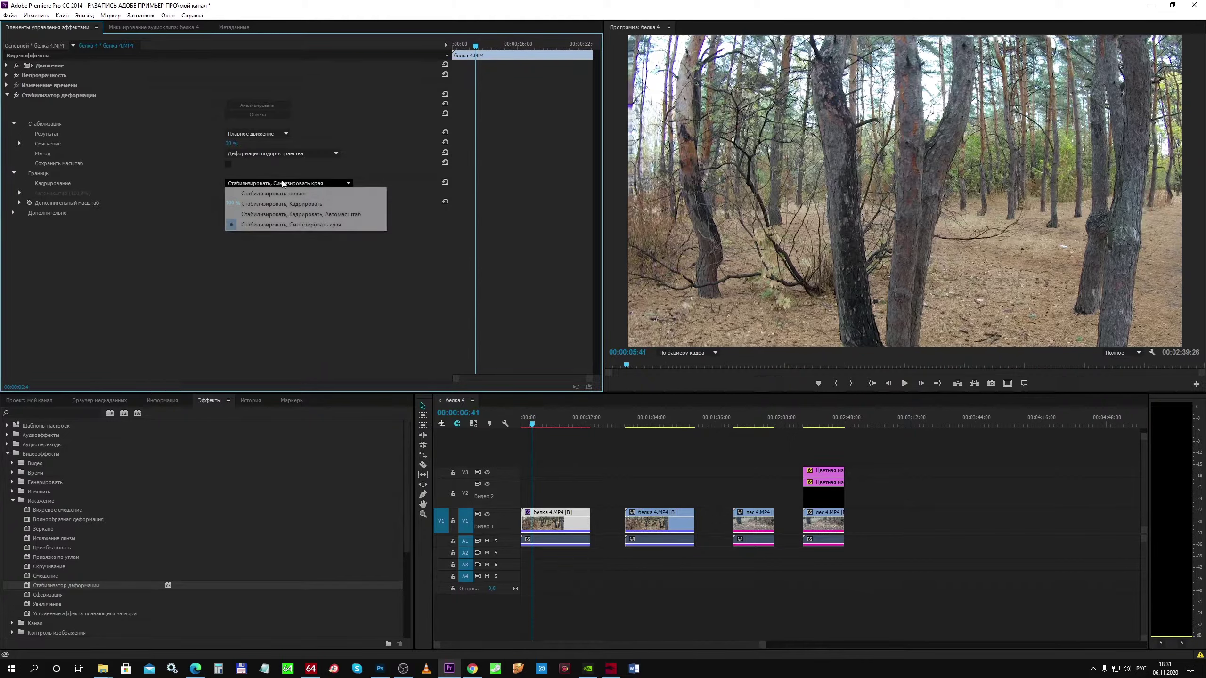
left_click(277, 217)
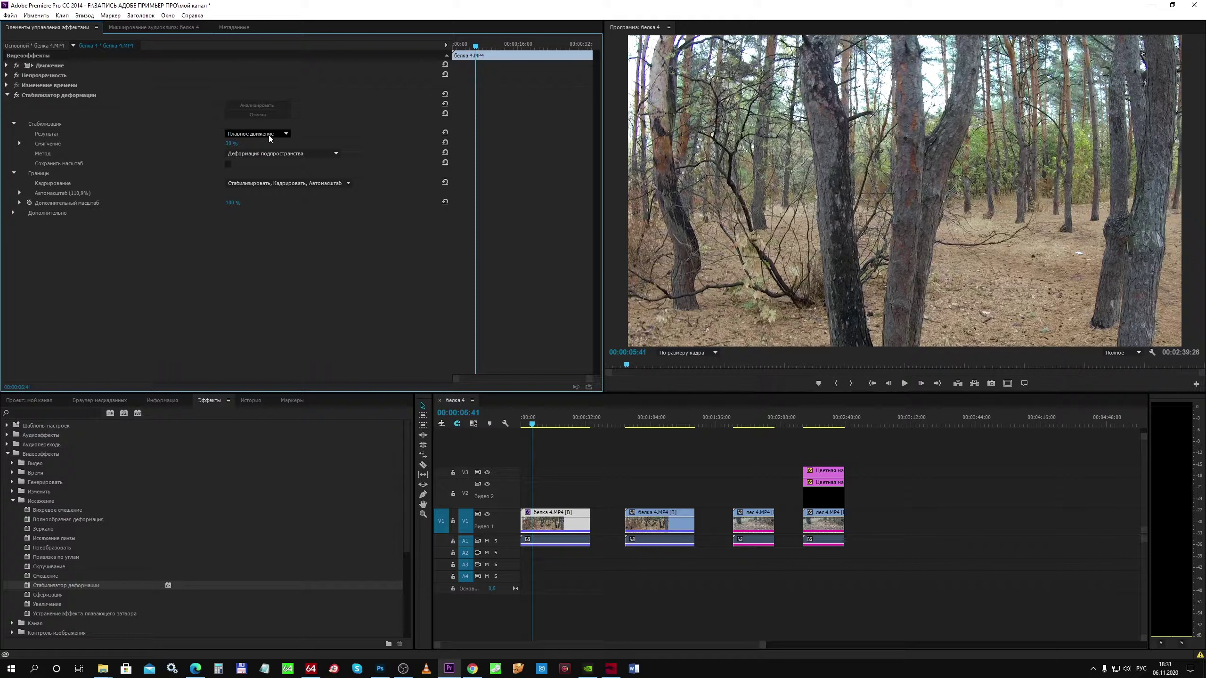
Expand Additional Scale and the Advanced settings, then scroll the Effects panel to the custom bins.
left_click(20, 203)
left_click(13, 230)
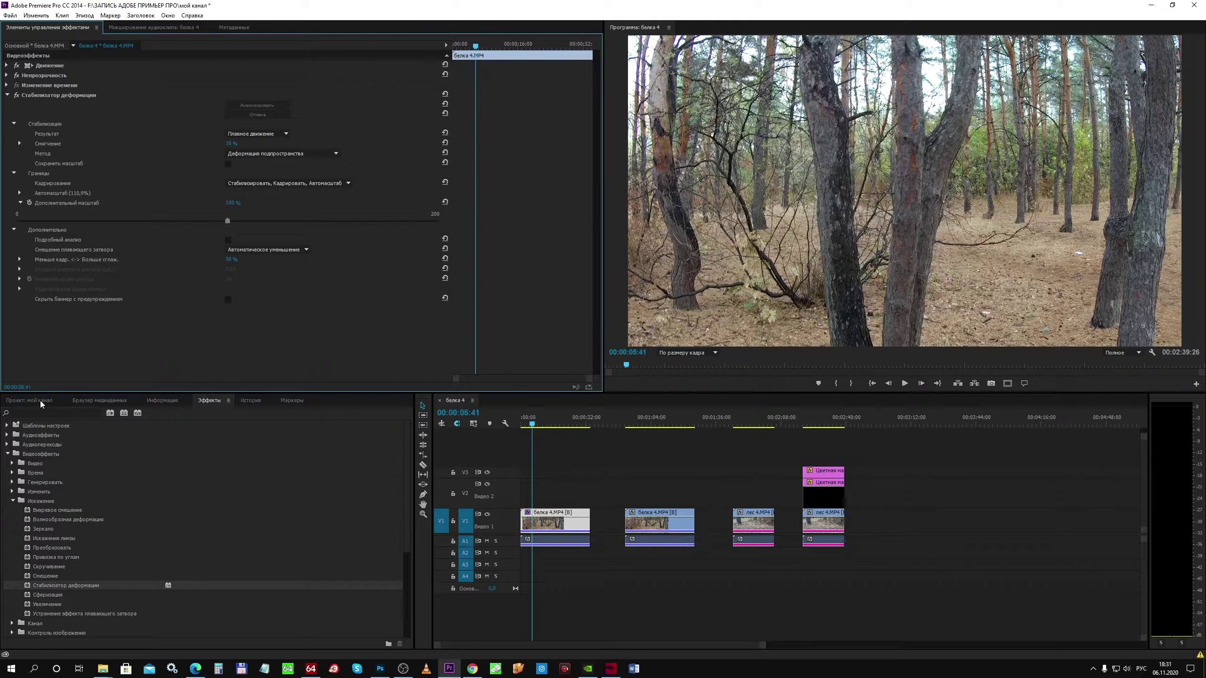
scroll(203, 513, "down", 5)
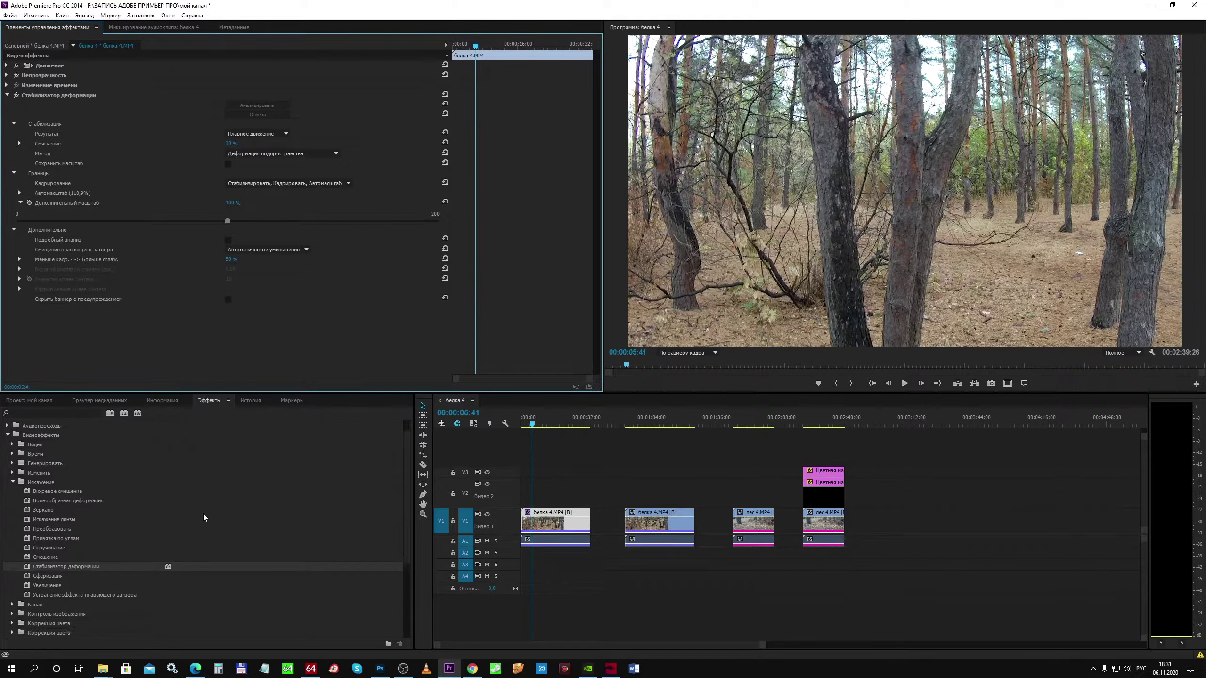
scroll(203, 540, "down", 1)
scroll(200, 534, "down", 1)
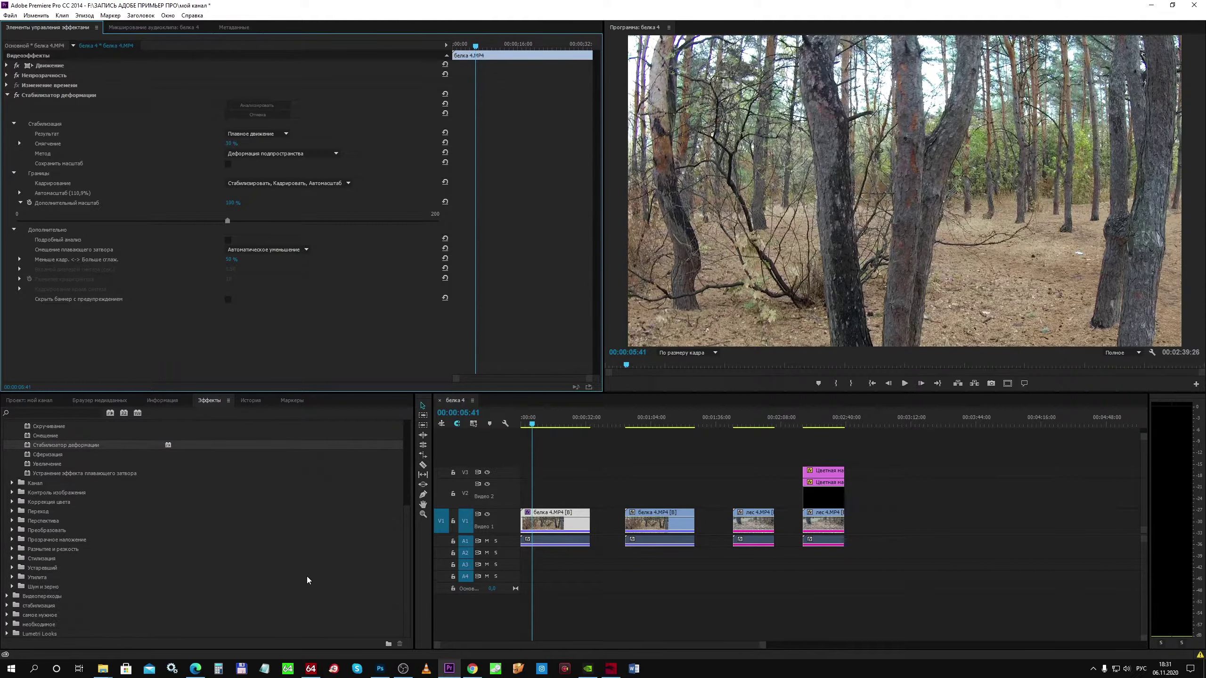
left_click(388, 644)
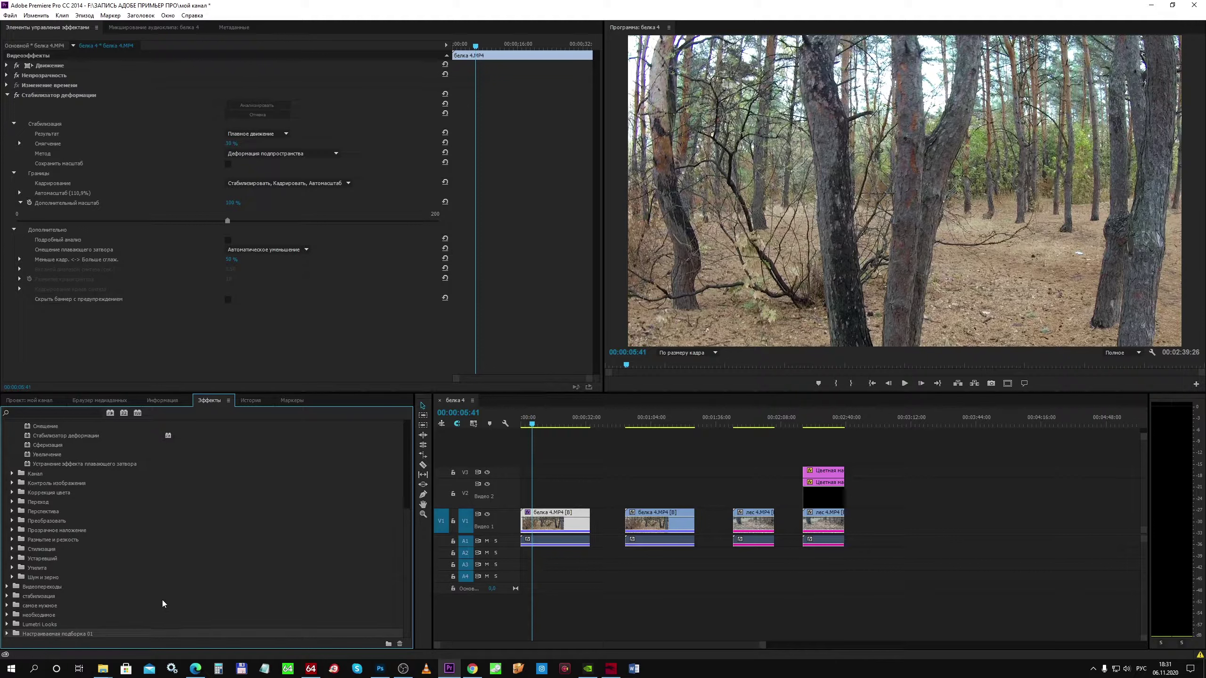
Rename the custom effects bin to 'главное'.
left_click(77, 635)
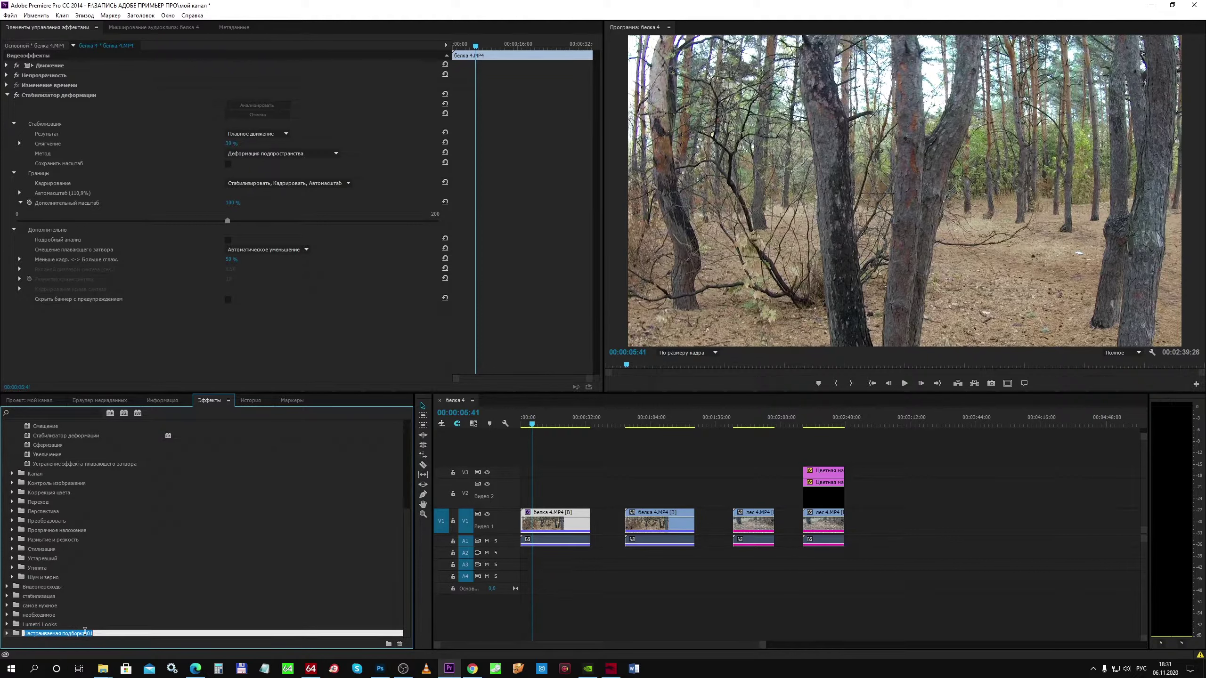
type("главное")
key("Return")
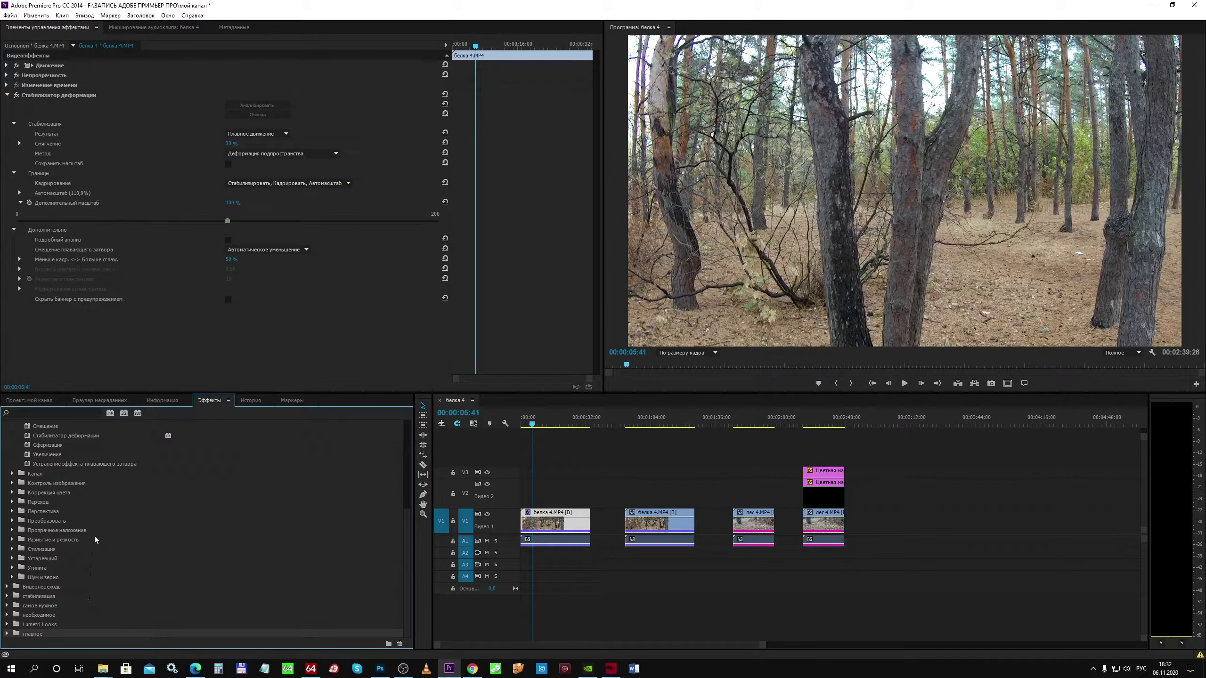
Move Стабилизатор деформации into the главное bin and expand that bin, collapsing Video Effects.
left_click(66, 435)
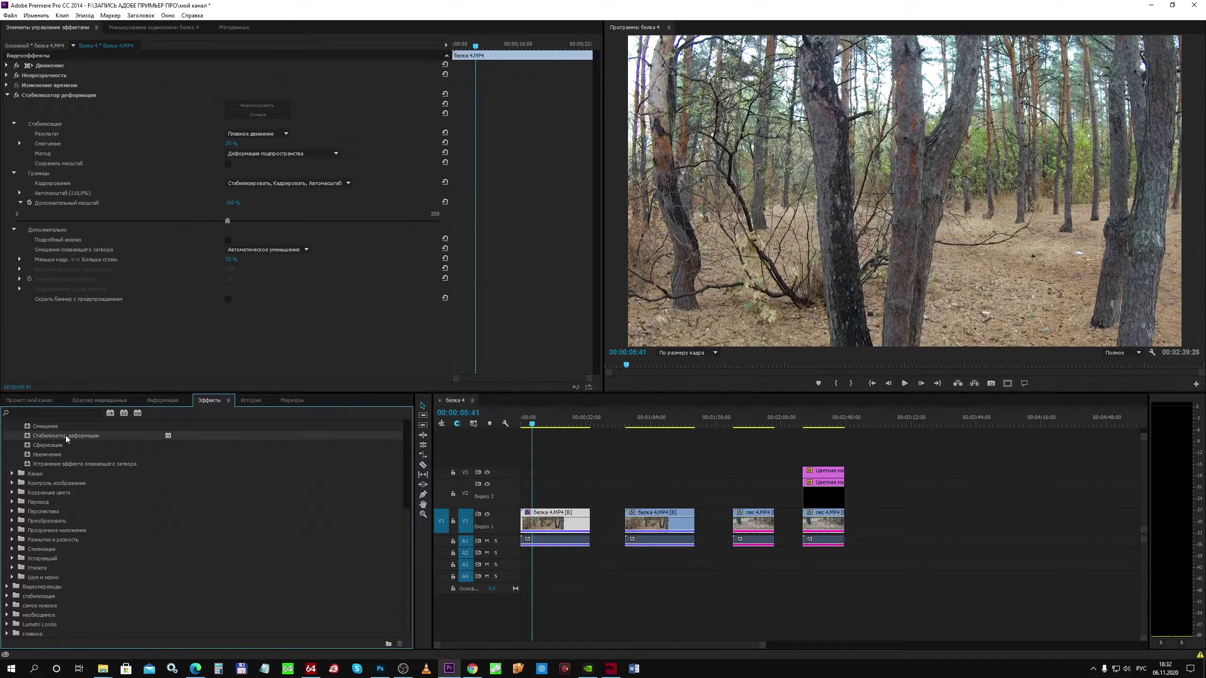
mouse_move(64, 435)
left_mouse_down()
mouse_move(41, 590)
mouse_move(123, 630)
mouse_move(38, 632)
left_mouse_up()
scroll(34, 485, "up", 2)
scroll(34, 485, "up", 1)
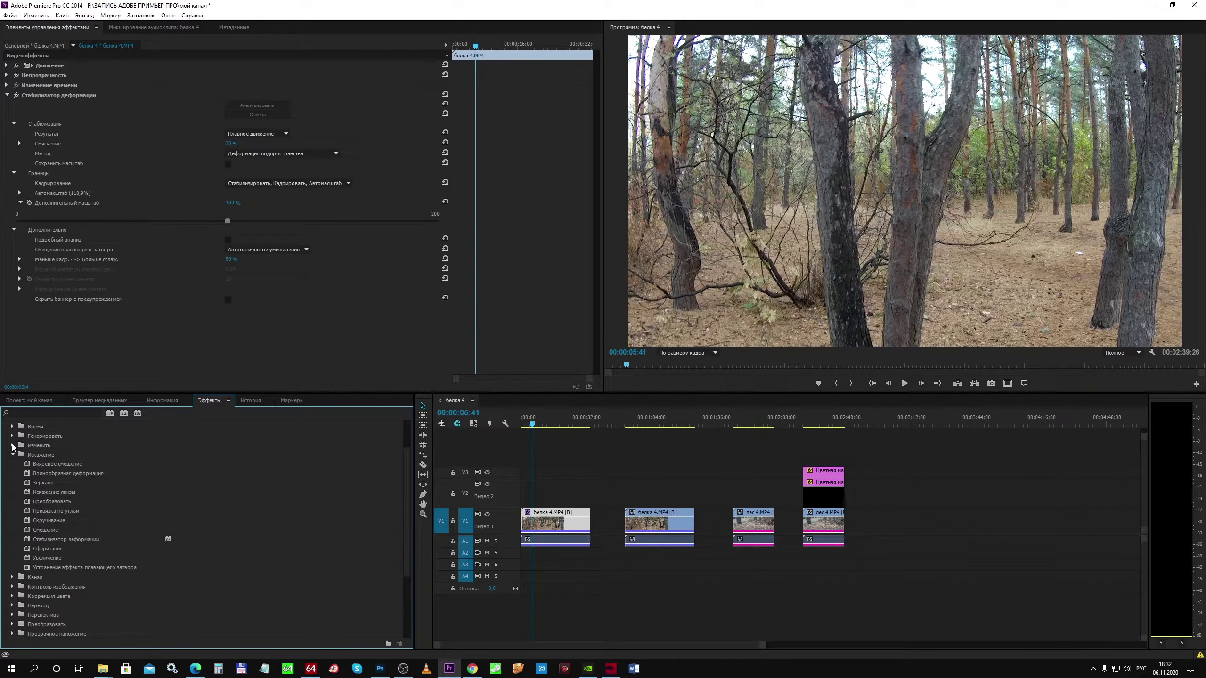
left_click(12, 454)
scroll(14, 455, "up", 3)
left_click(8, 454)
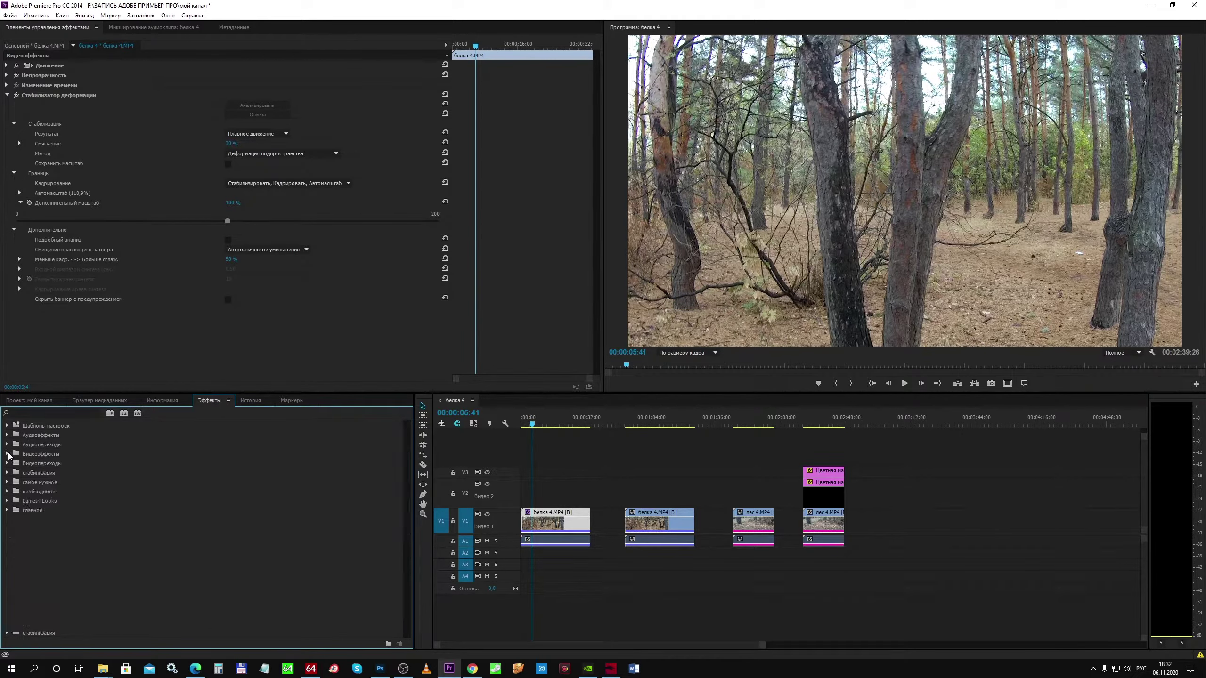
left_click(8, 511)
Show the Project media list and drag the playhead toward the лес 4.MP4 clip.
left_click(31, 401)
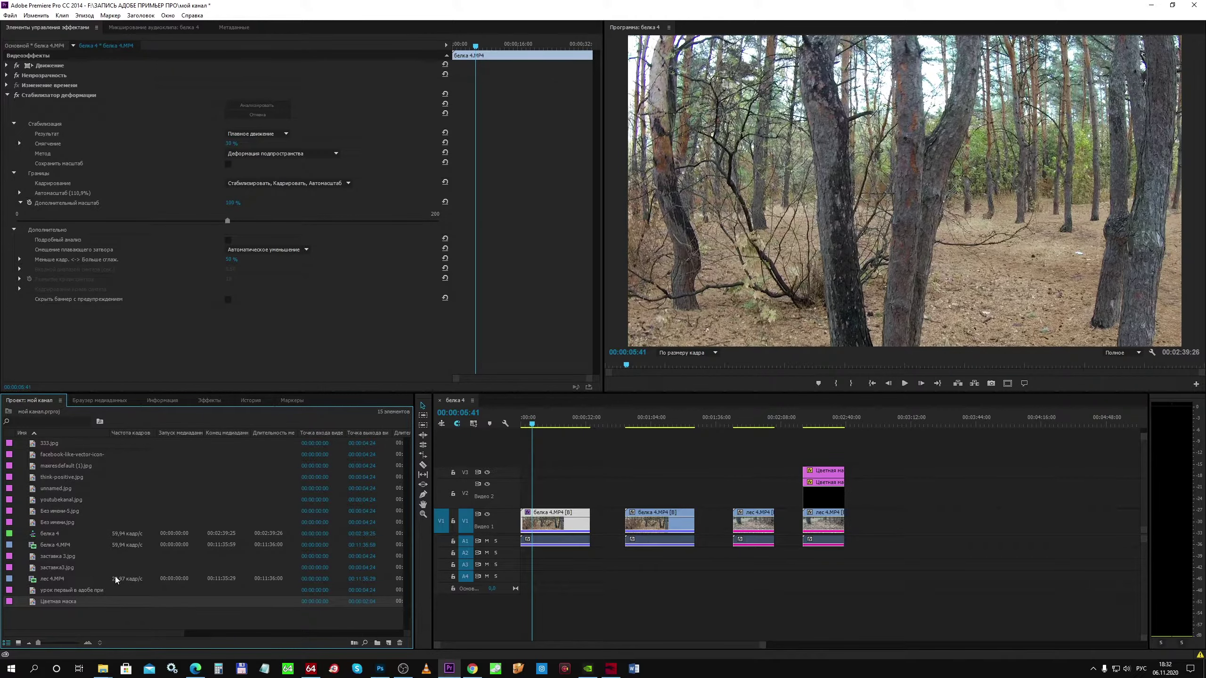
left_click_drag(532, 425, 748, 463)
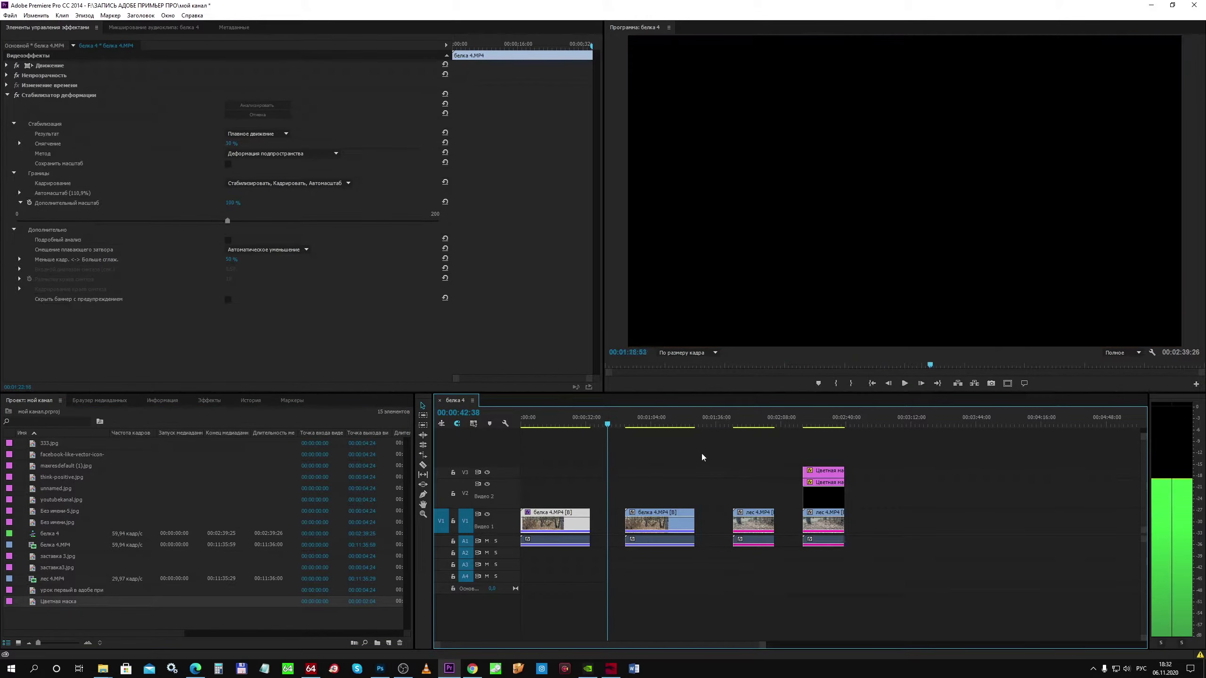
Preview лес 4.MP4, then apply Стабилизатор деформации from the главное bin to it.
double_click(752, 522)
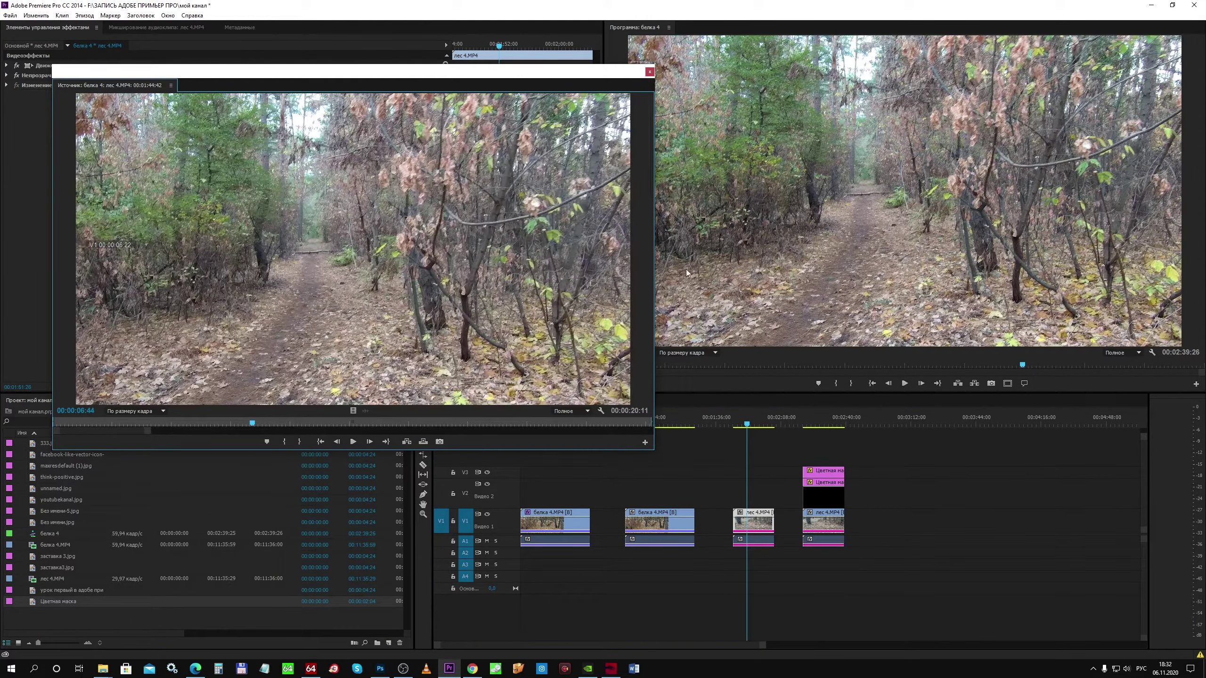
left_click(649, 72)
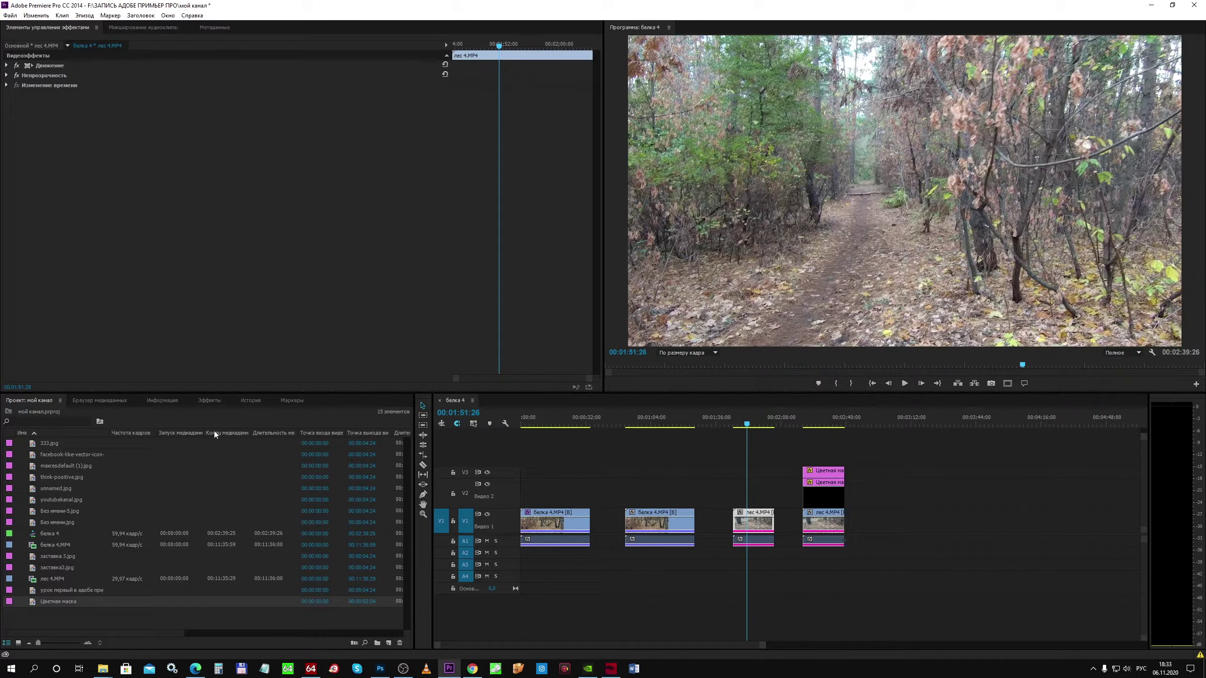
left_click(209, 401)
left_click(68, 518)
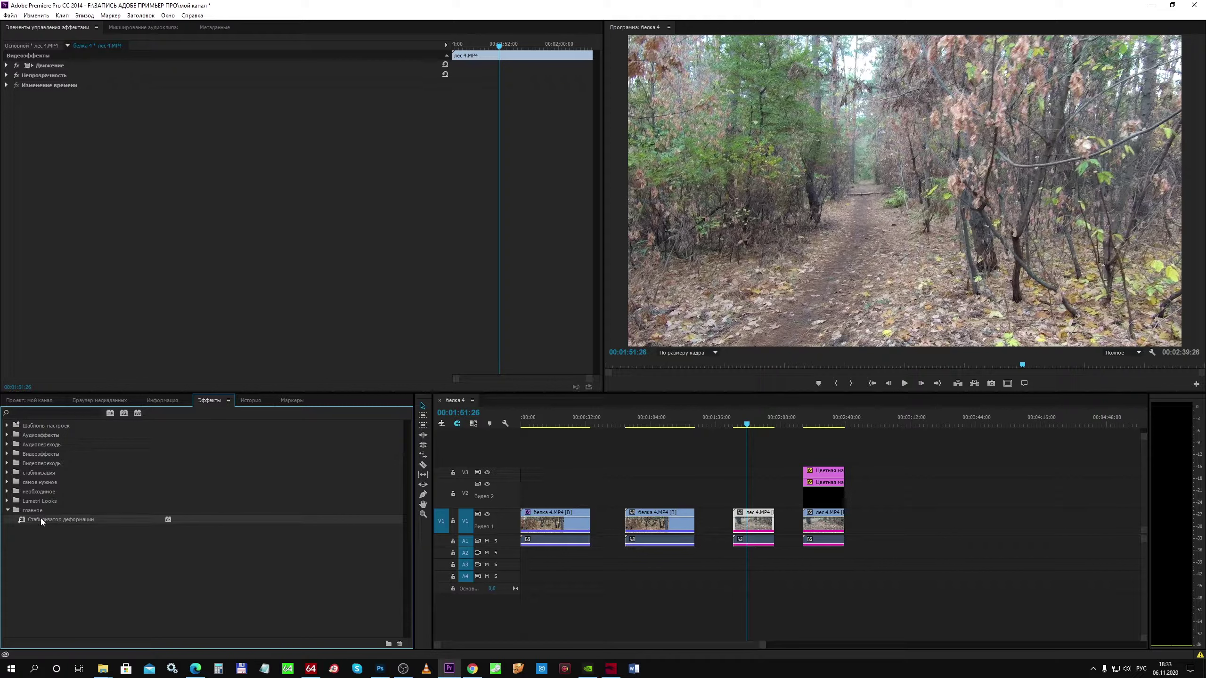
left_click_drag(41, 518, 743, 520)
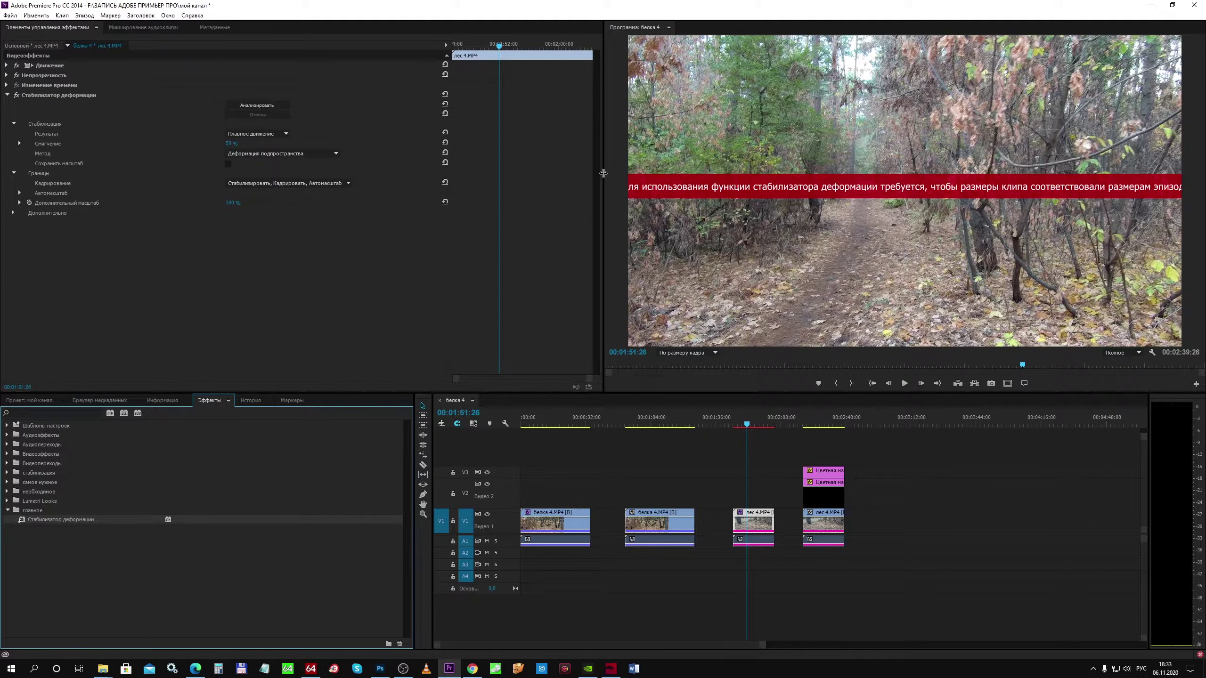
Set the лес 4.MP4 clip's Motion Scale to 85 and collapse the stabilizer's settings.
left_click(6, 68)
left_click(7, 66)
left_click(235, 85)
type("85")
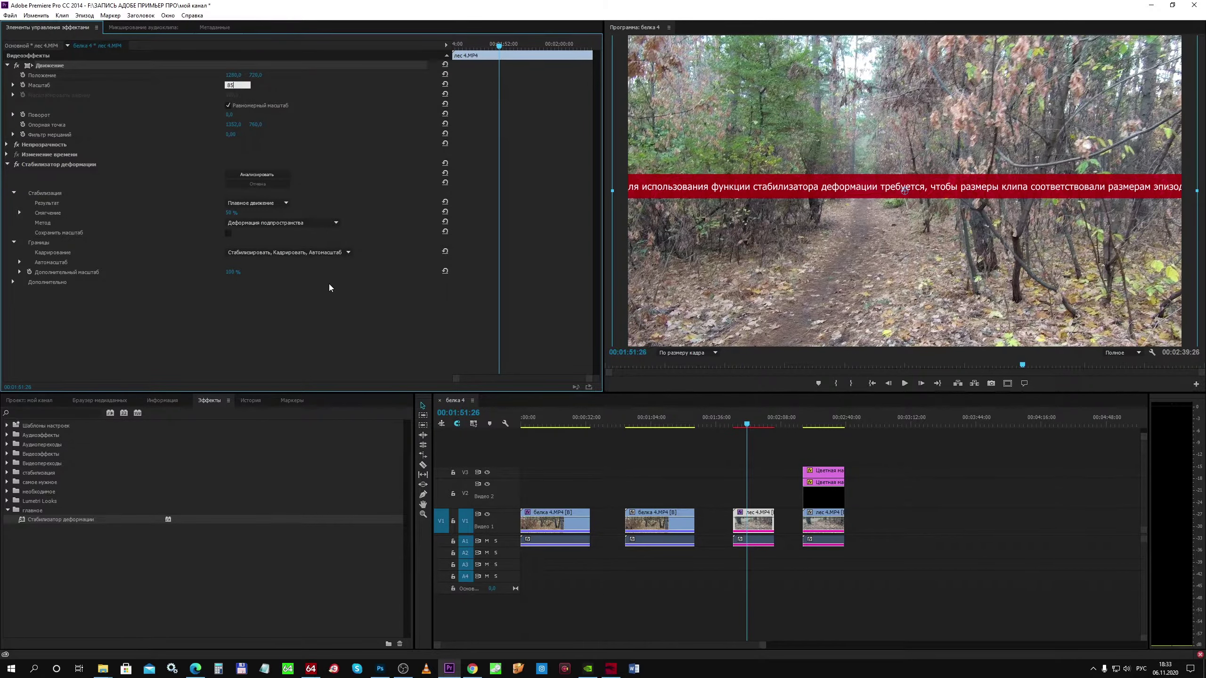
key("Return")
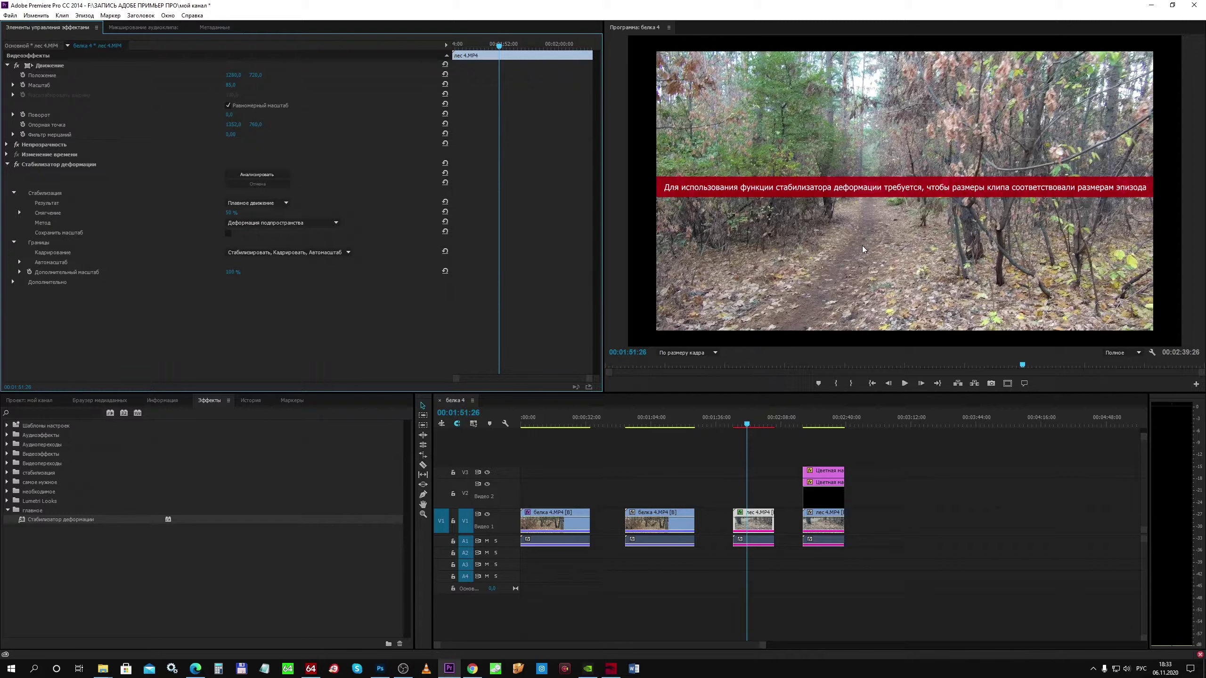
left_click(8, 166)
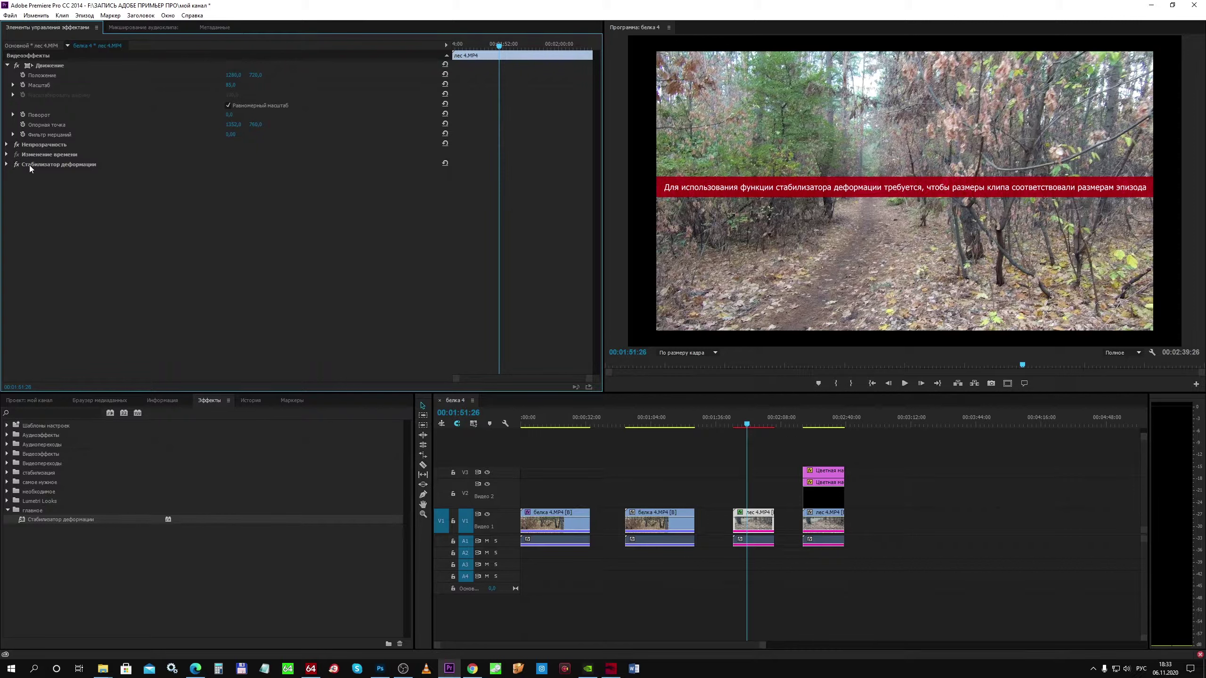
Clear Стабилизатор деформации from лес 4.MP4 and nest the clip as 'Вложенный эпизод 01'.
right_click(30, 166)
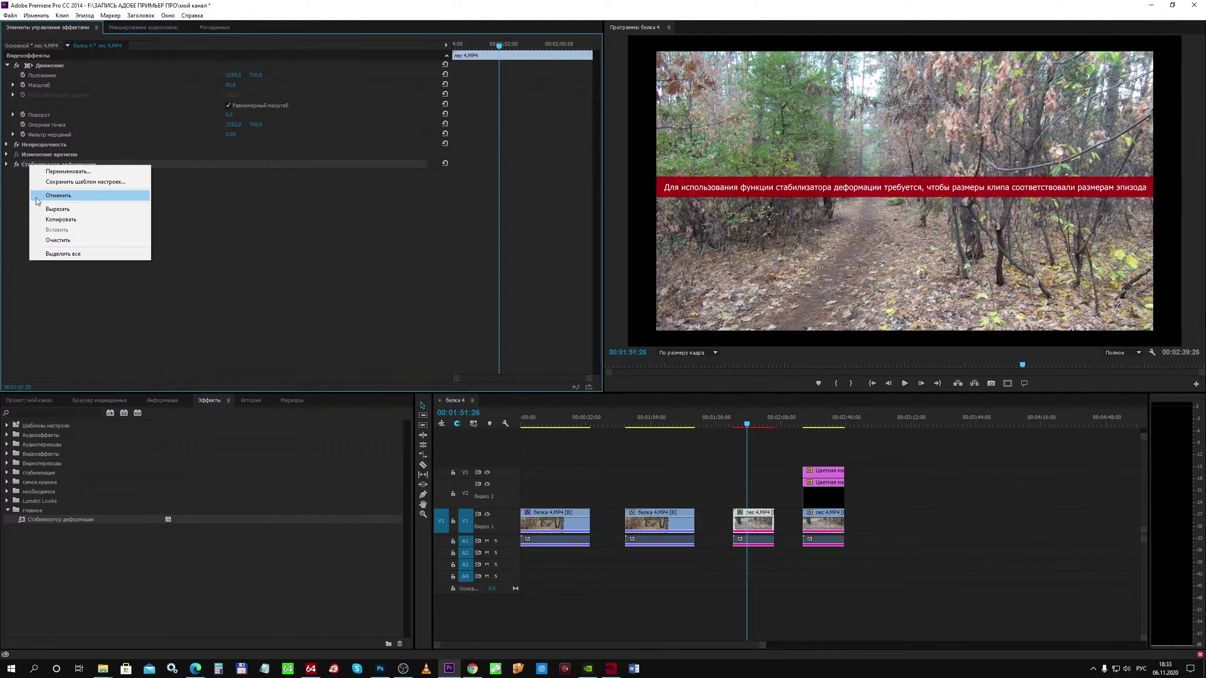
left_click(44, 239)
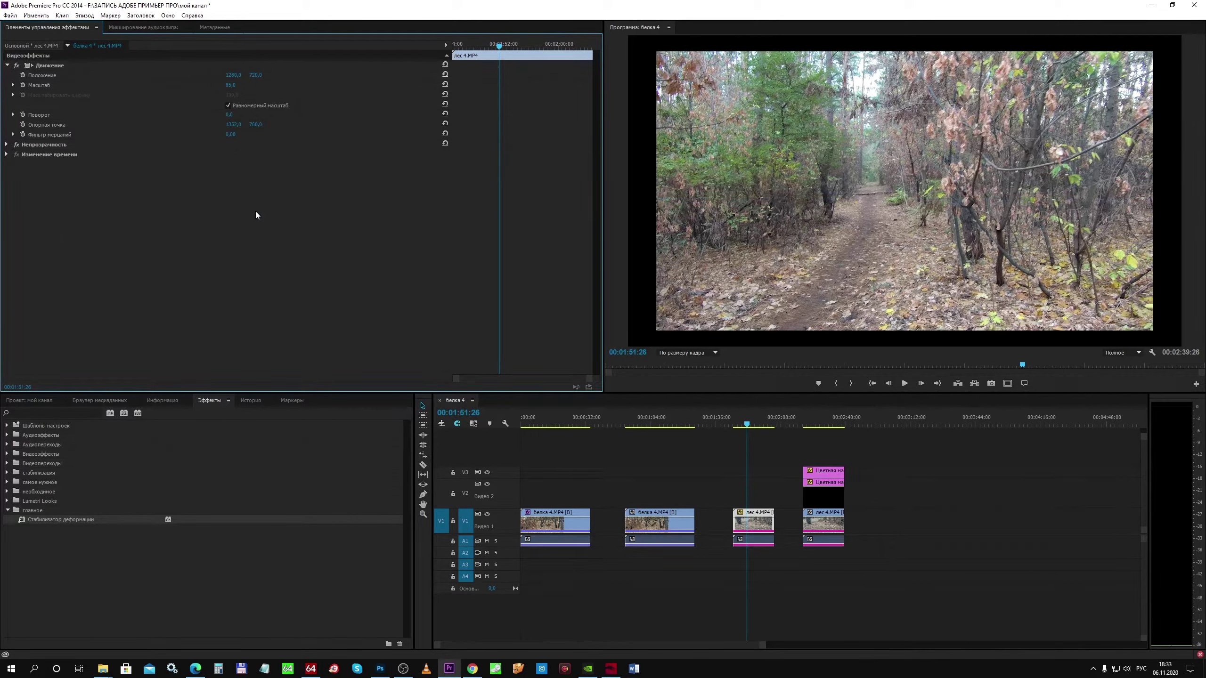
left_click(759, 523)
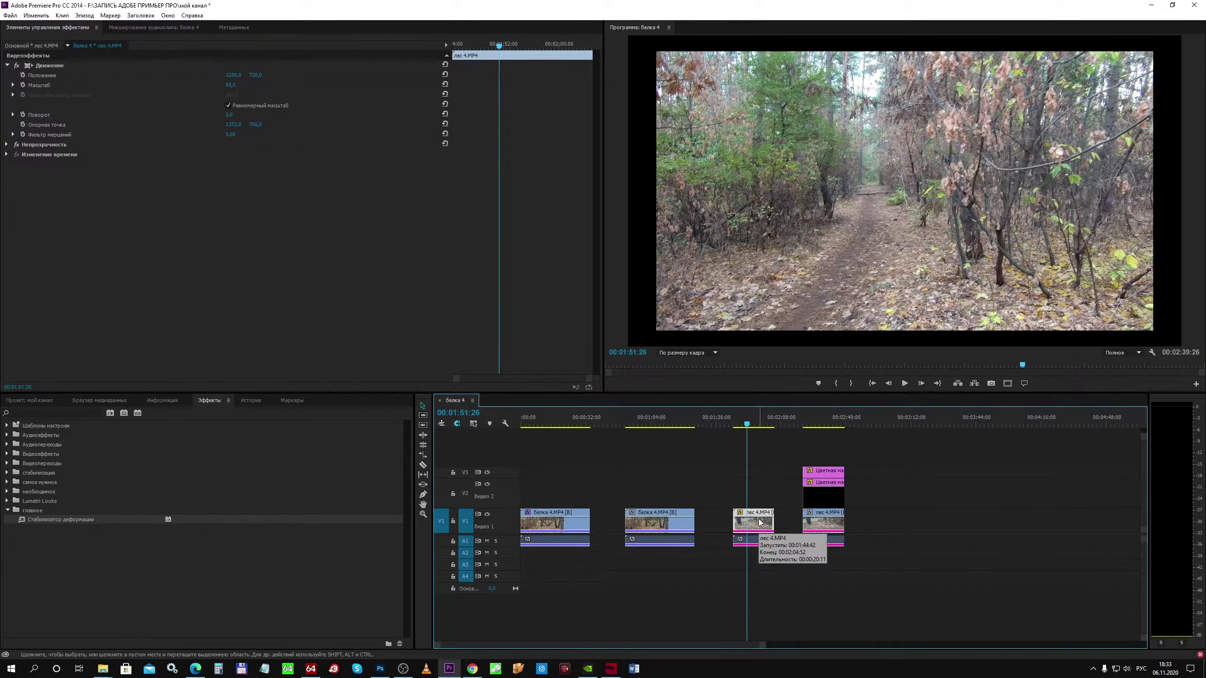
right_click(759, 522)
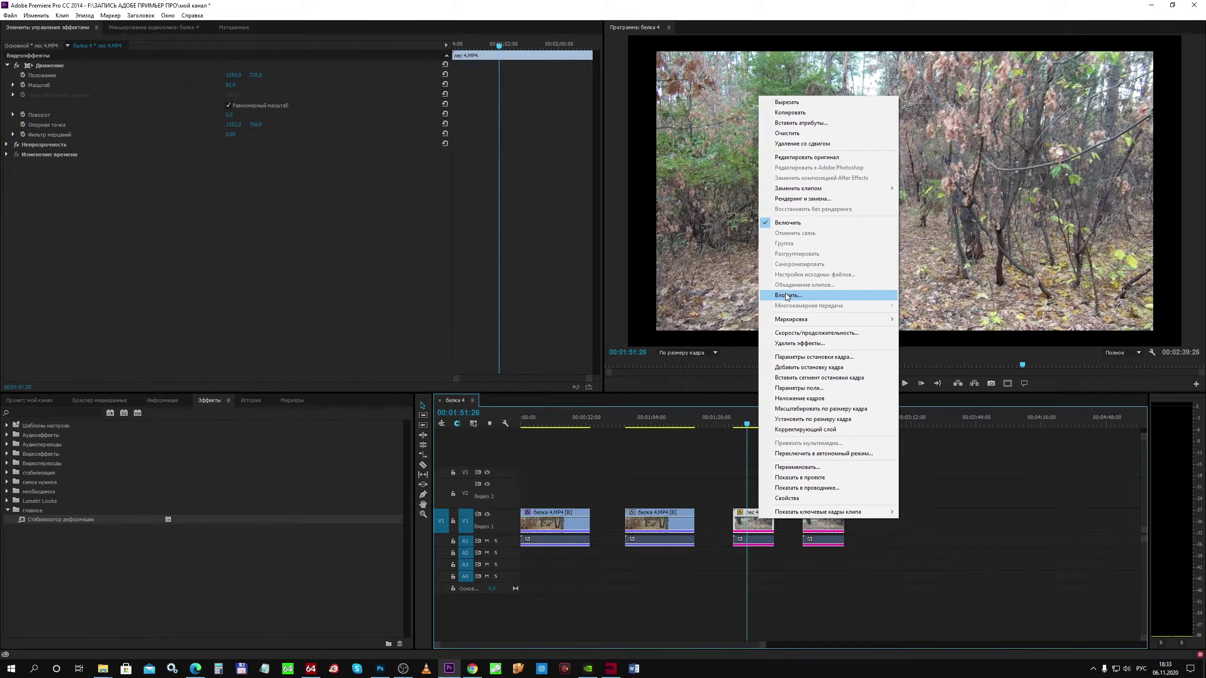
left_click(787, 295)
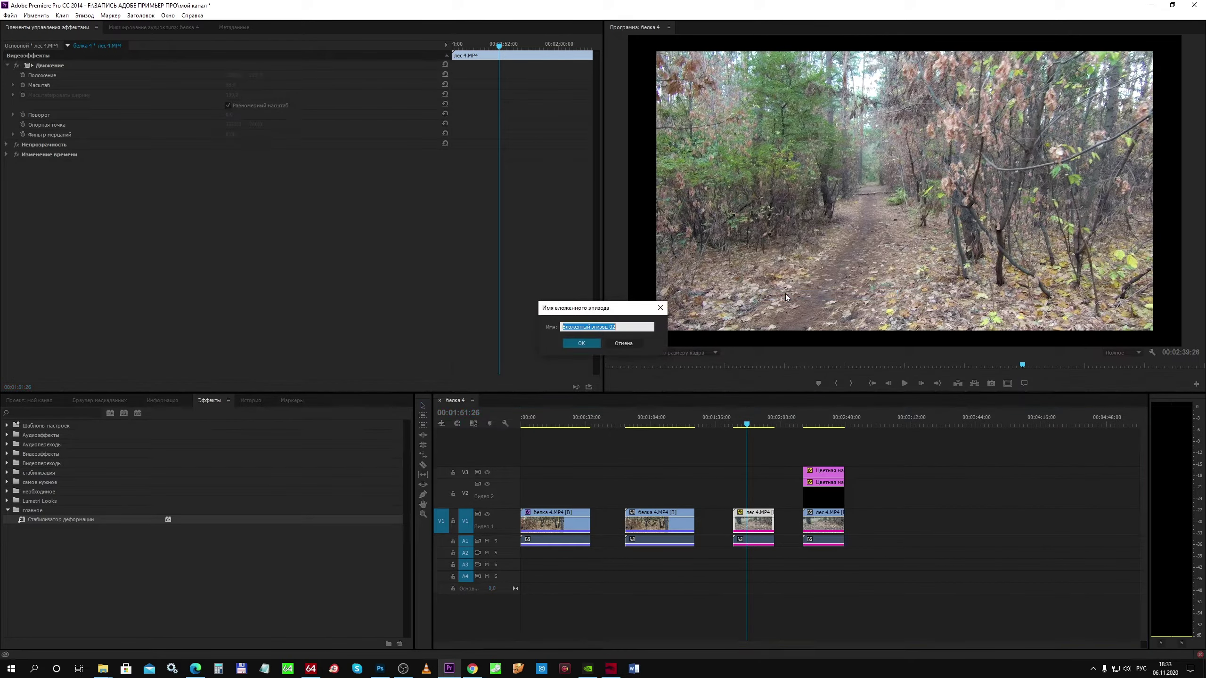
left_click(588, 341)
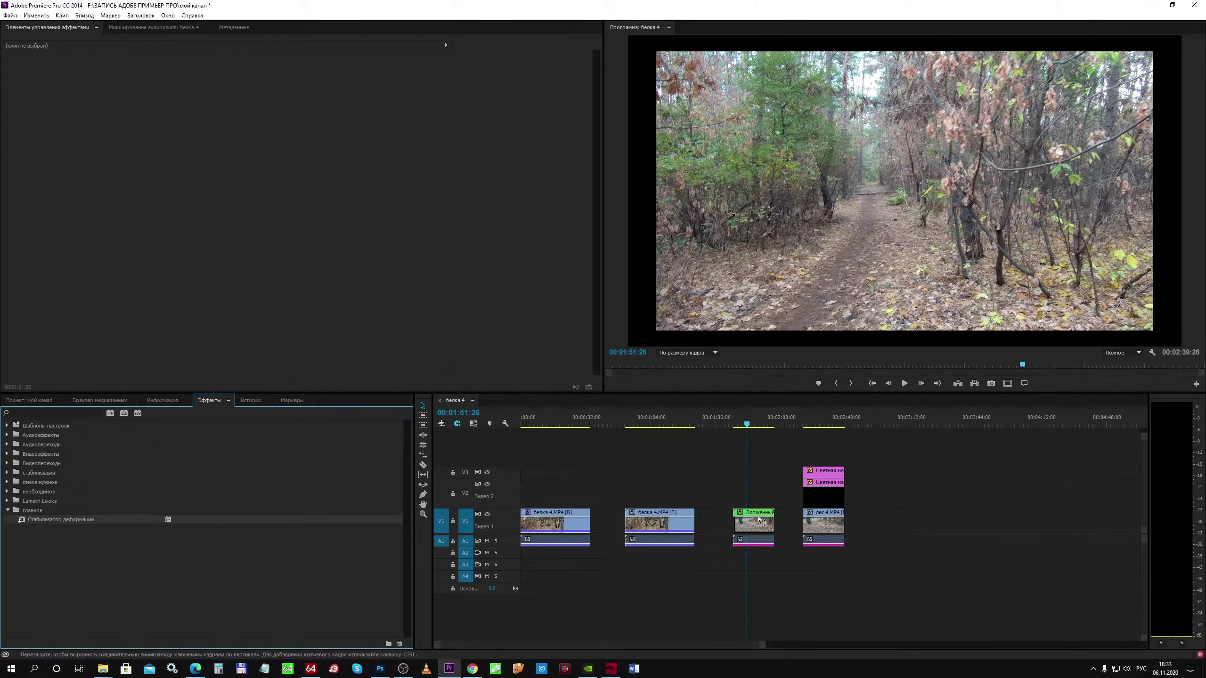
Make tracks V1 and A1 taller to show thumbnails and waveforms, and select Warp Stabilizer.
left_click(512, 511)
left_click_drag(511, 511, 511, 521)
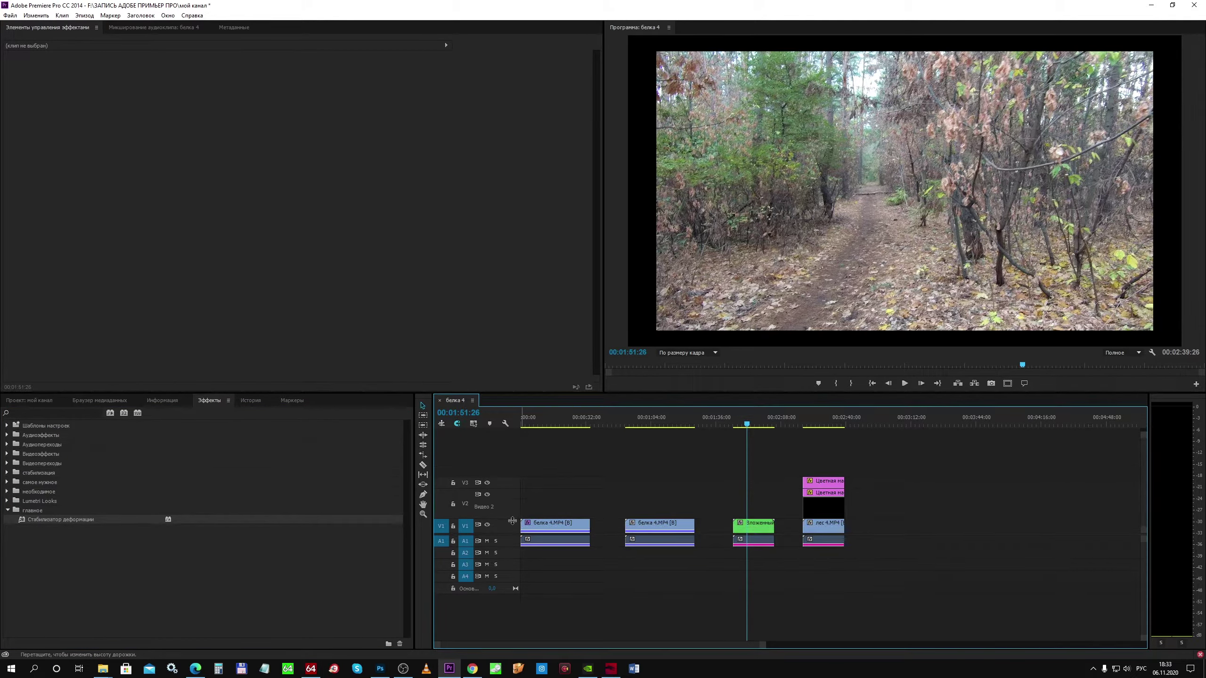
left_click_drag(512, 521, 511, 505)
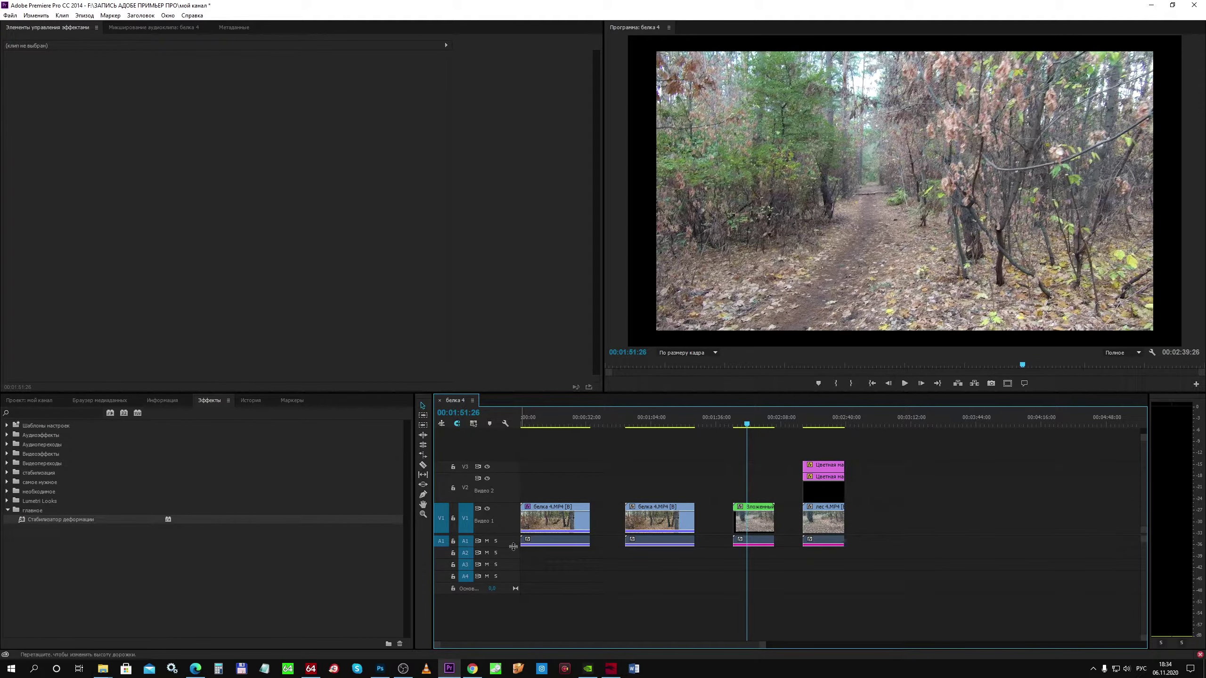
left_click_drag(516, 547, 515, 566)
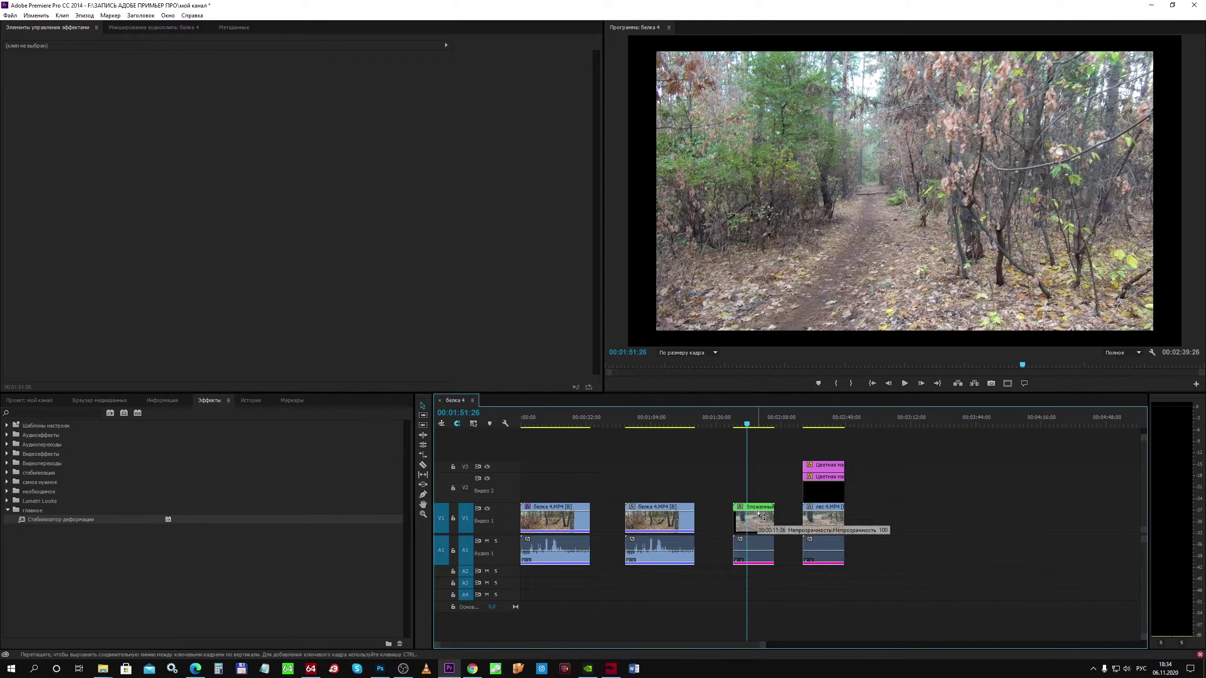
left_click(62, 519)
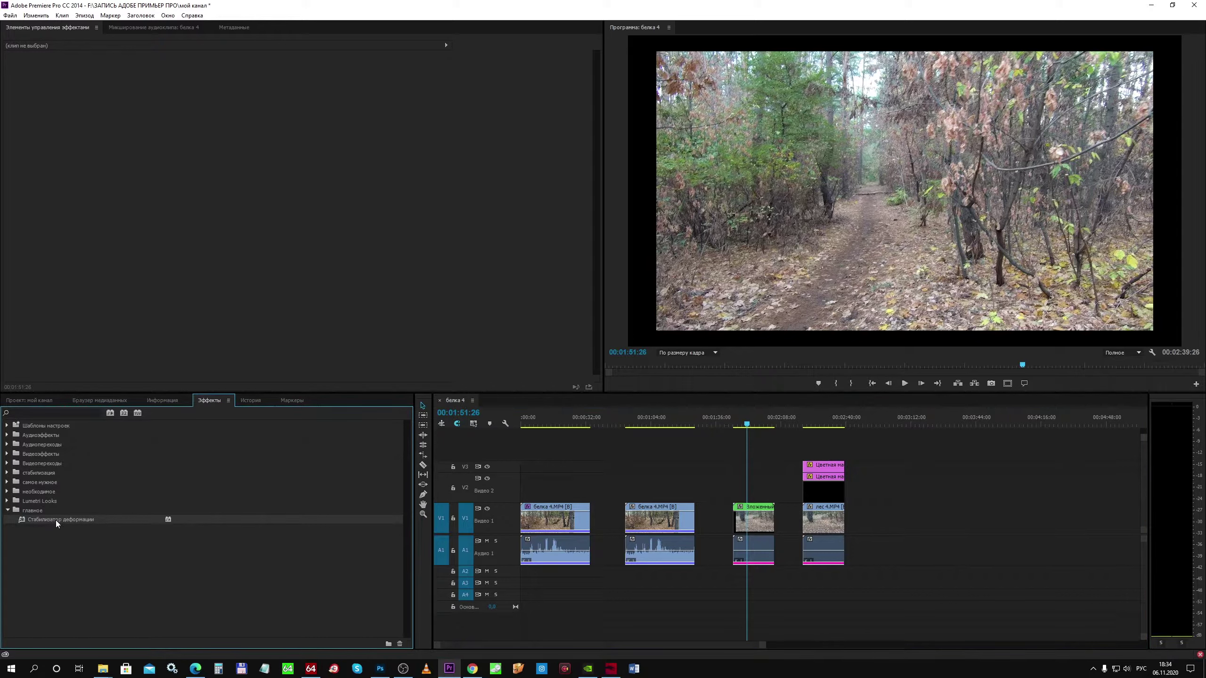
Apply Warp Stabilizer to the nested clip, then clear it in Effect Controls.
left_click_drag(56, 520, 746, 513)
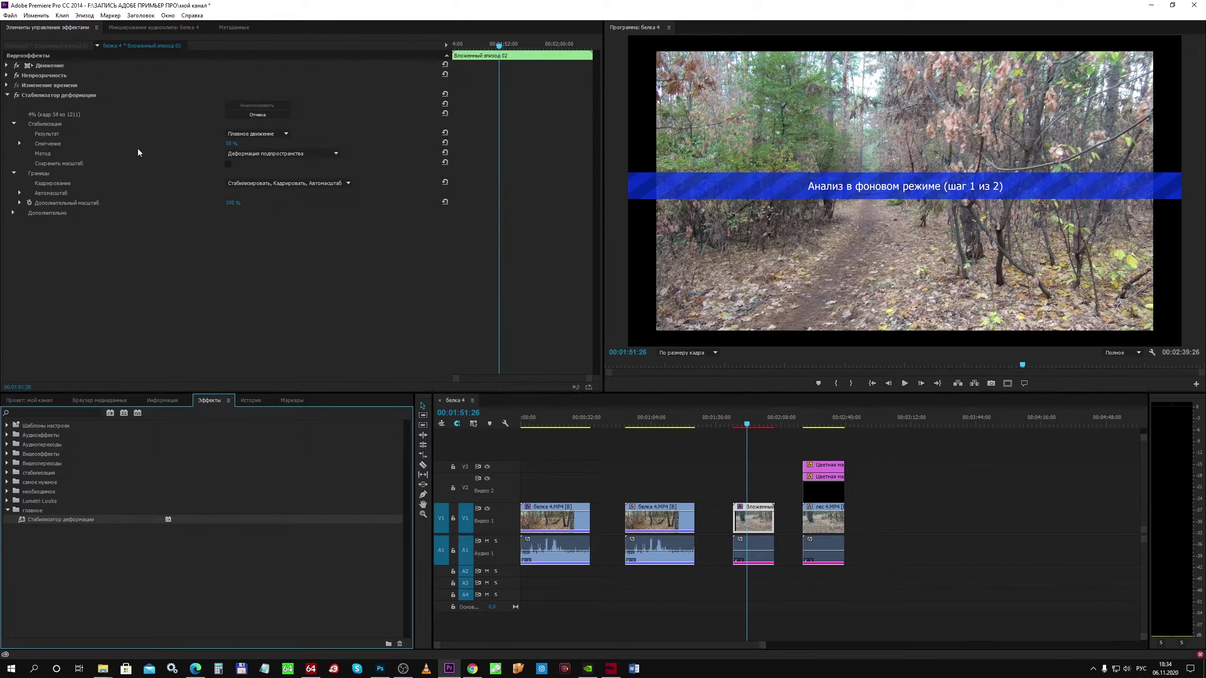
left_click(7, 95)
right_click(28, 94)
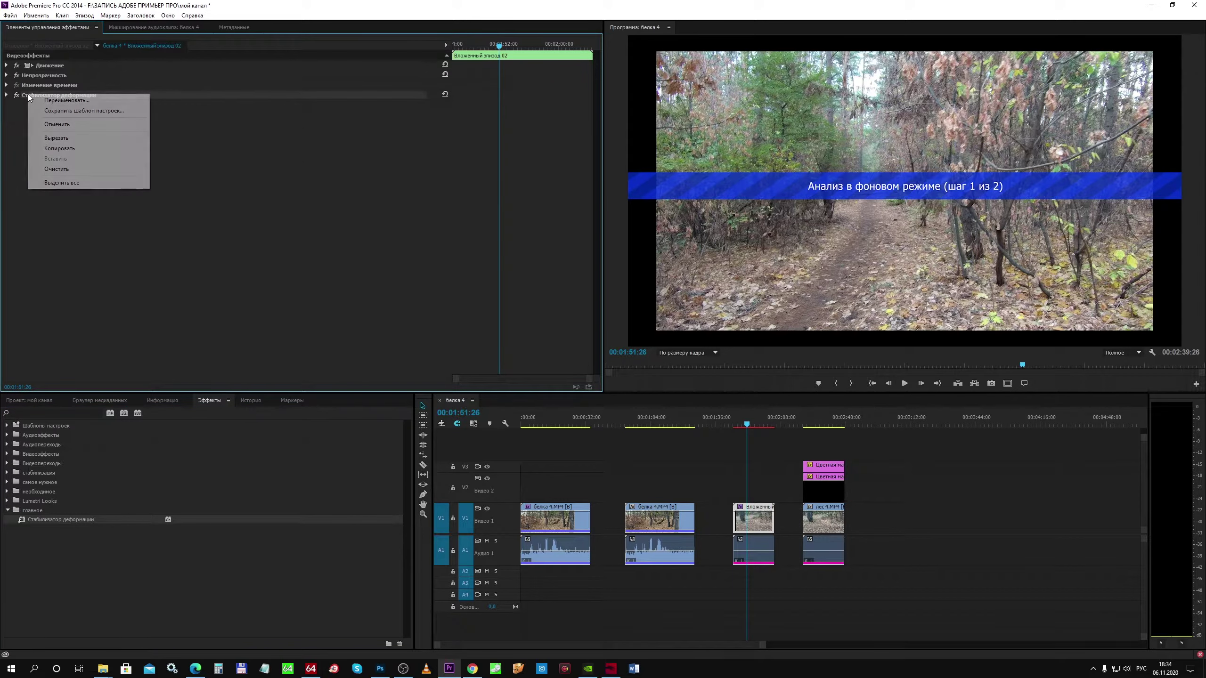
left_click(52, 170)
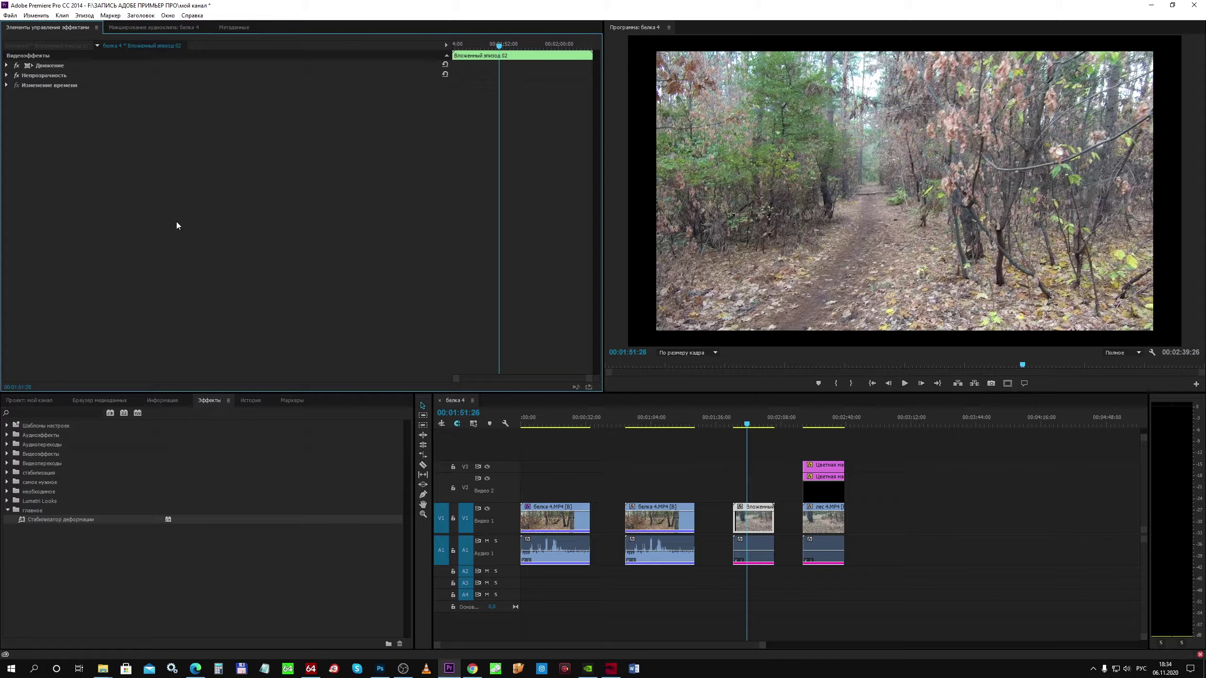
Open Вложенный эпизод 02 with the playhead at its start, preview лес 4.MP4, and show the Project panel.
double_click(755, 518)
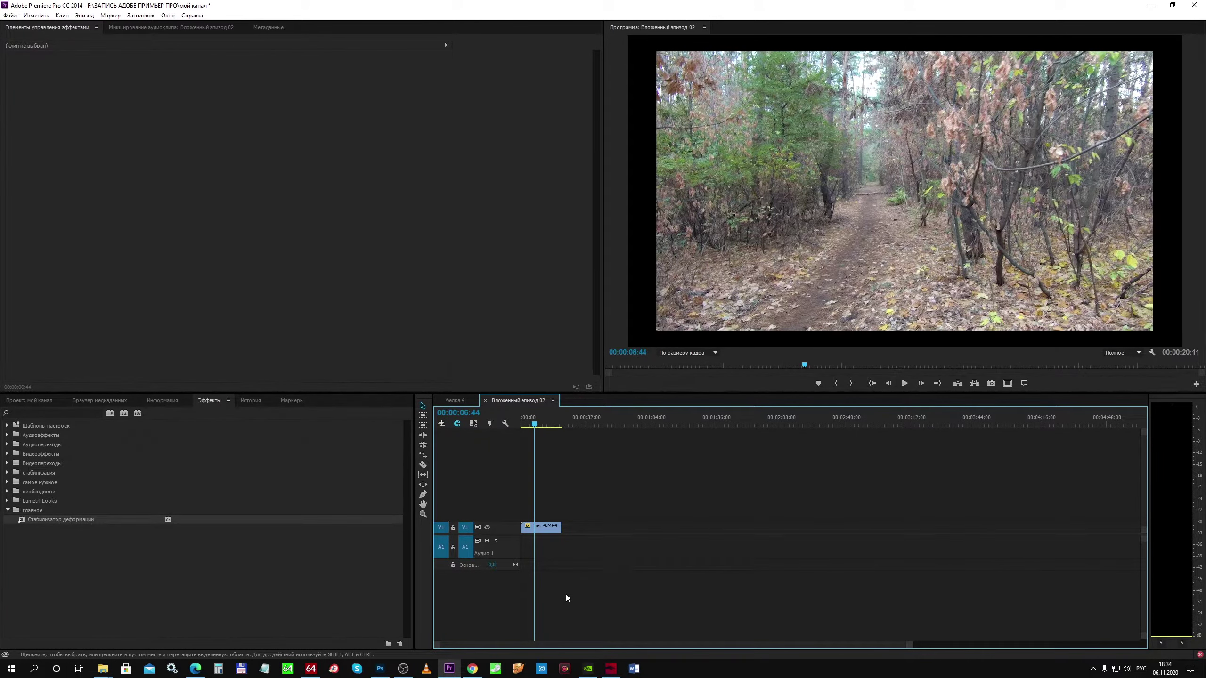
left_click_drag(534, 424, 503, 432)
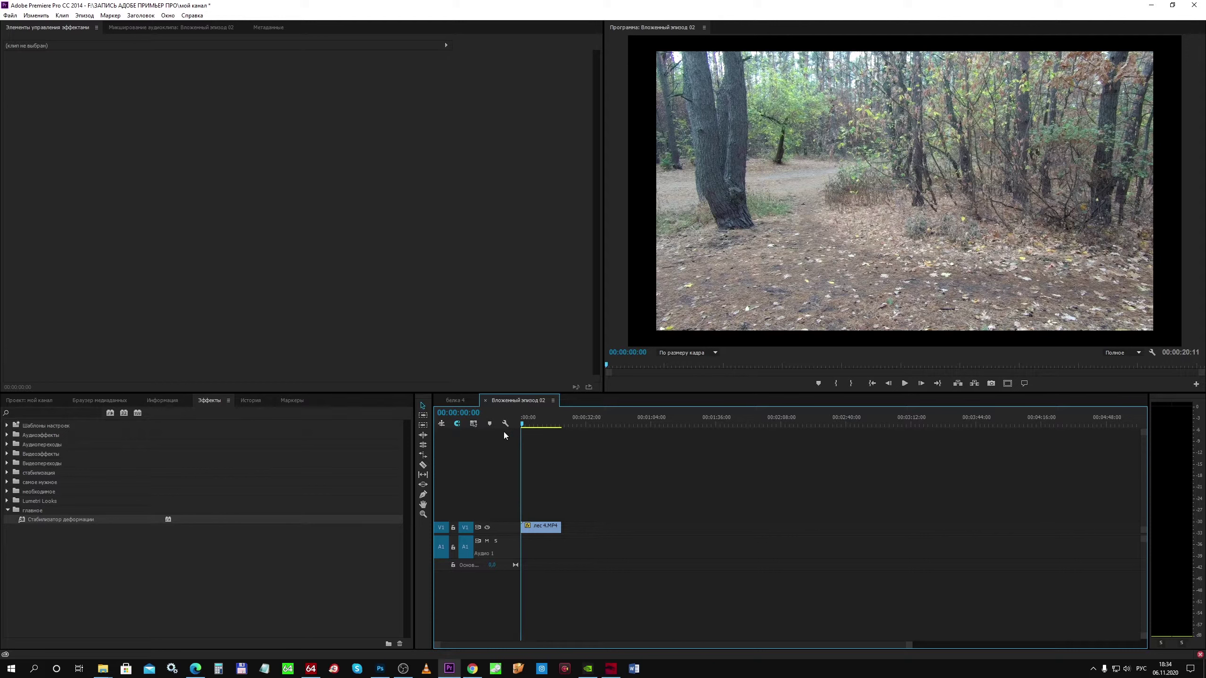
double_click(552, 531)
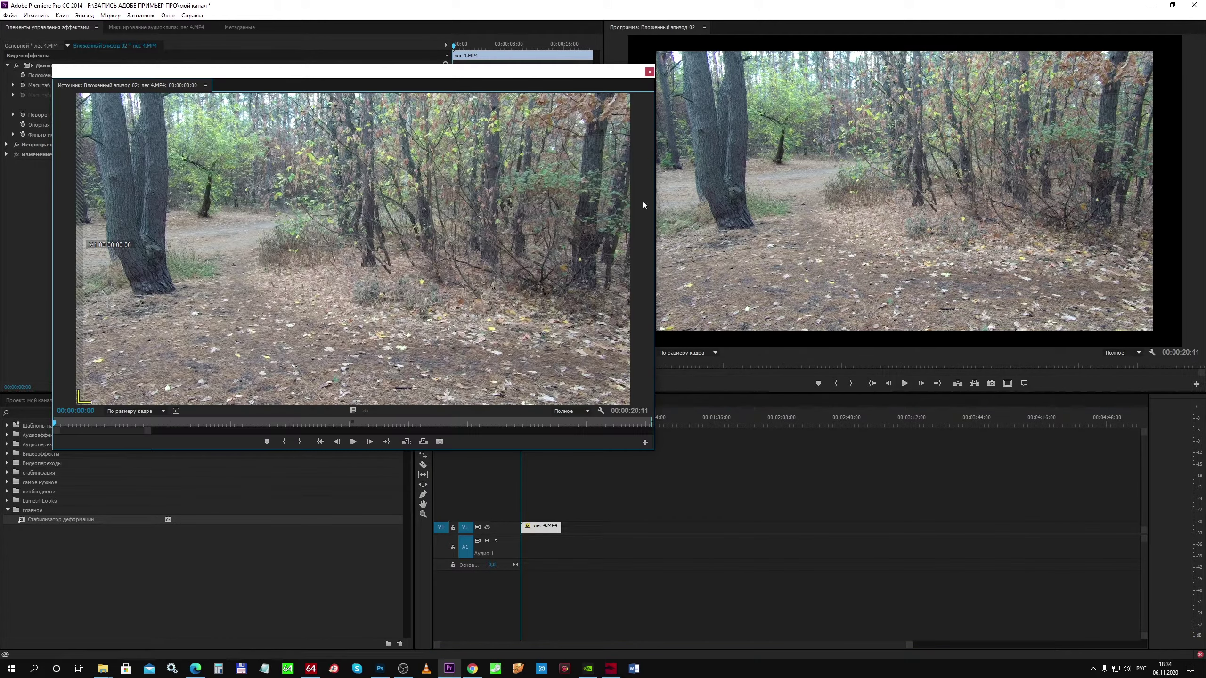
left_click(650, 72)
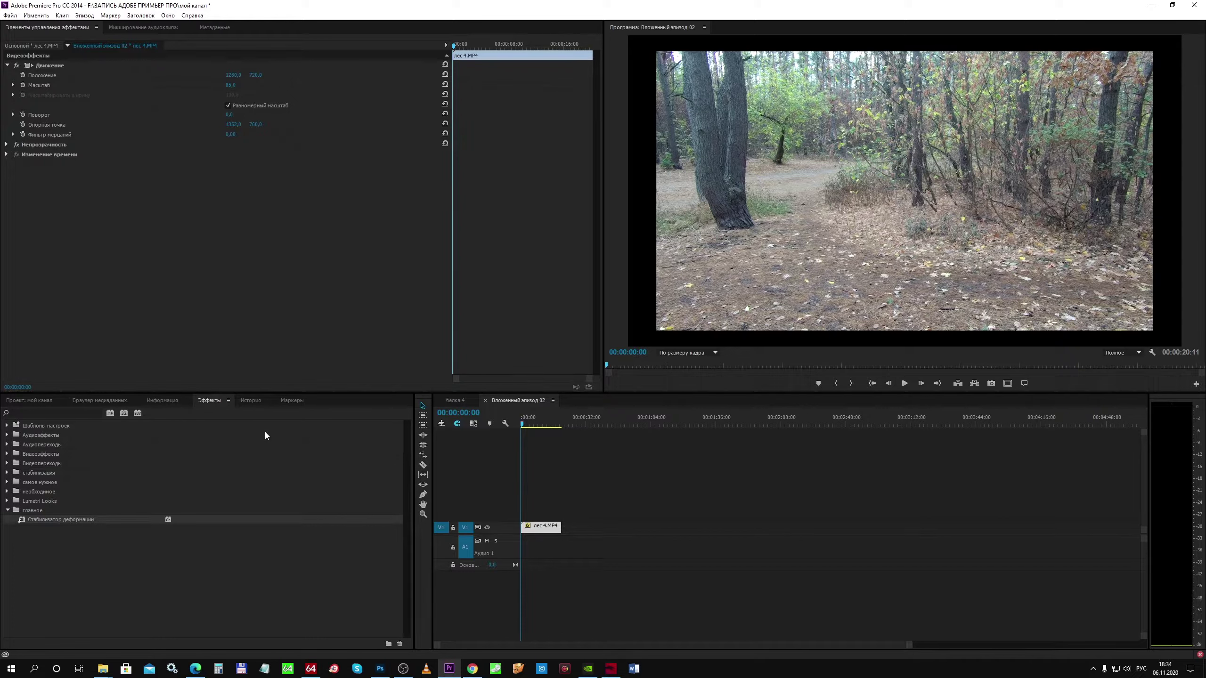
left_click(34, 400)
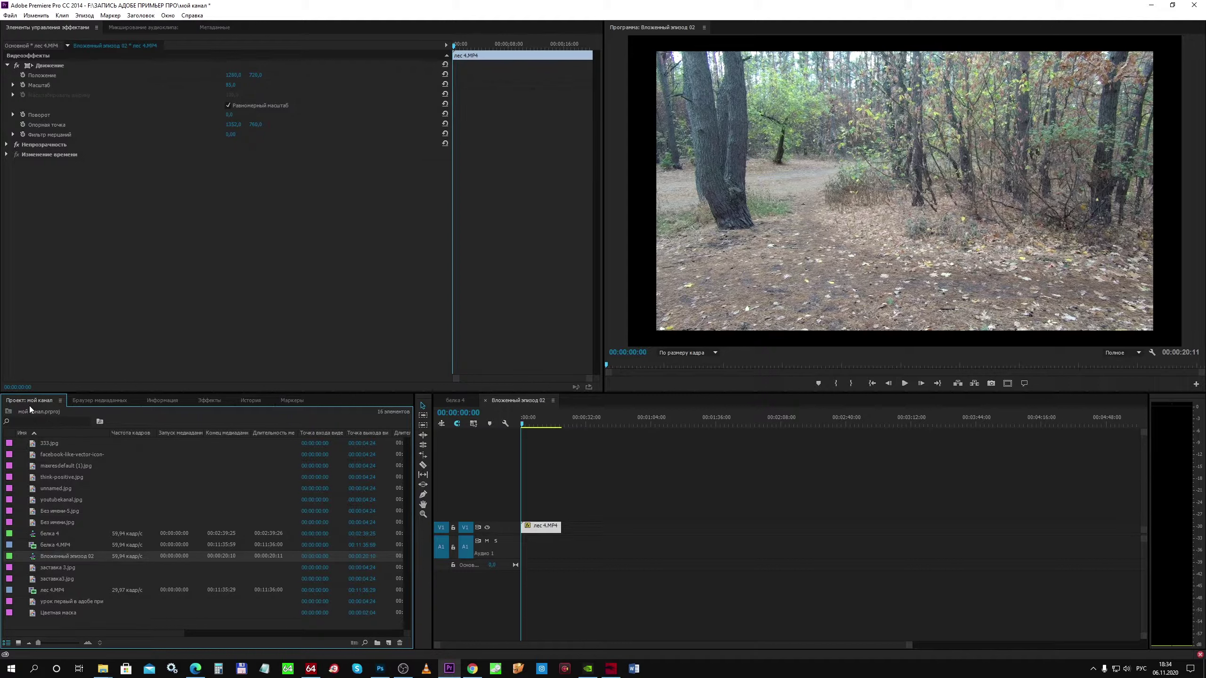
Create a black colour matte named 'Цветная маска' and place it above лес 4.MP4.
left_click(388, 643)
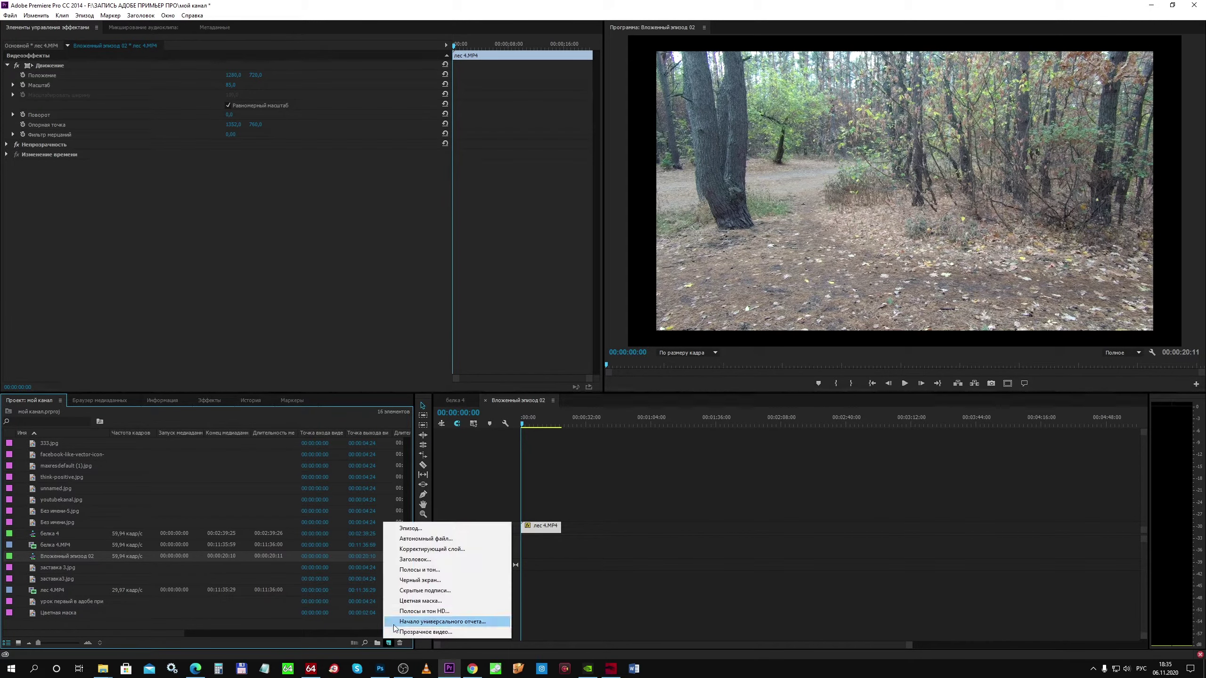
left_click(403, 602)
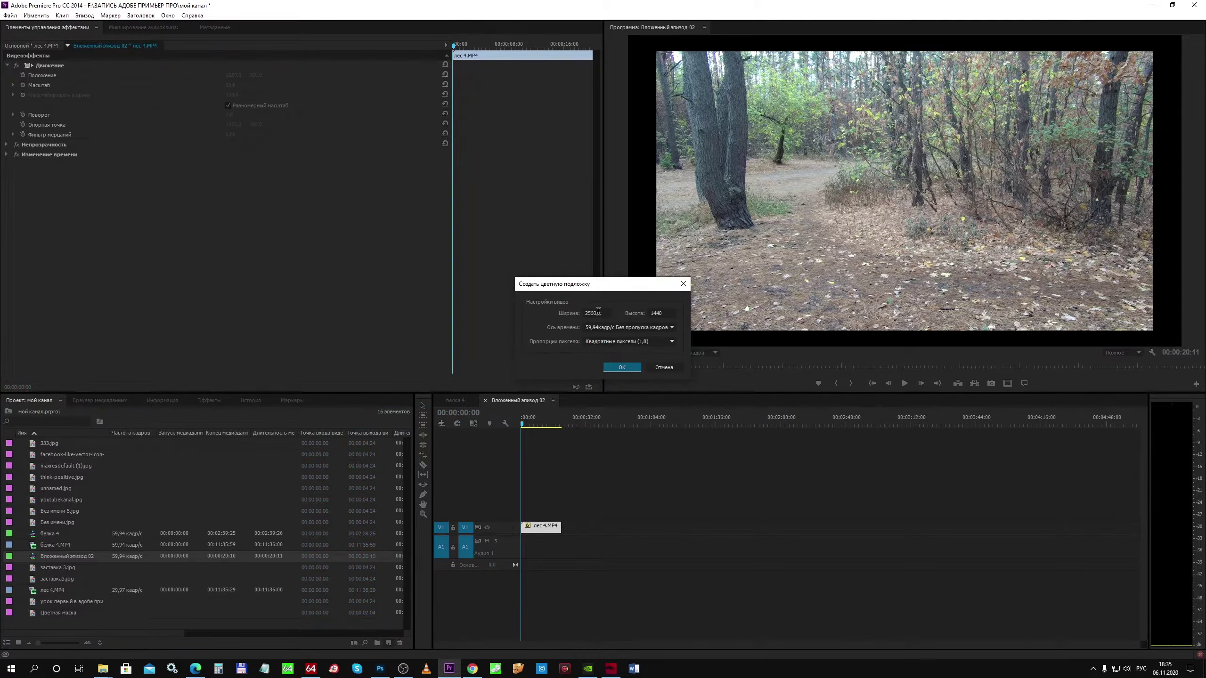
left_click(630, 365)
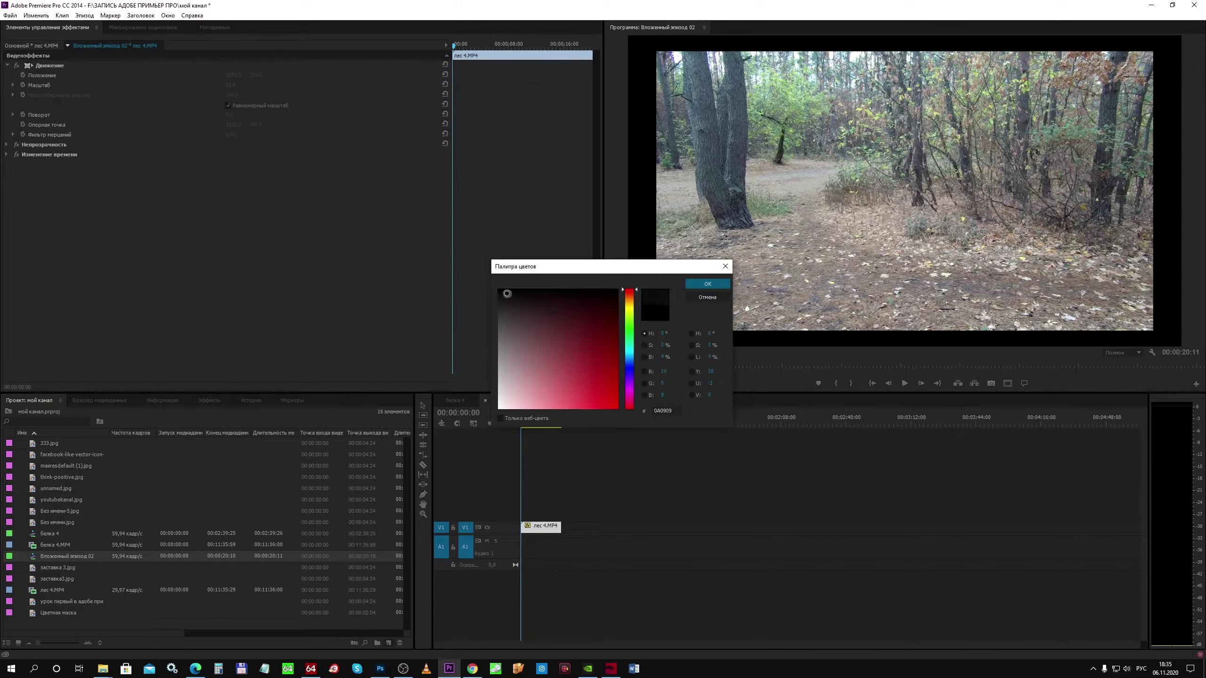
left_click(691, 283)
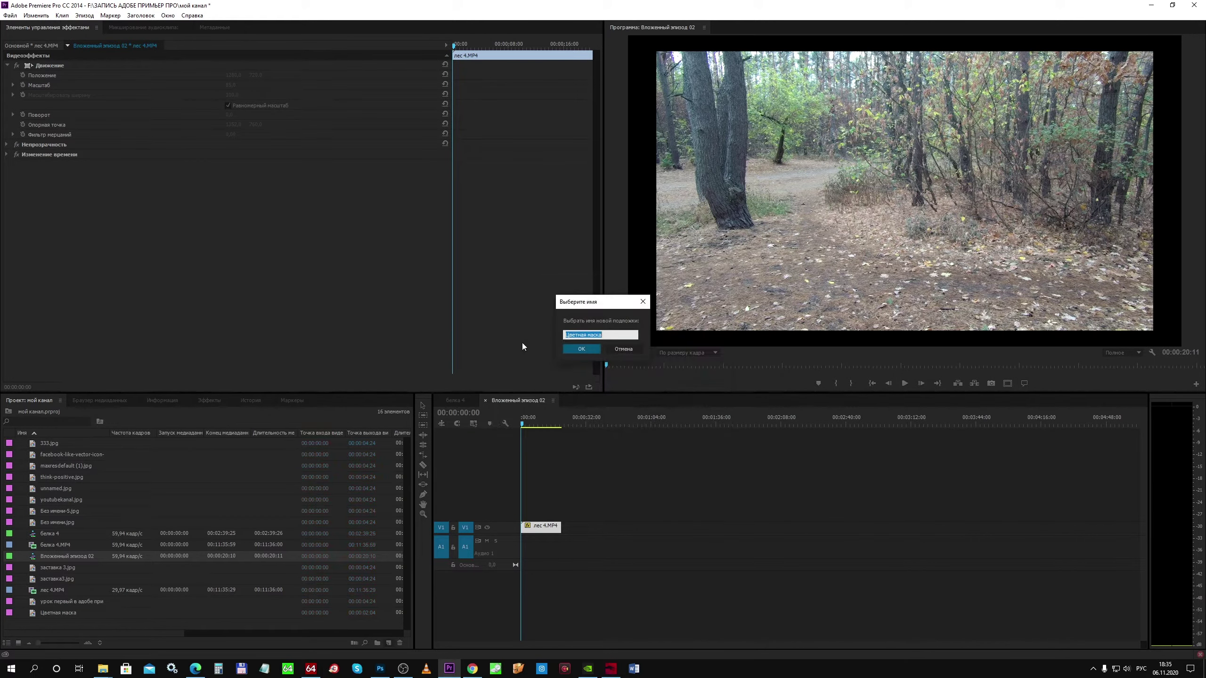
left_click(580, 349)
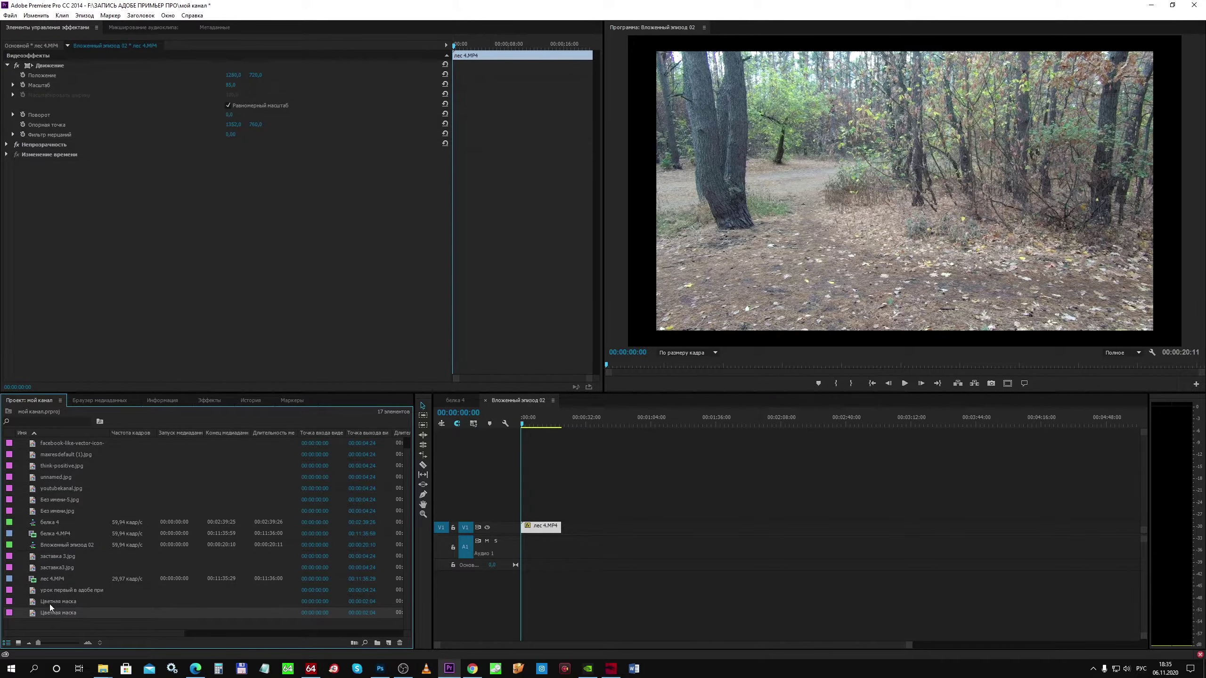
left_click_drag(9, 615, 533, 509)
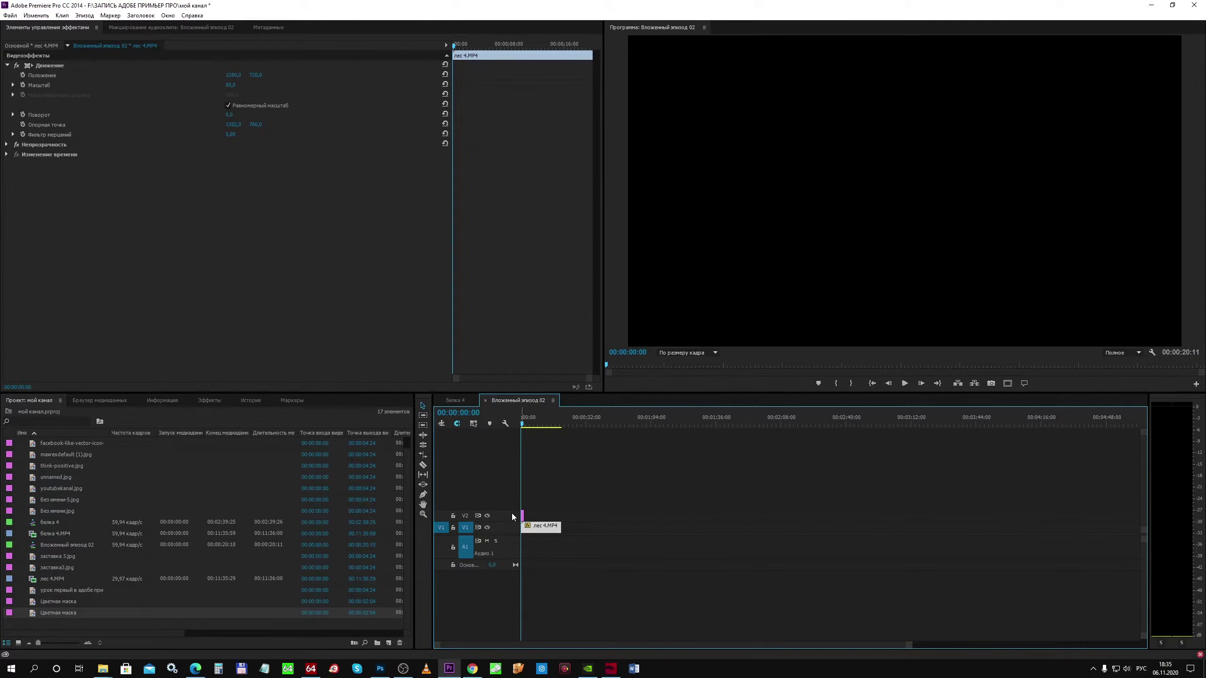
Extend the black matte on a taller V2 to 00:00:20:11 and show Safe Margins guides.
left_click_drag(512, 513, 523, 494)
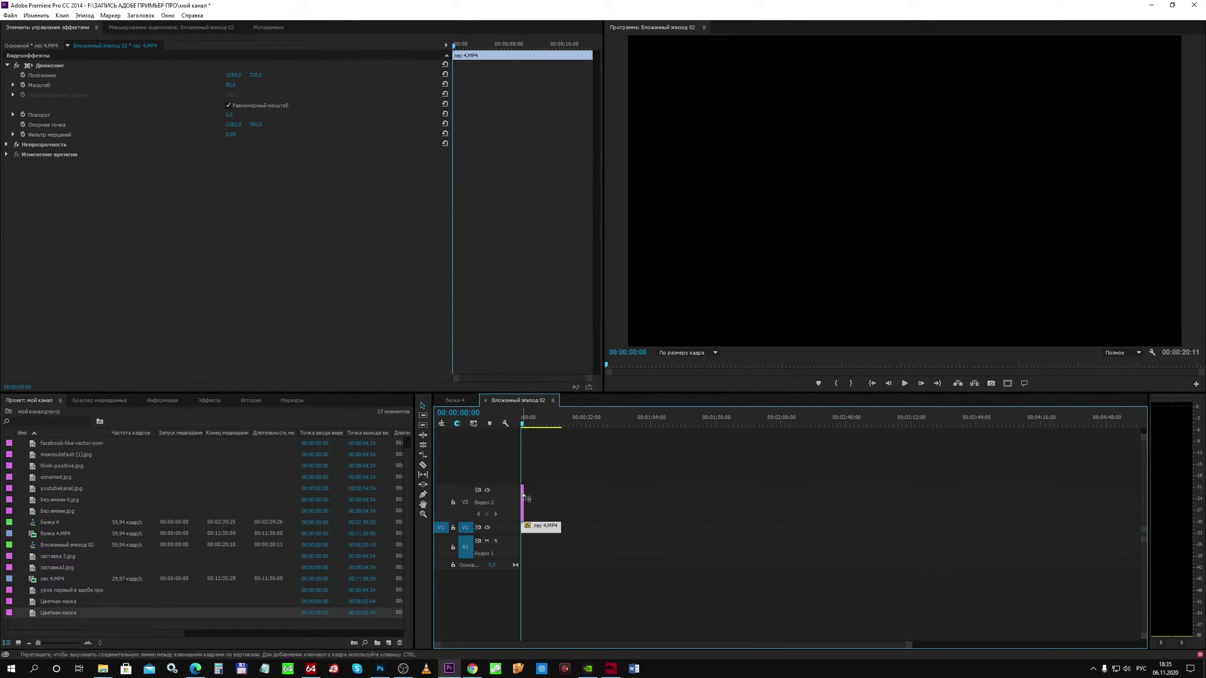
left_click(524, 503)
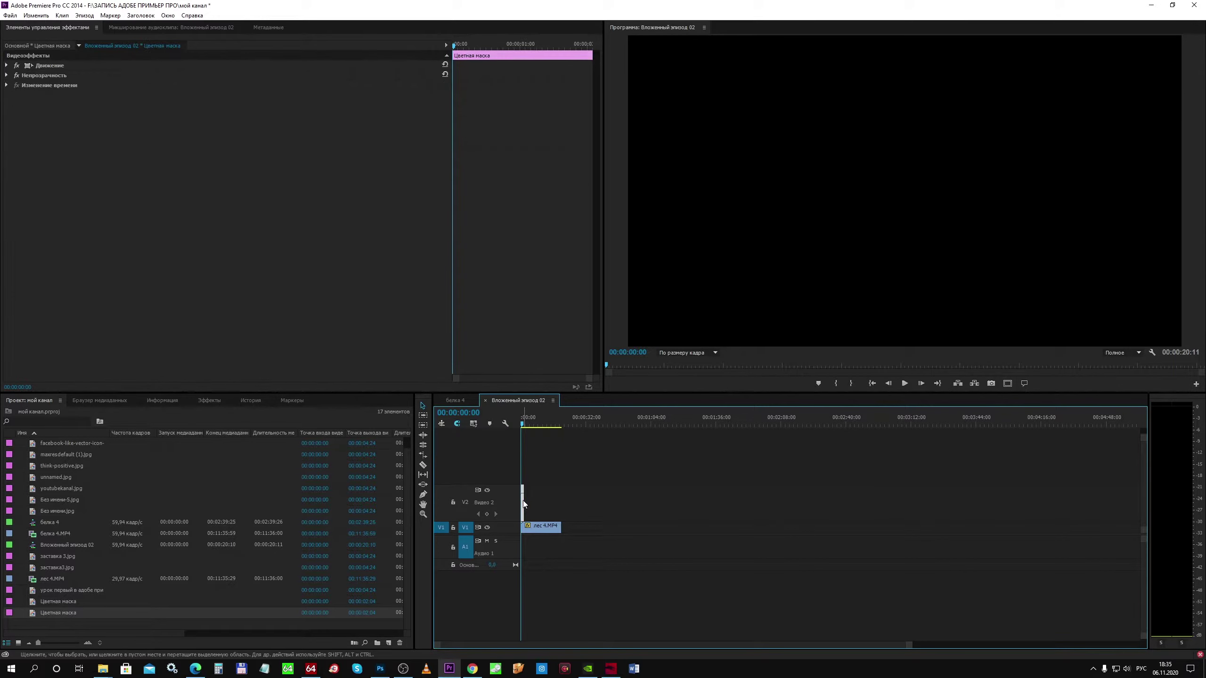
left_click_drag(524, 502, 562, 507)
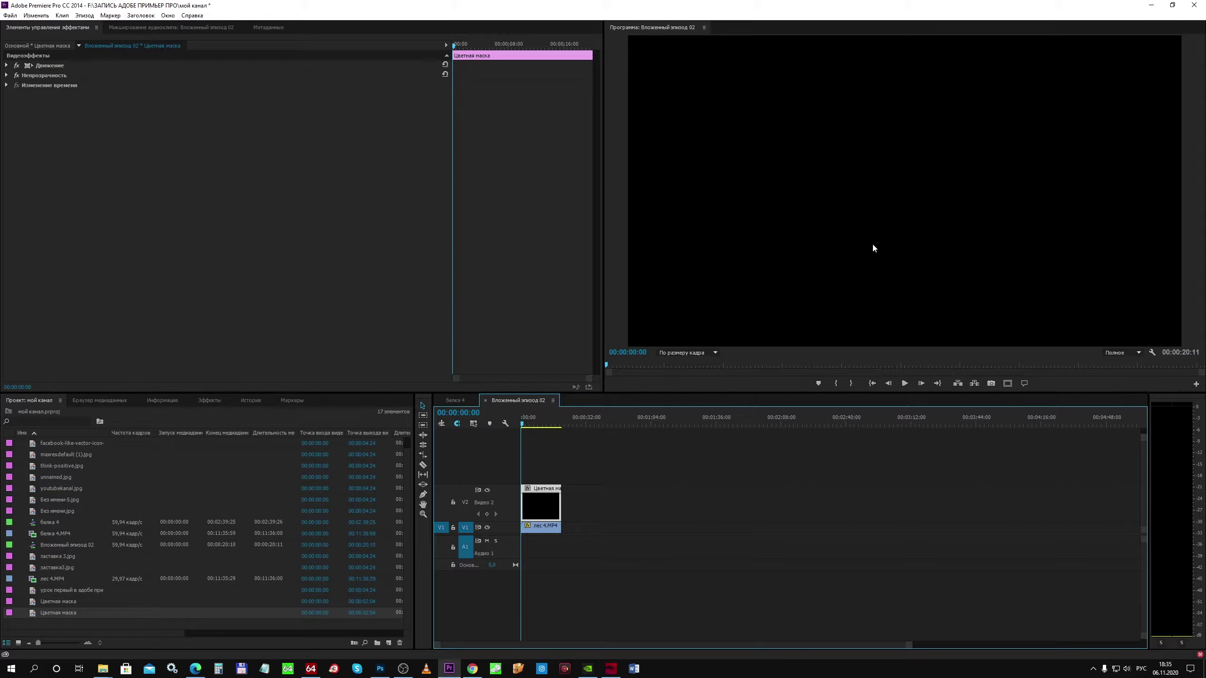
left_click(1008, 385)
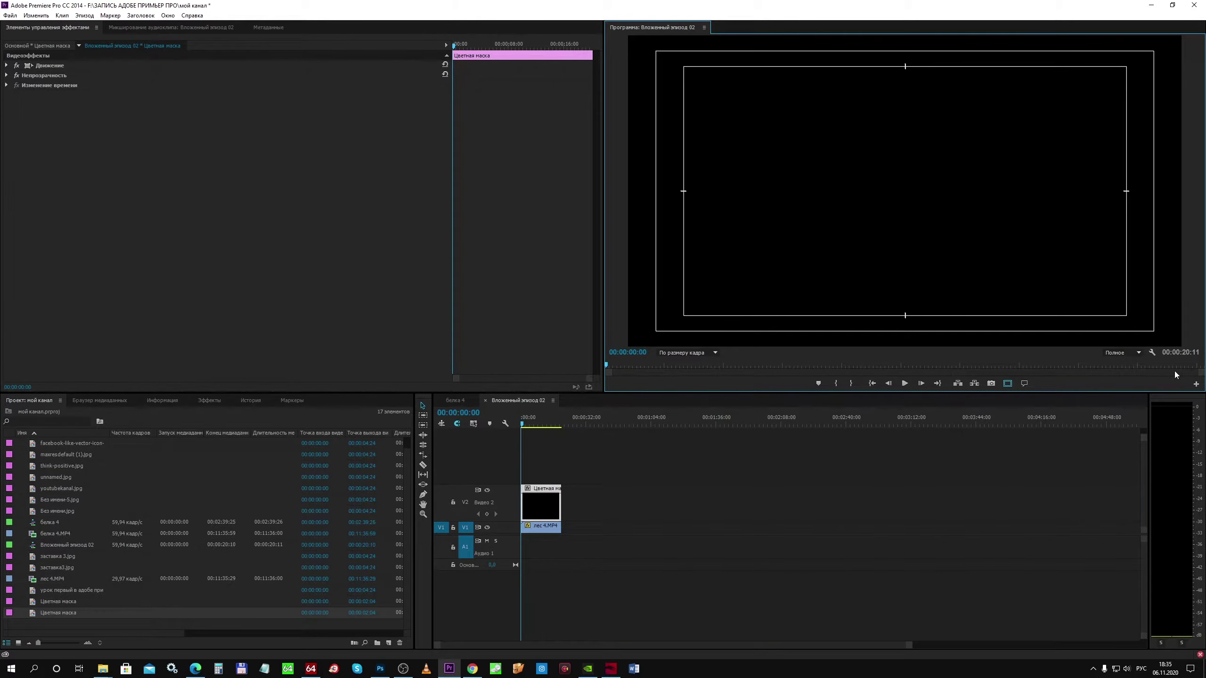
left_click(1195, 384)
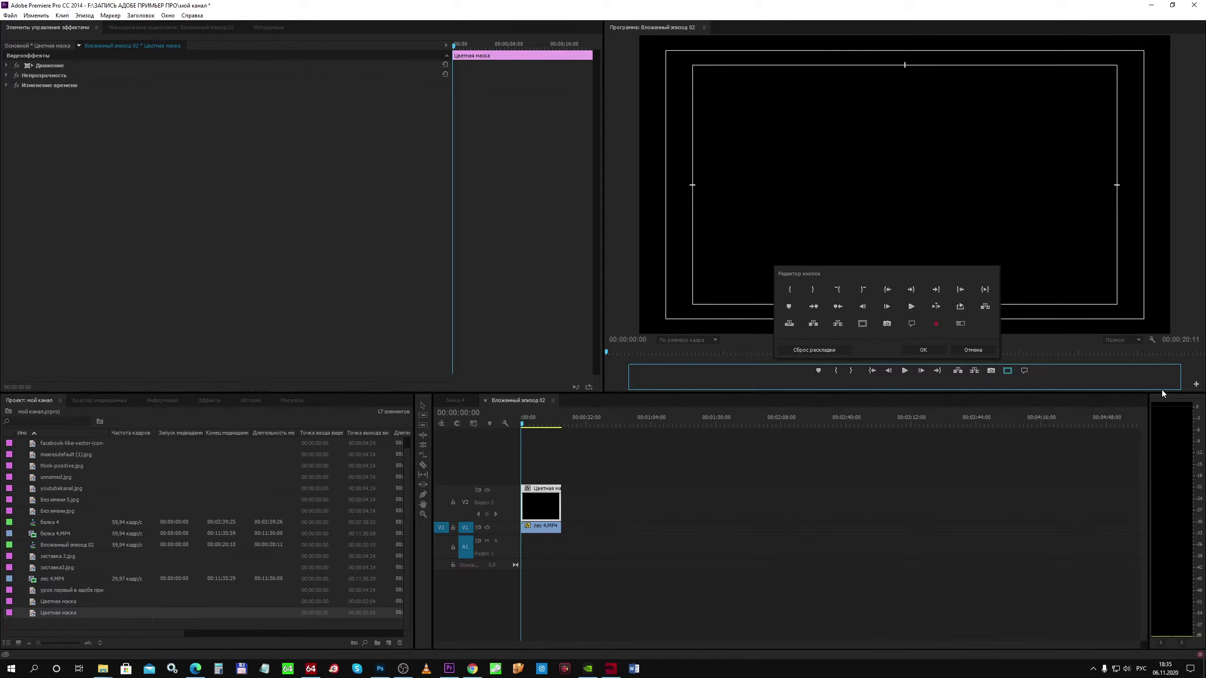
Drag the black matte up in the Program monitor until only a thin top bar remains.
key("Escape")
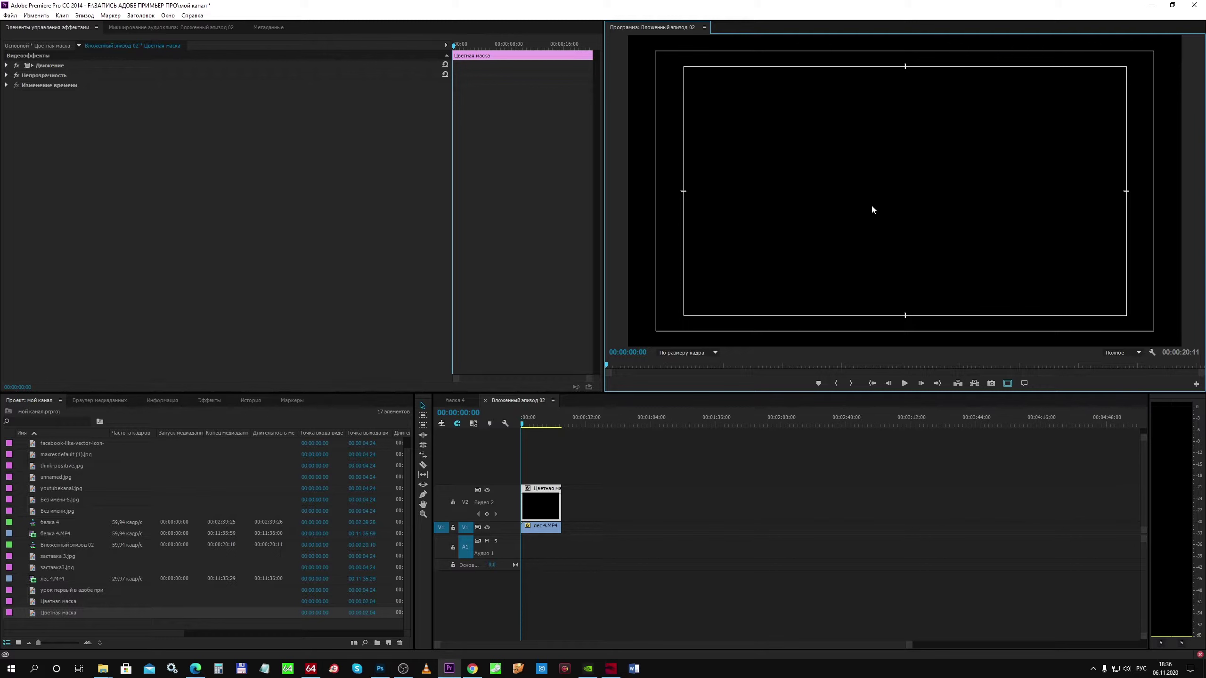
left_click(7, 65)
left_click(22, 74)
double_click(893, 192)
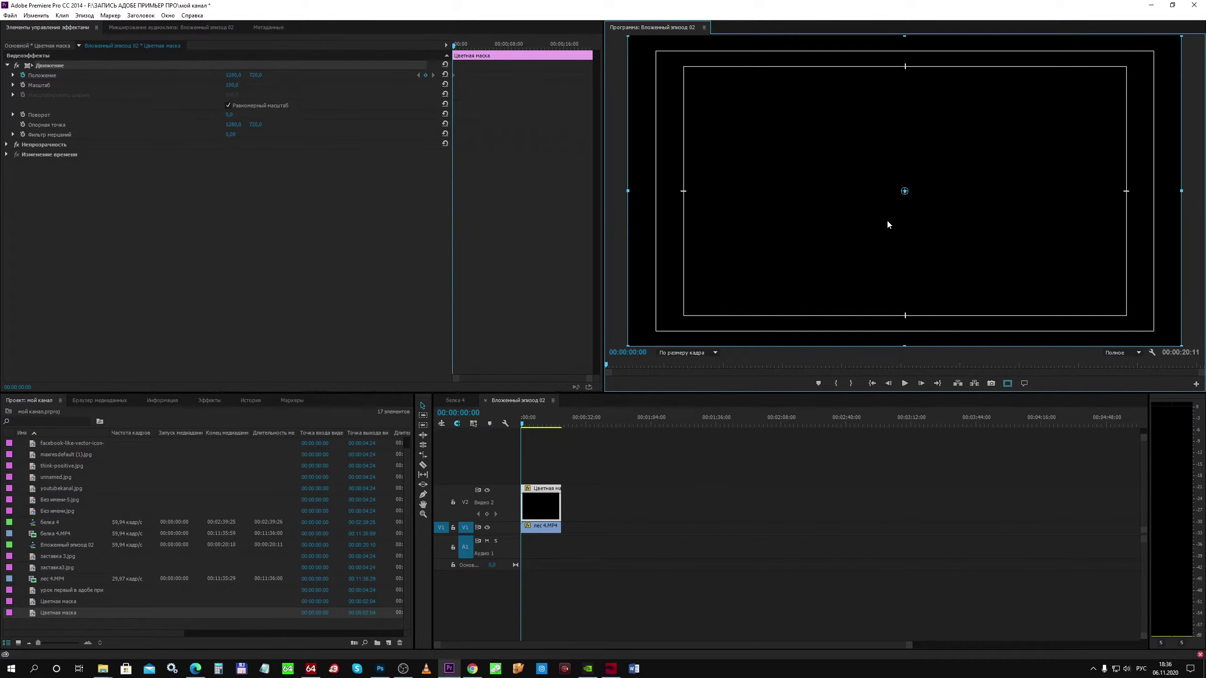
left_click_drag(886, 218, 885, 75)
left_click_drag(871, 123, 863, 51)
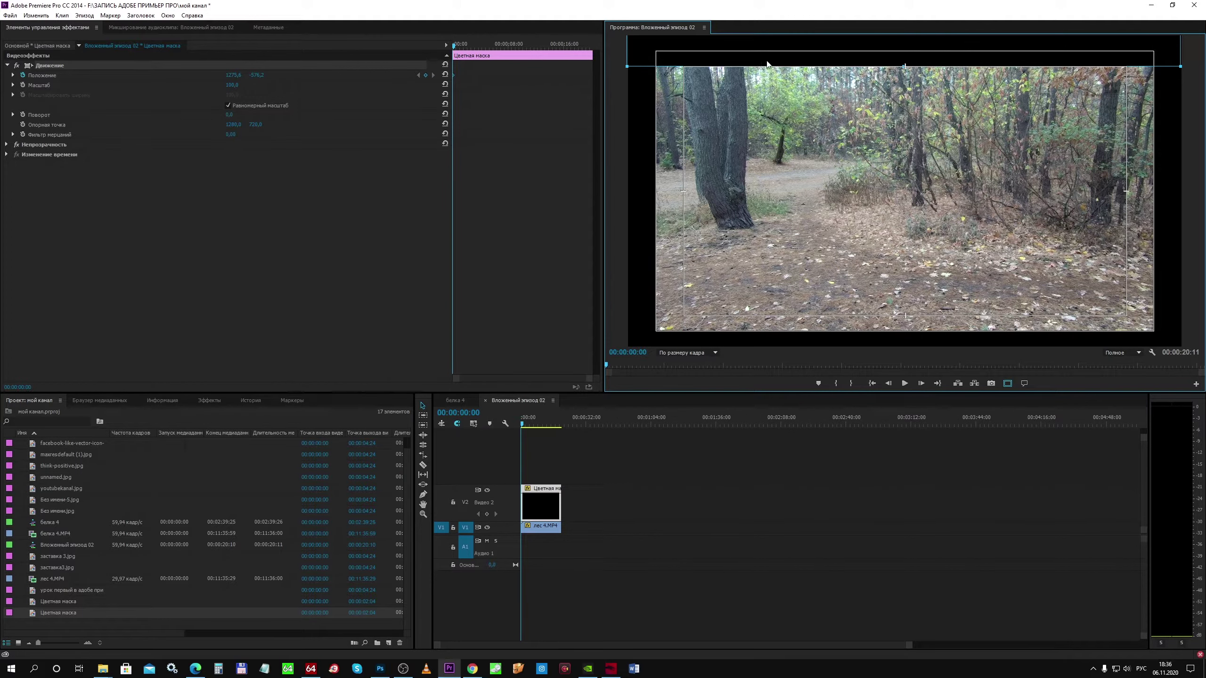
Turn off the matte's Position animation, deleting its keyframes.
left_click(24, 75)
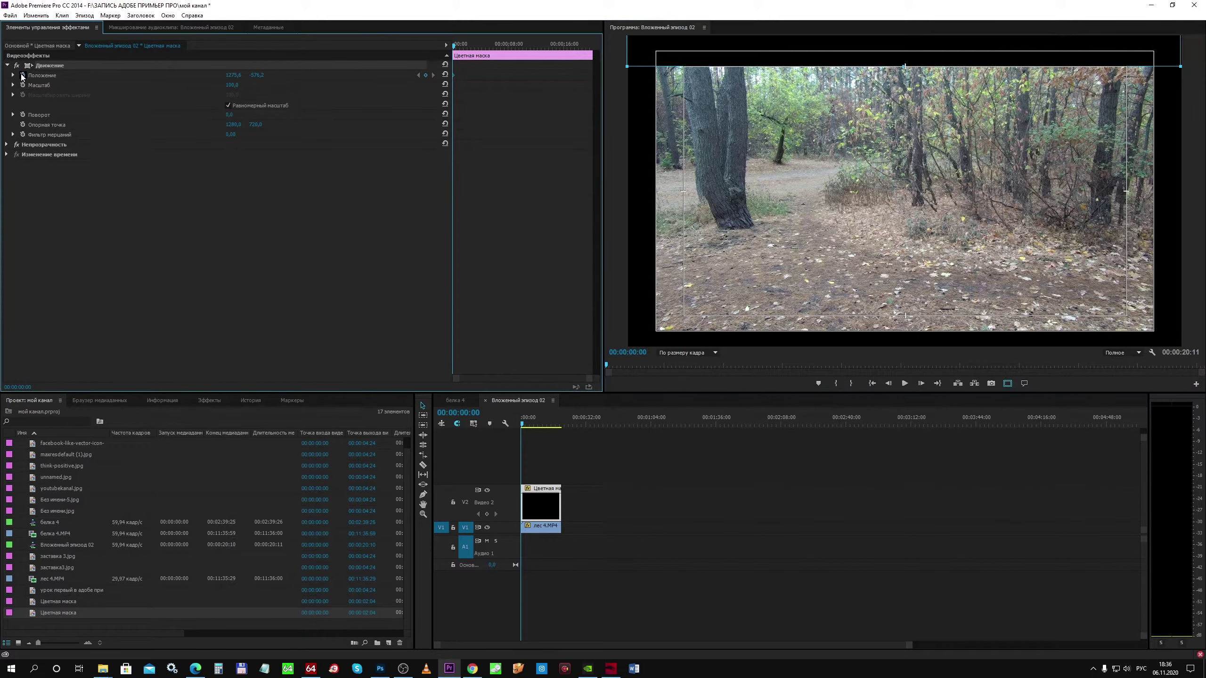
left_click(626, 346)
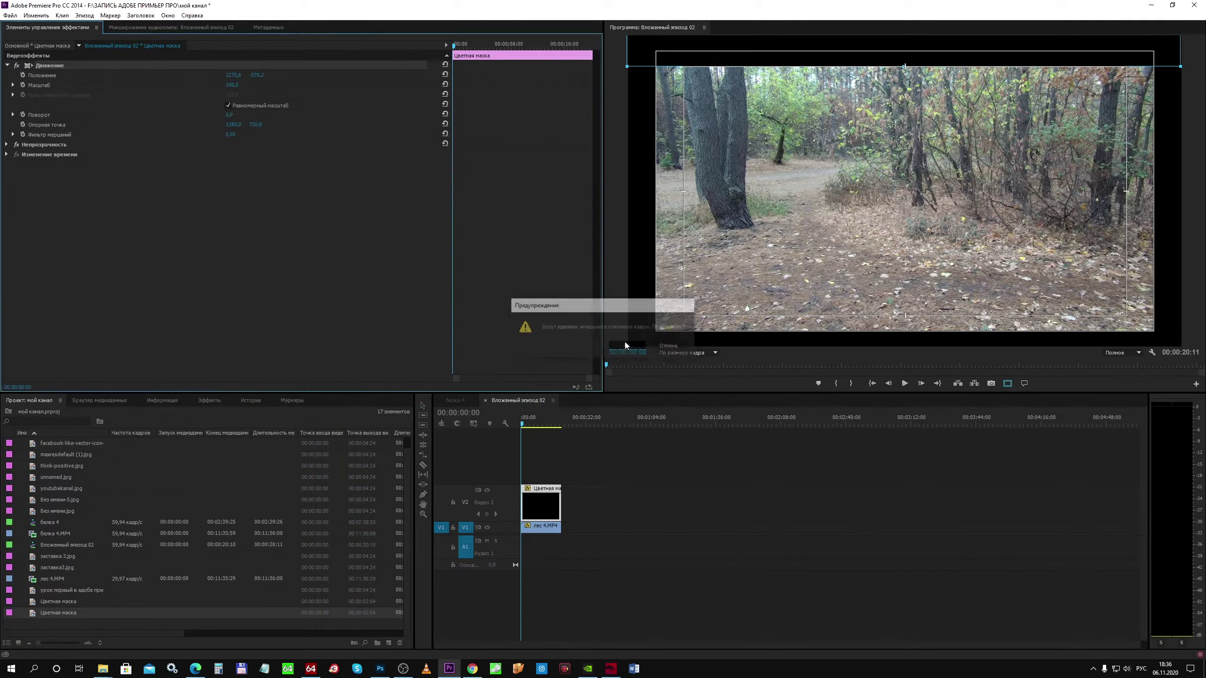
left_click(545, 510)
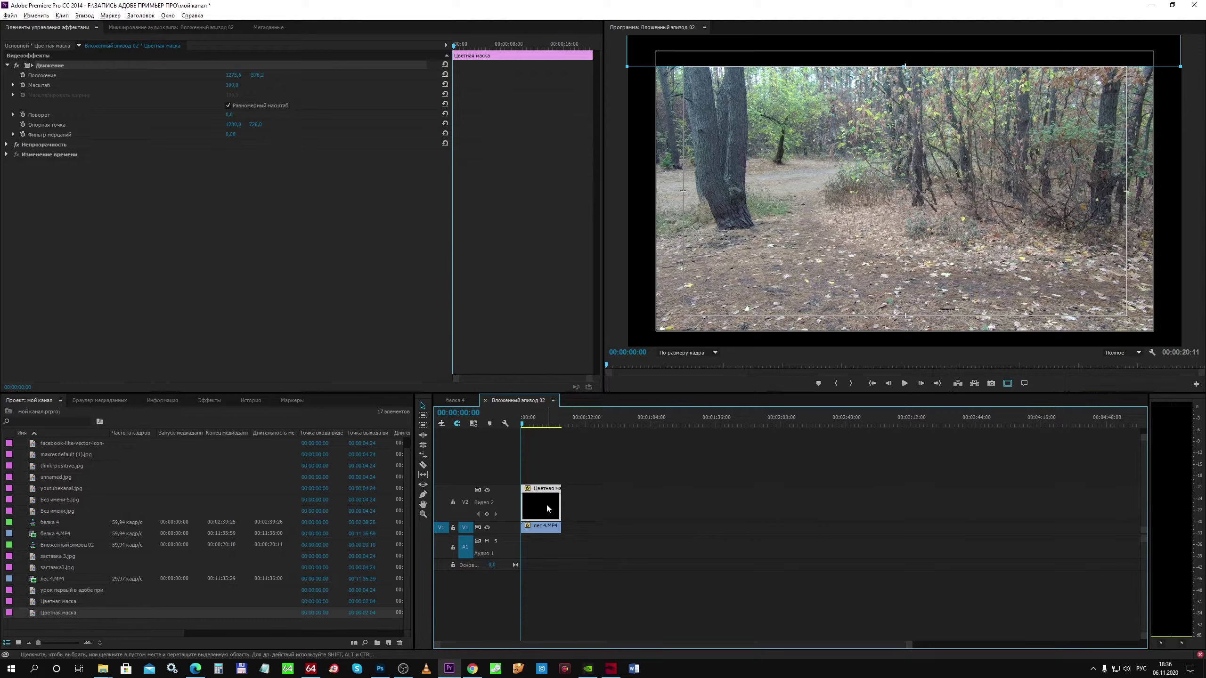
Duplicate the black matte onto a new V3 track, keeping its colour black.
left_click_drag(547, 506, 545, 474)
left_click(544, 477)
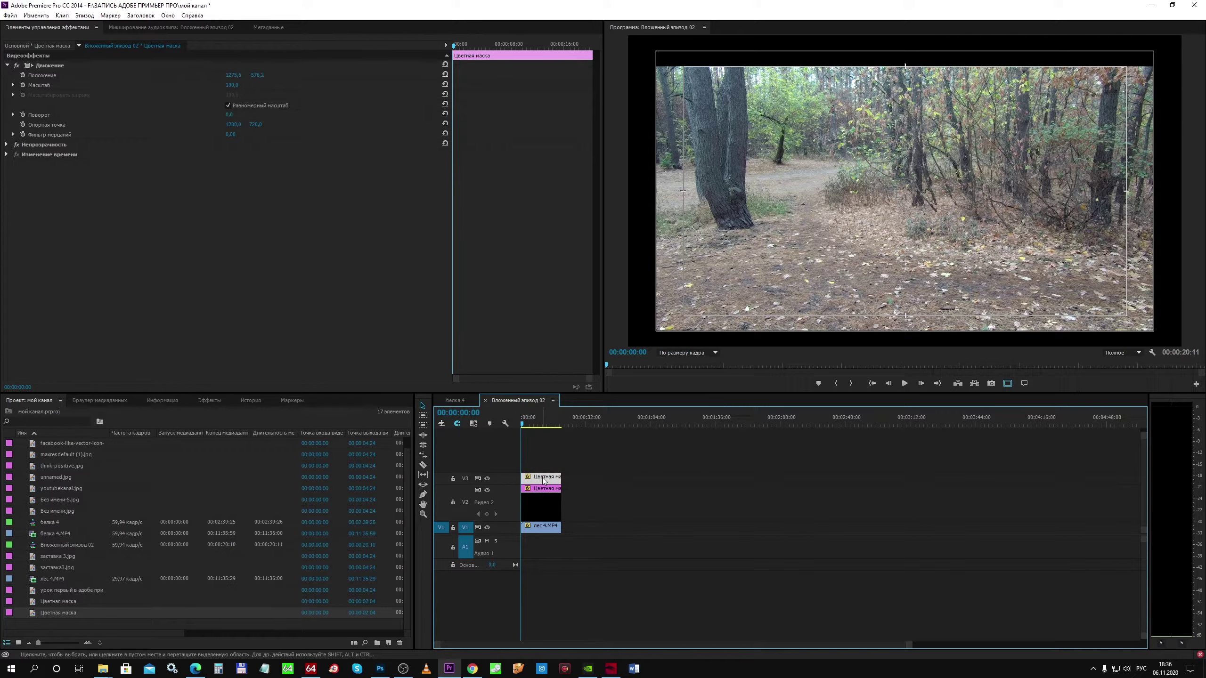
double_click(544, 478)
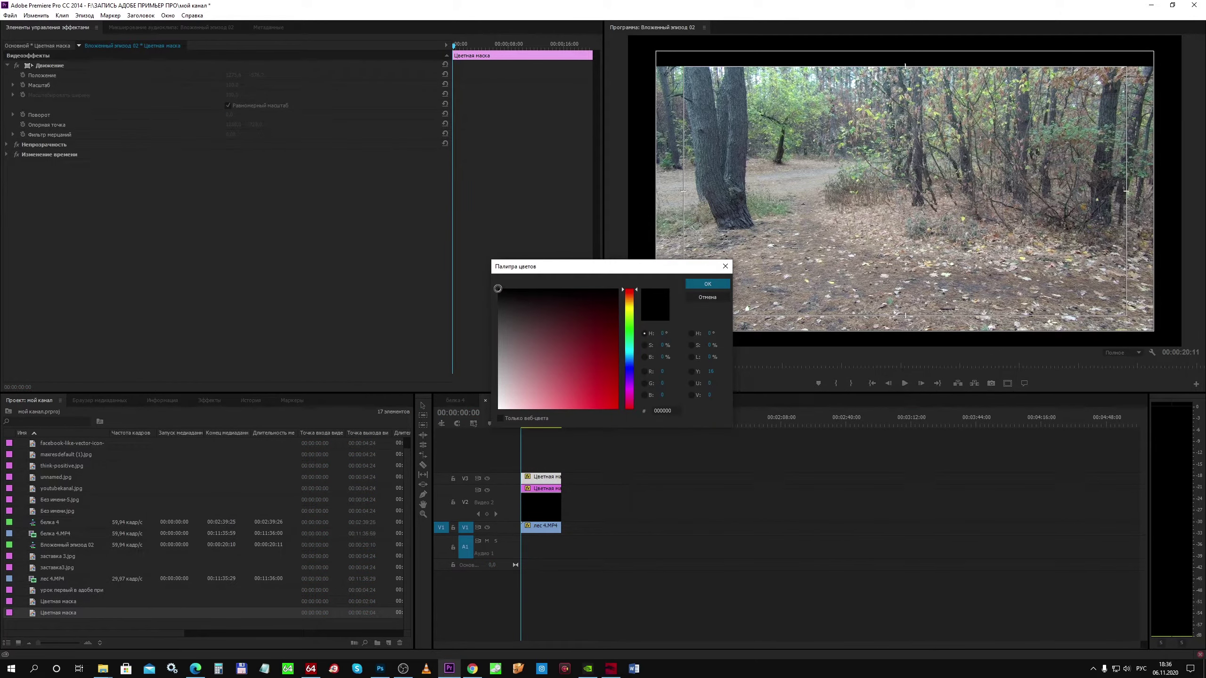
left_click(713, 285)
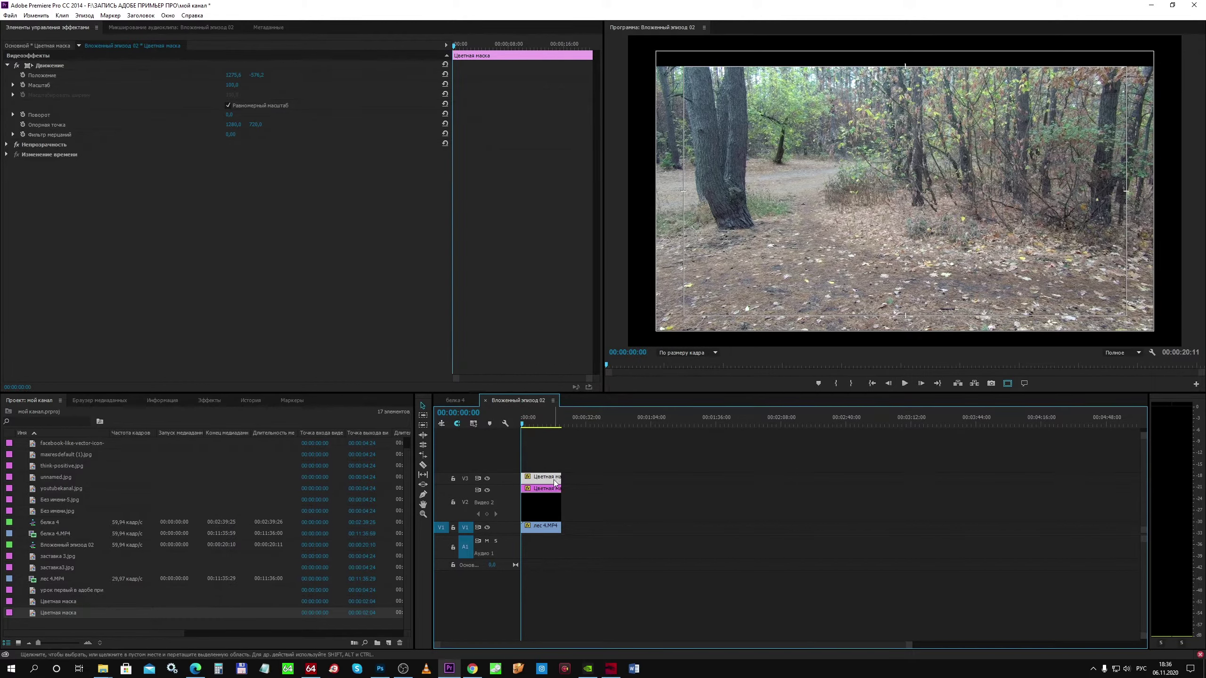
Move the copied matte to the frame bottom as a thin bar, removing its Position keyframes.
left_click(41, 66)
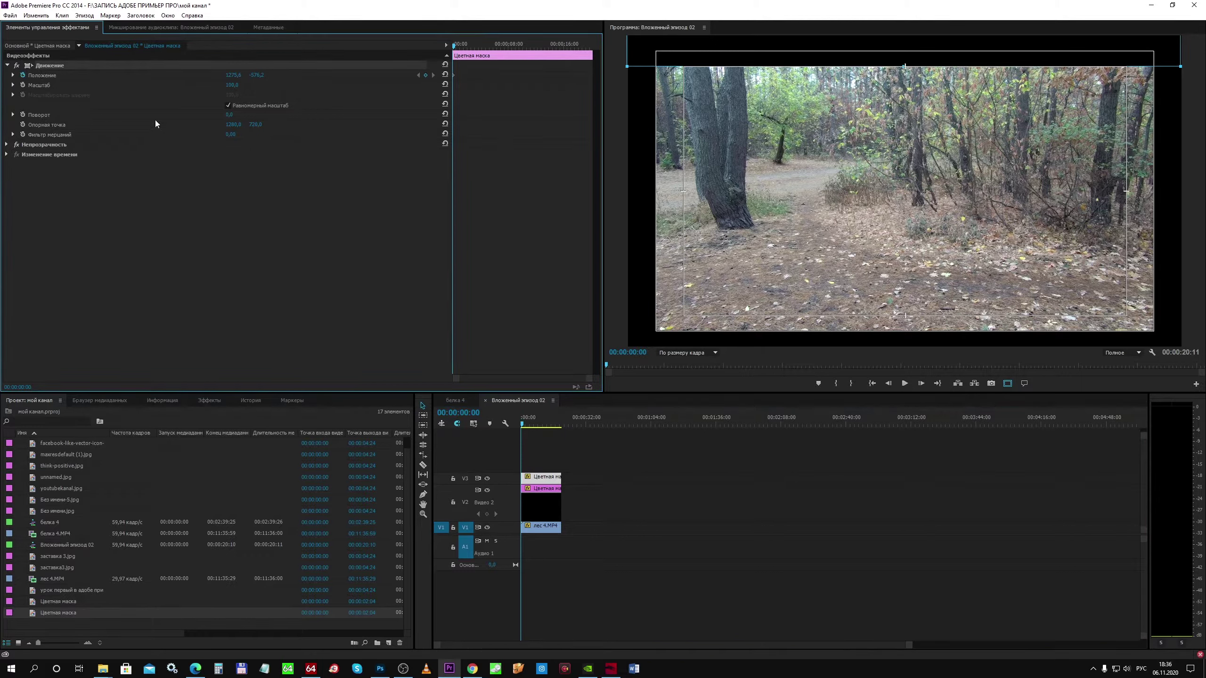
left_click_drag(836, 56, 837, 320)
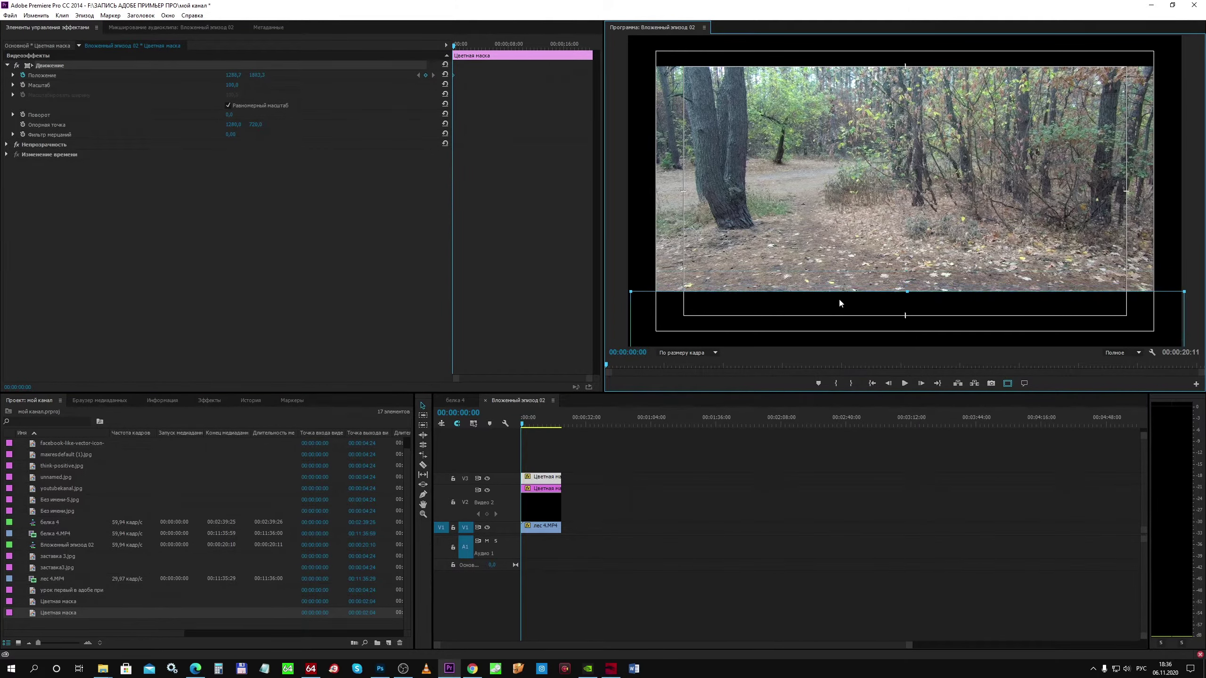
left_click_drag(837, 320, 834, 313)
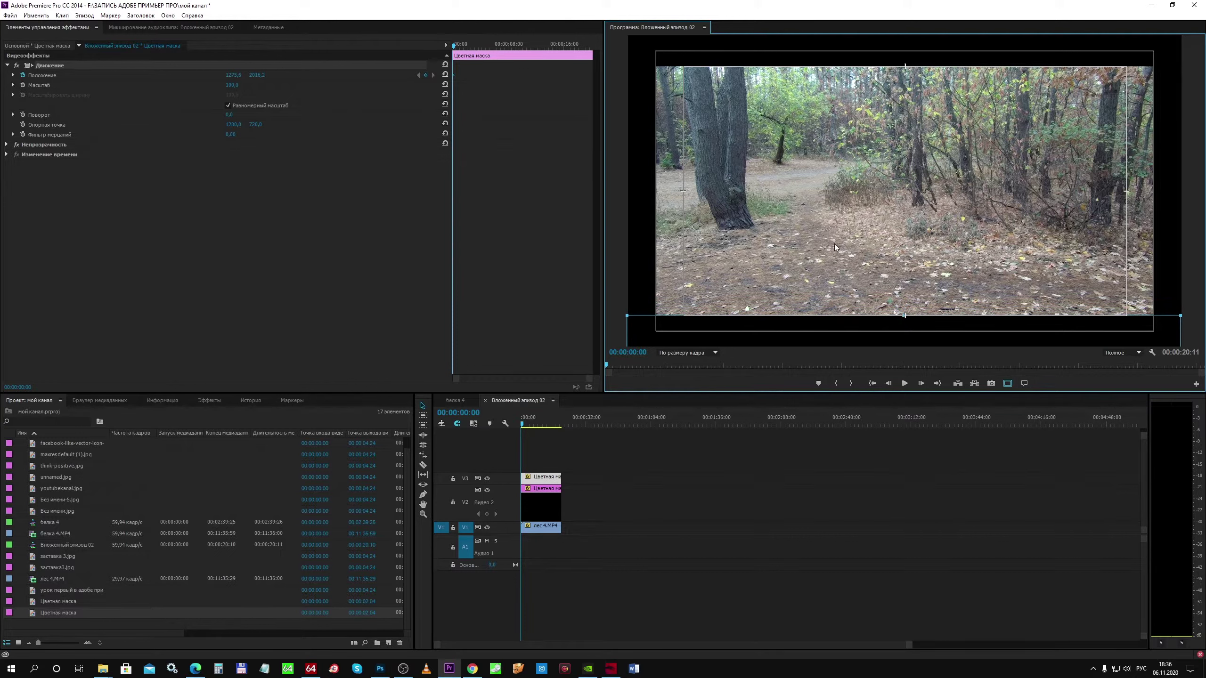
left_click(23, 75)
left_click(625, 346)
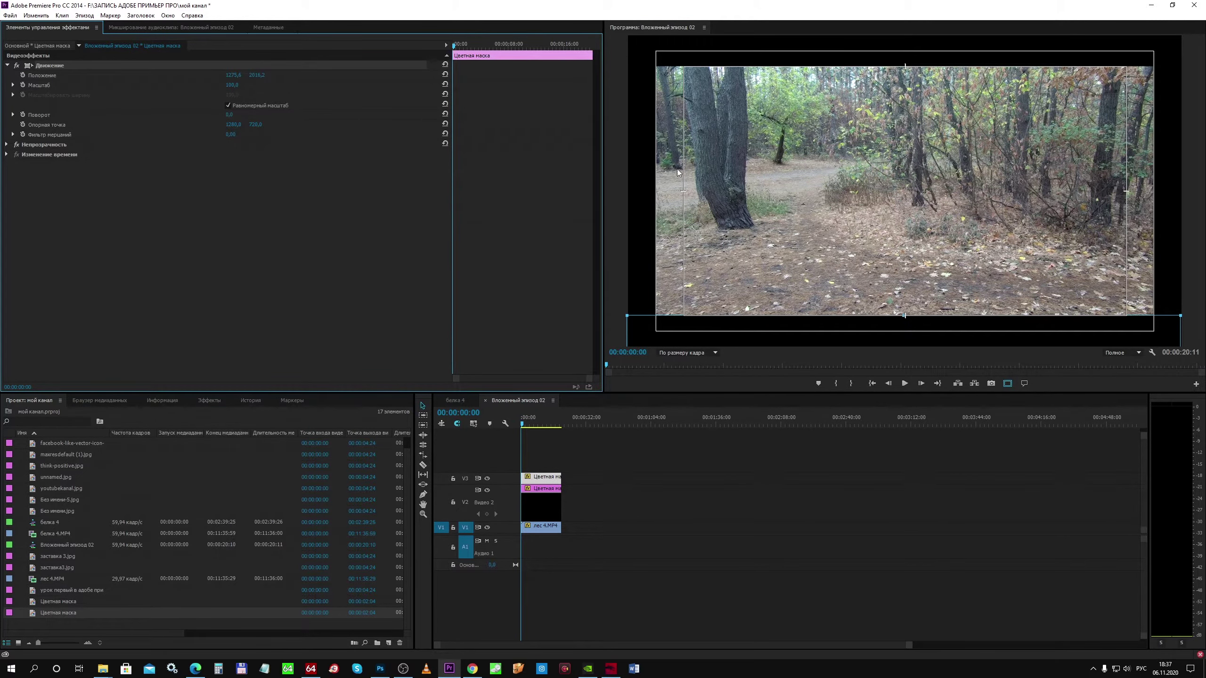
left_click(9, 66)
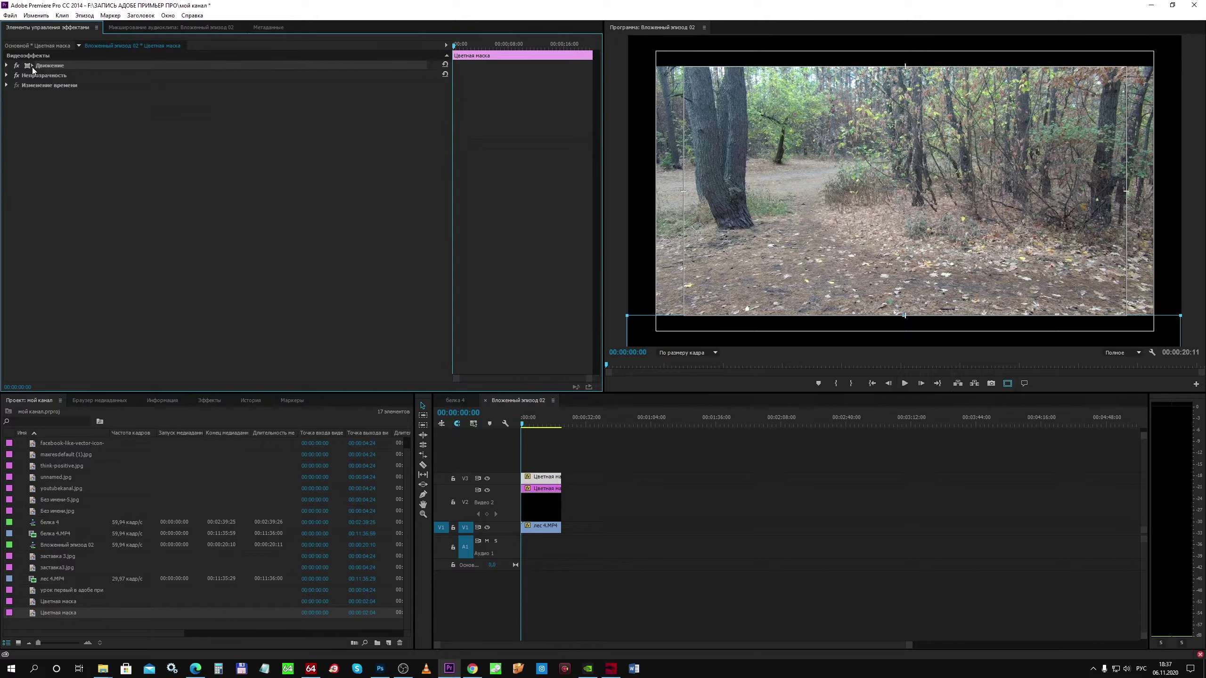
Change the Scale of лес 4.MP4 from 85 to 100 so it fills the width between the bars.
left_click(543, 516)
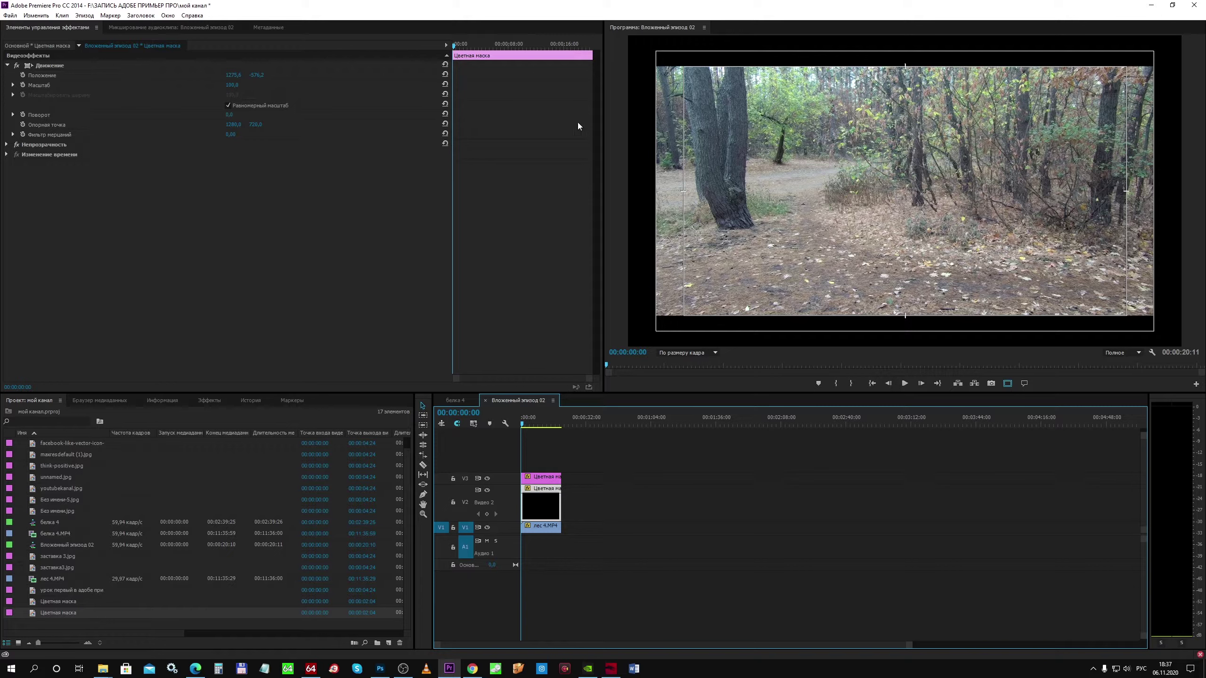
left_click(776, 144)
double_click(543, 529)
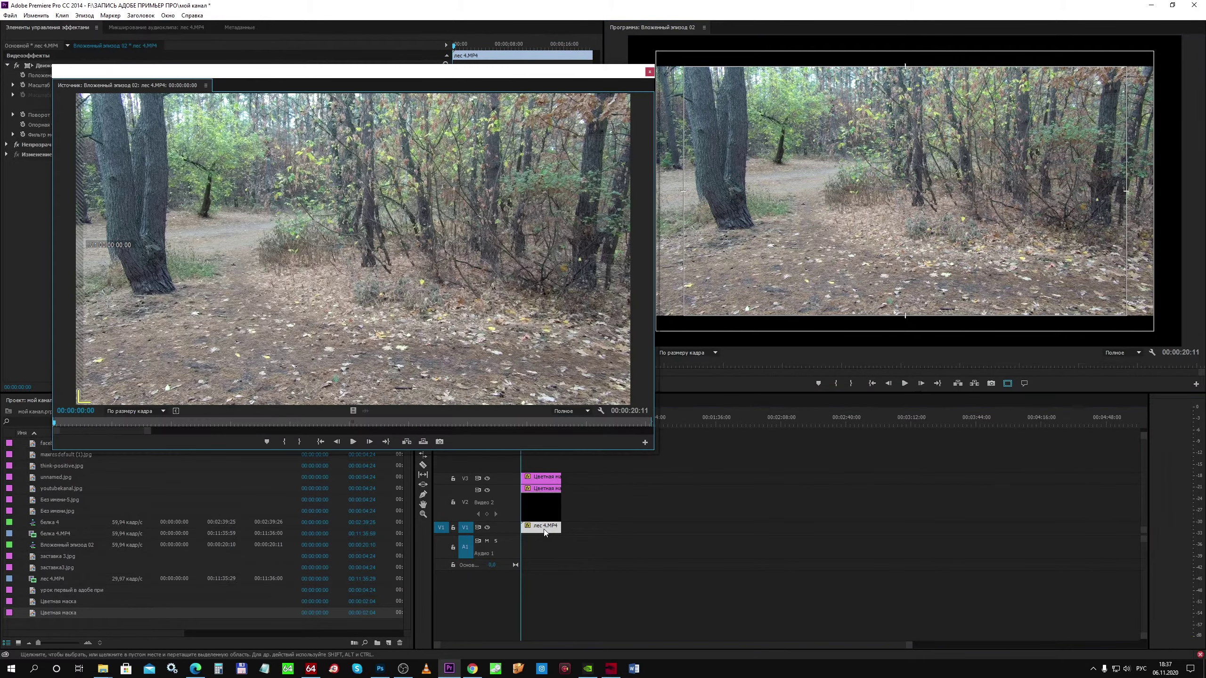
left_click(649, 72)
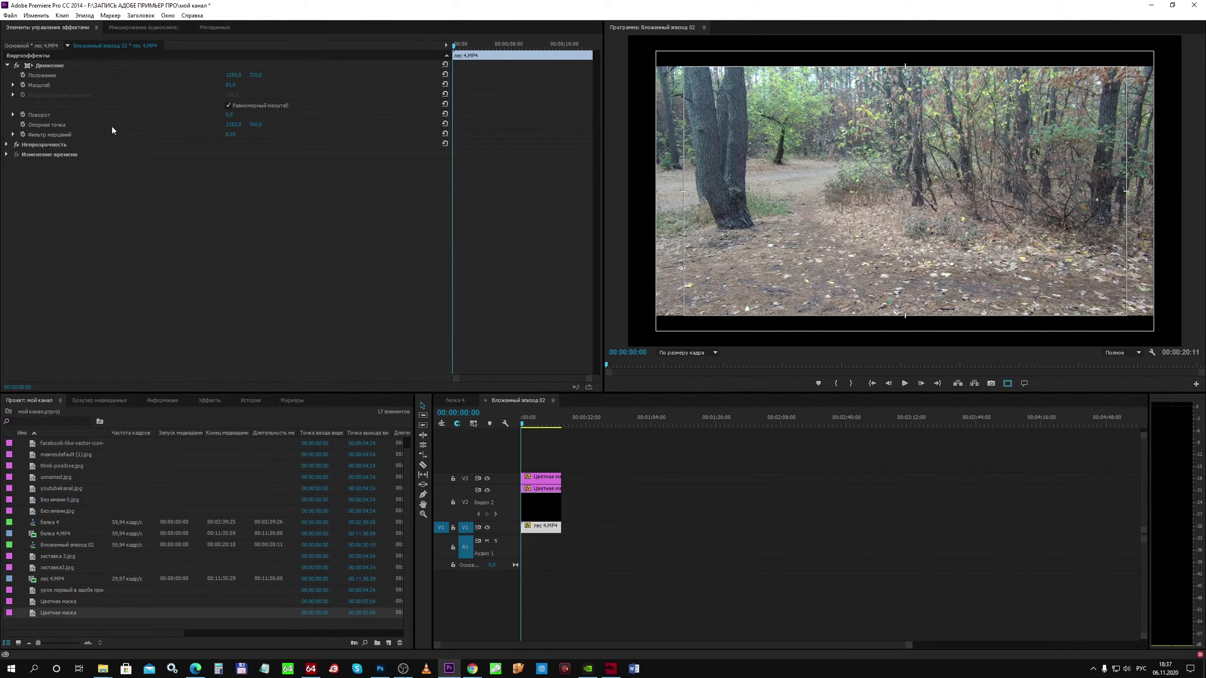
left_click(237, 83)
type("100")
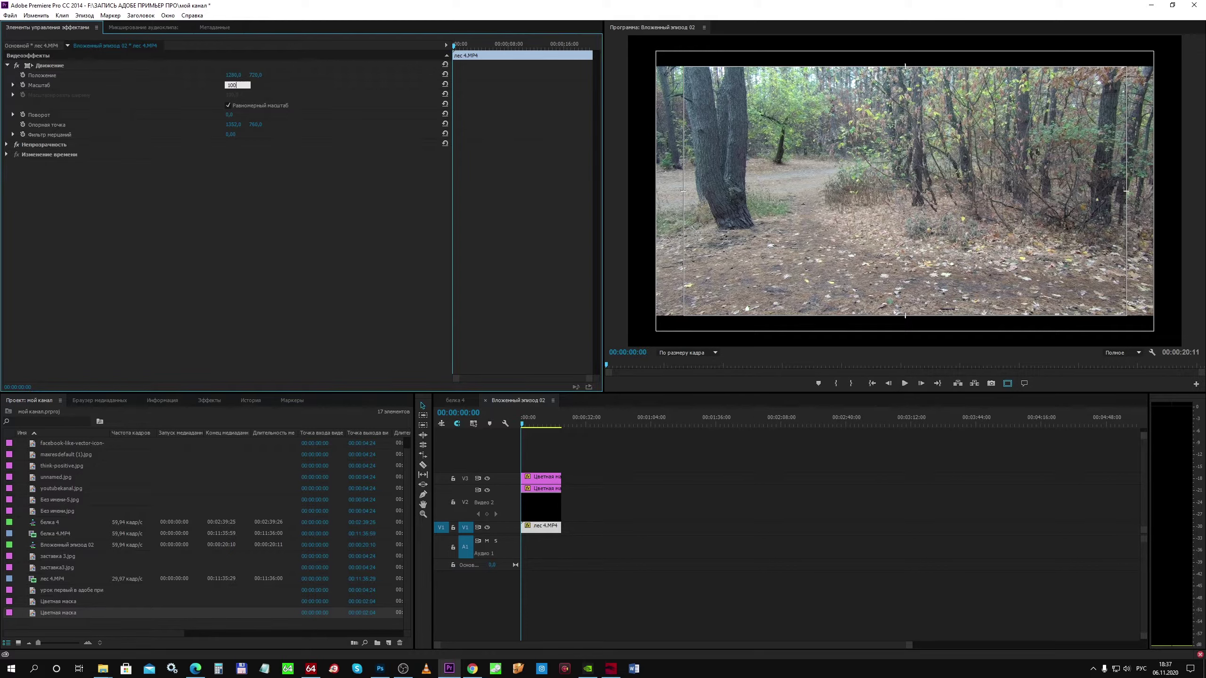
key("Return")
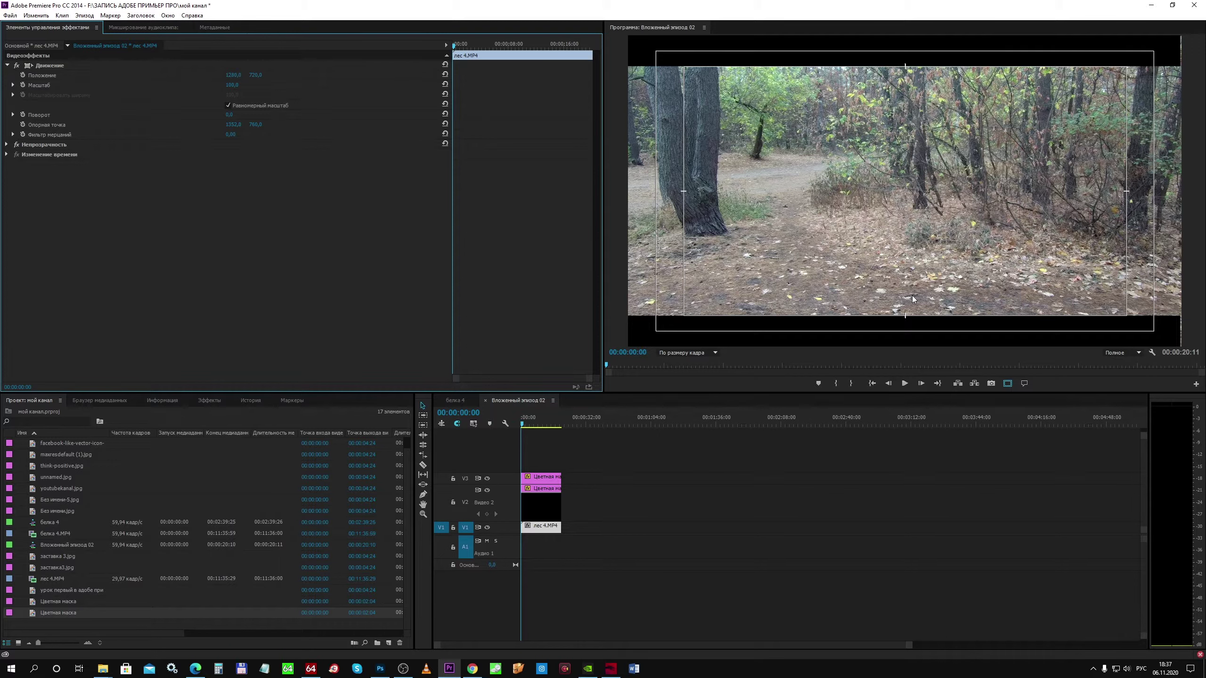
left_click(545, 509)
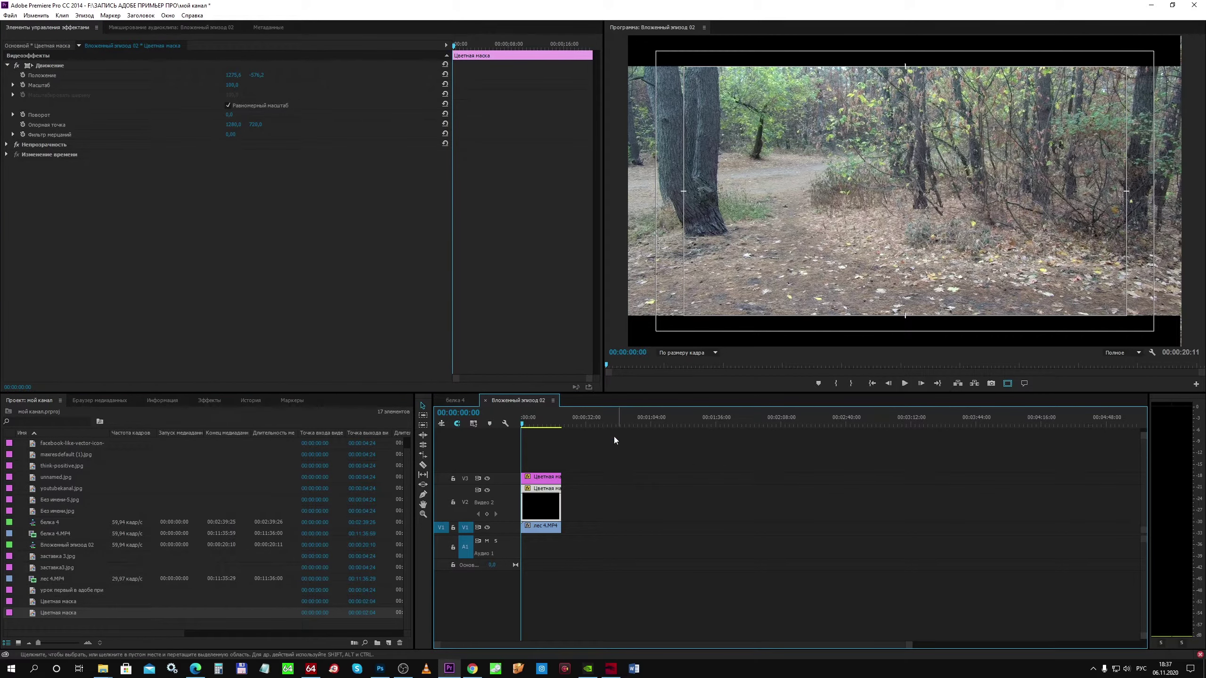
Confirm the colour matte stays black in its colour settings.
double_click(545, 510)
left_click(708, 283)
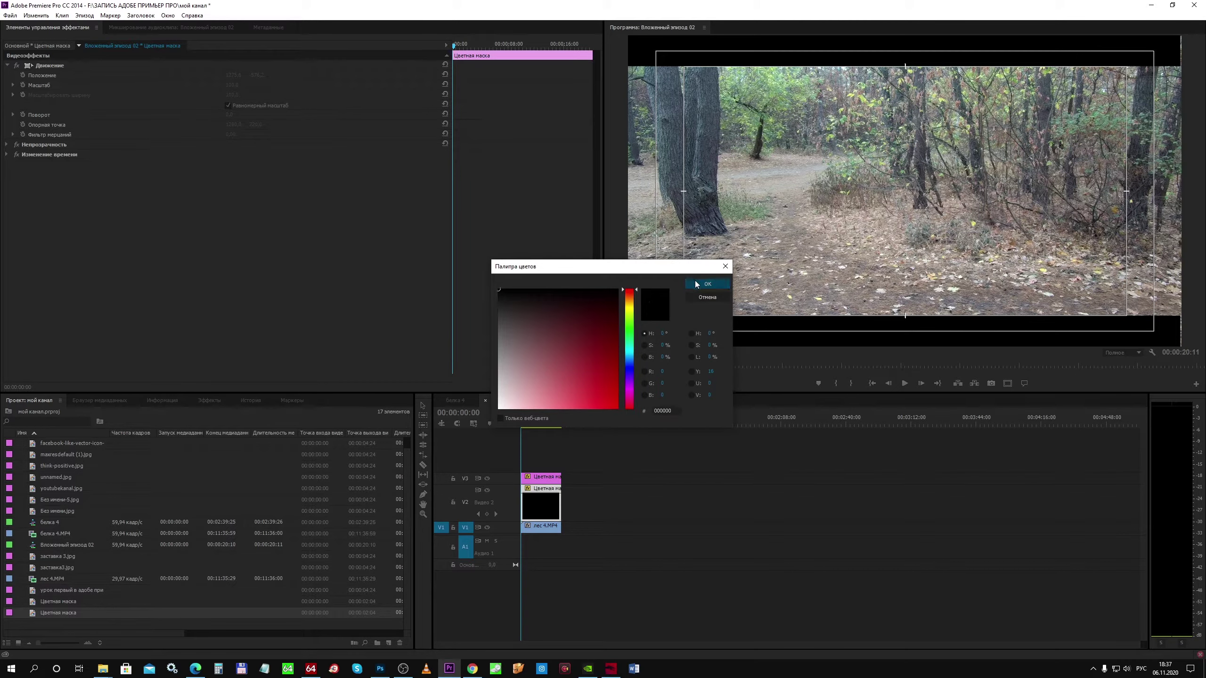
left_click(877, 345)
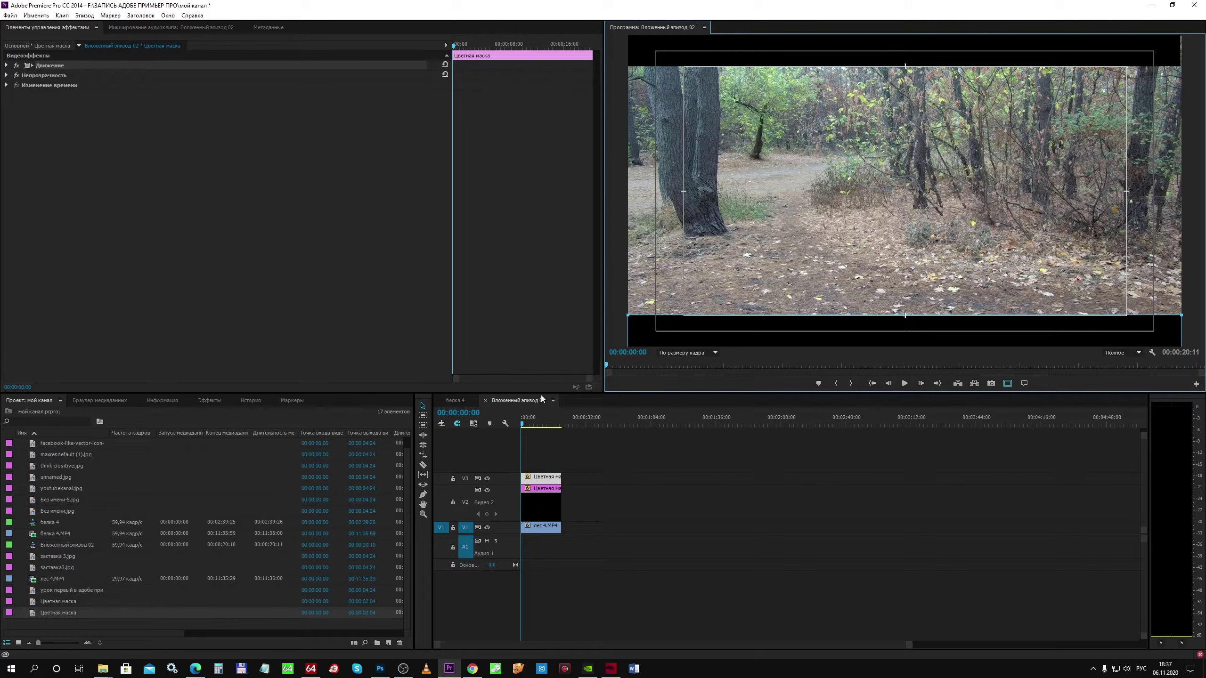
left_click(552, 527)
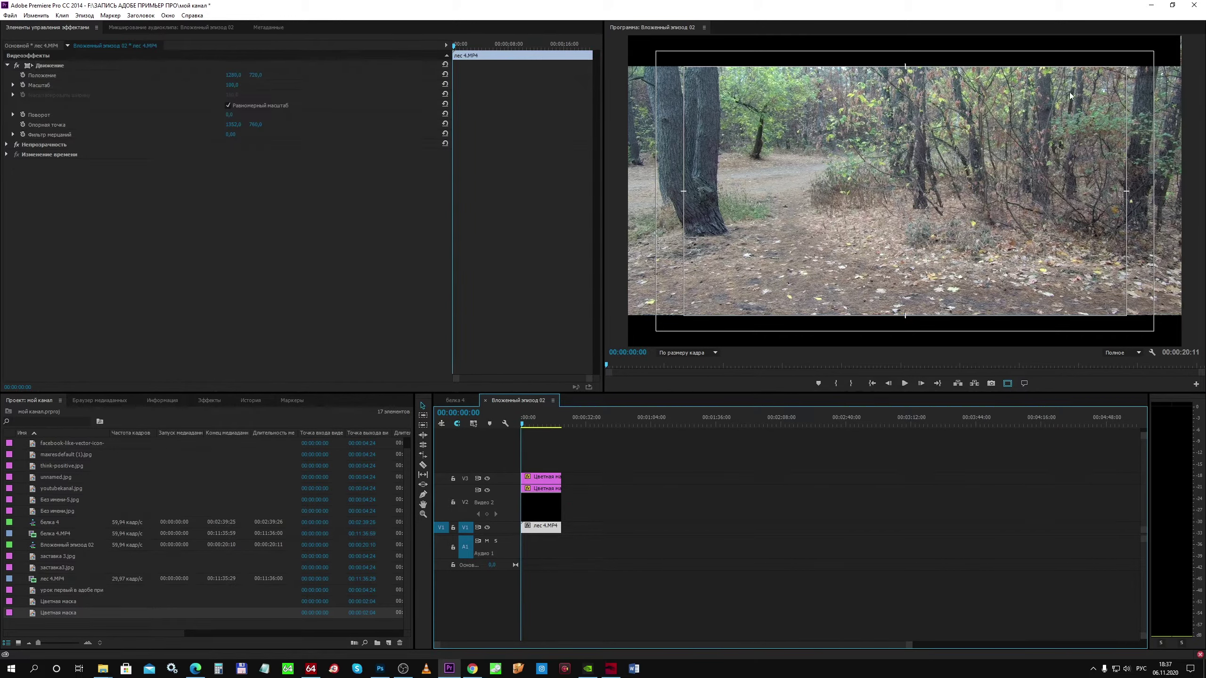
Nudge the top black matte into place and check it against the safe-margin guides.
left_click(952, 63)
left_click_drag(958, 64, 960, 65)
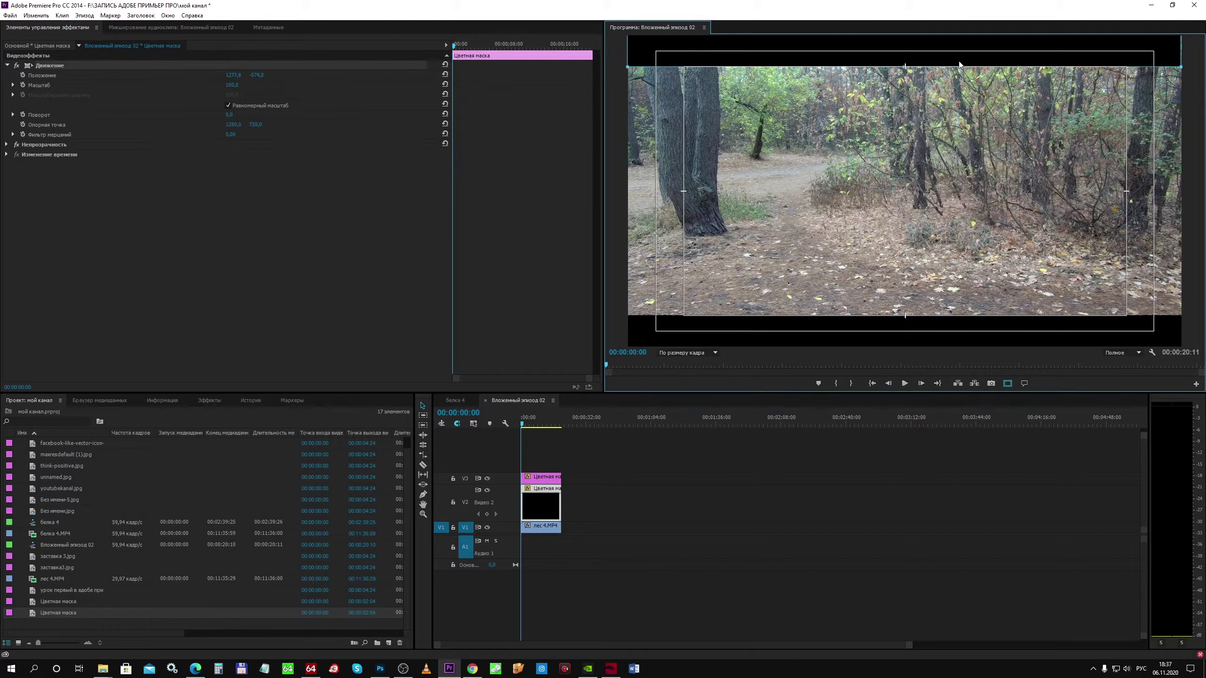
left_click_drag(960, 65, 959, 64)
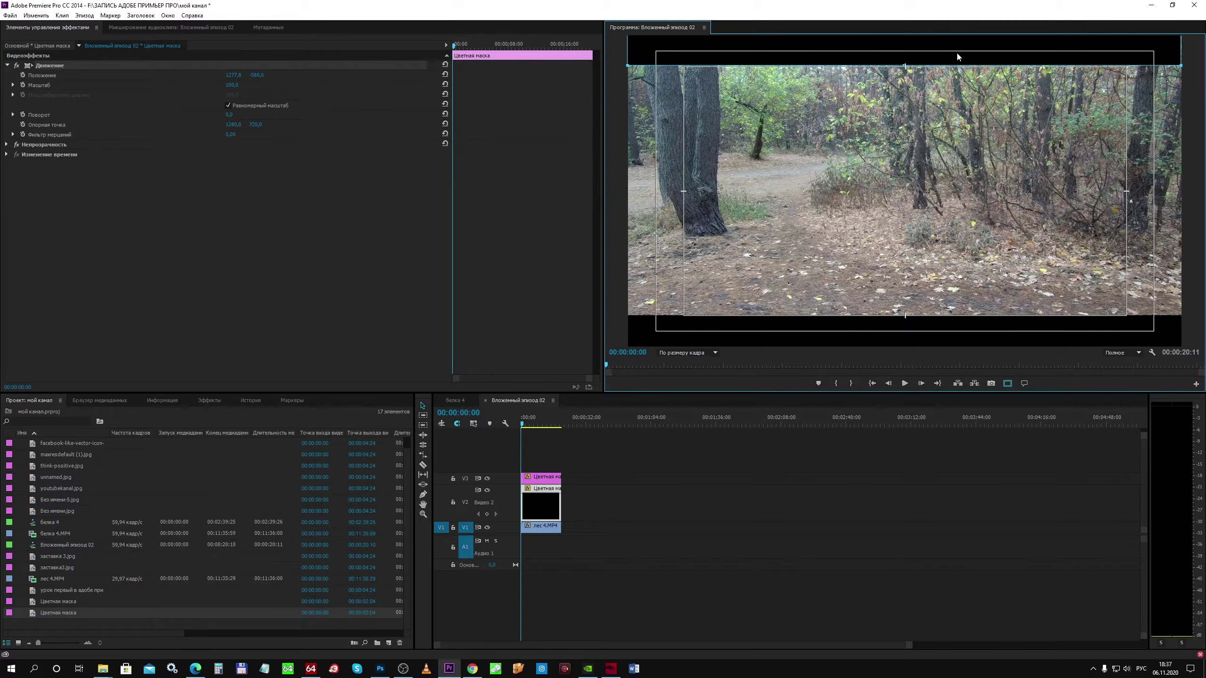
left_click_drag(957, 57, 959, 56)
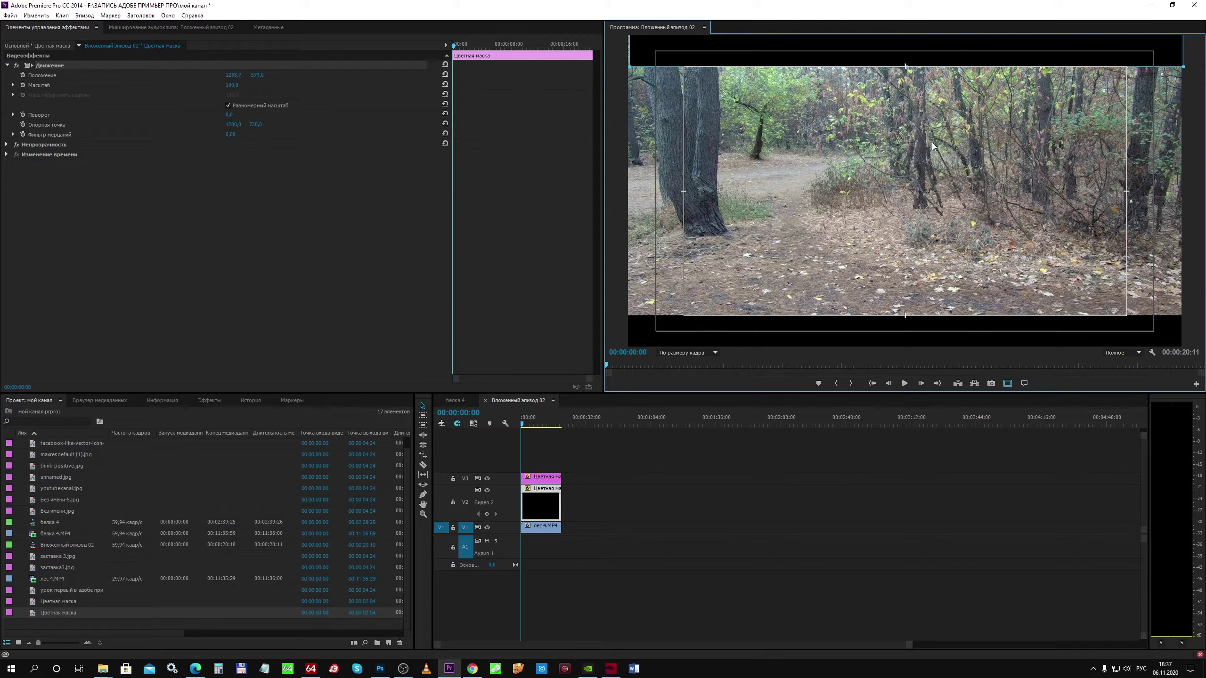
left_click_drag(885, 58, 884, 57)
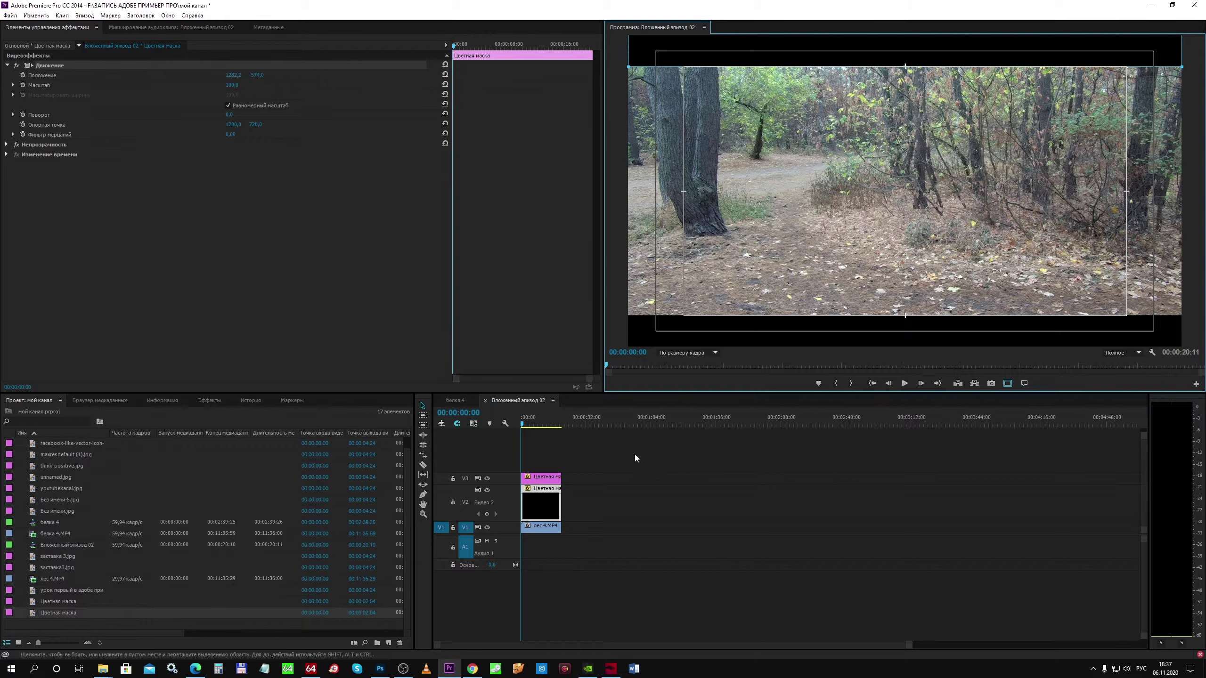
left_click(551, 529)
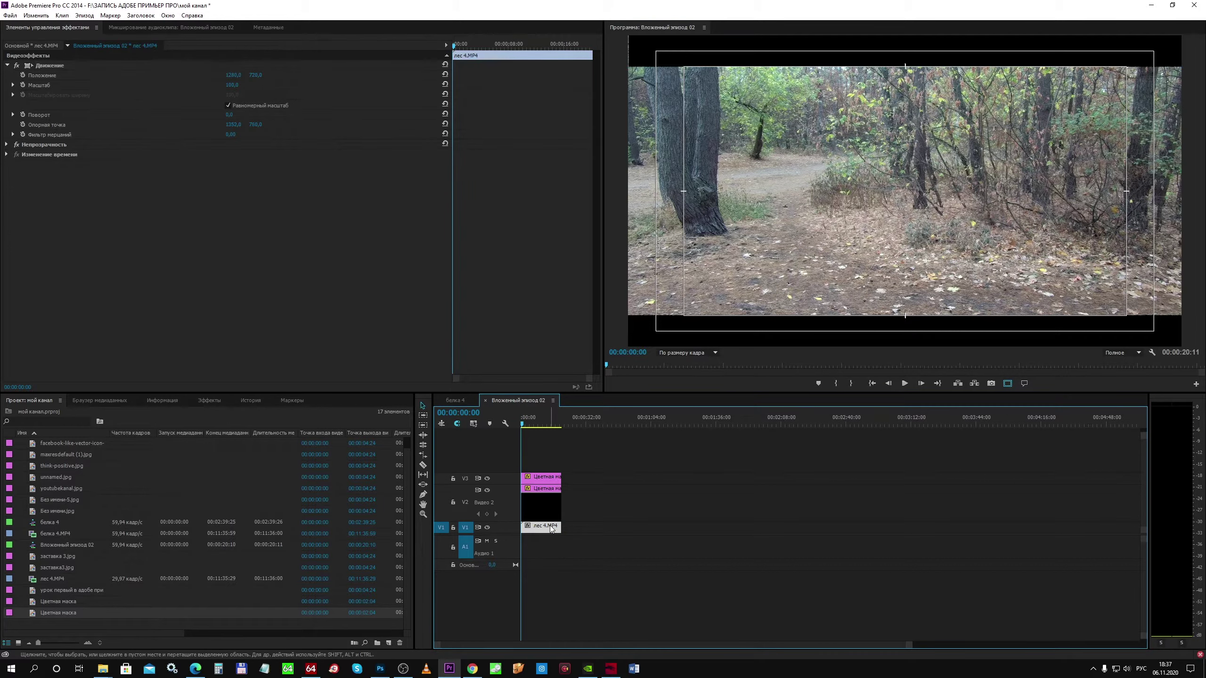
left_click(1007, 384)
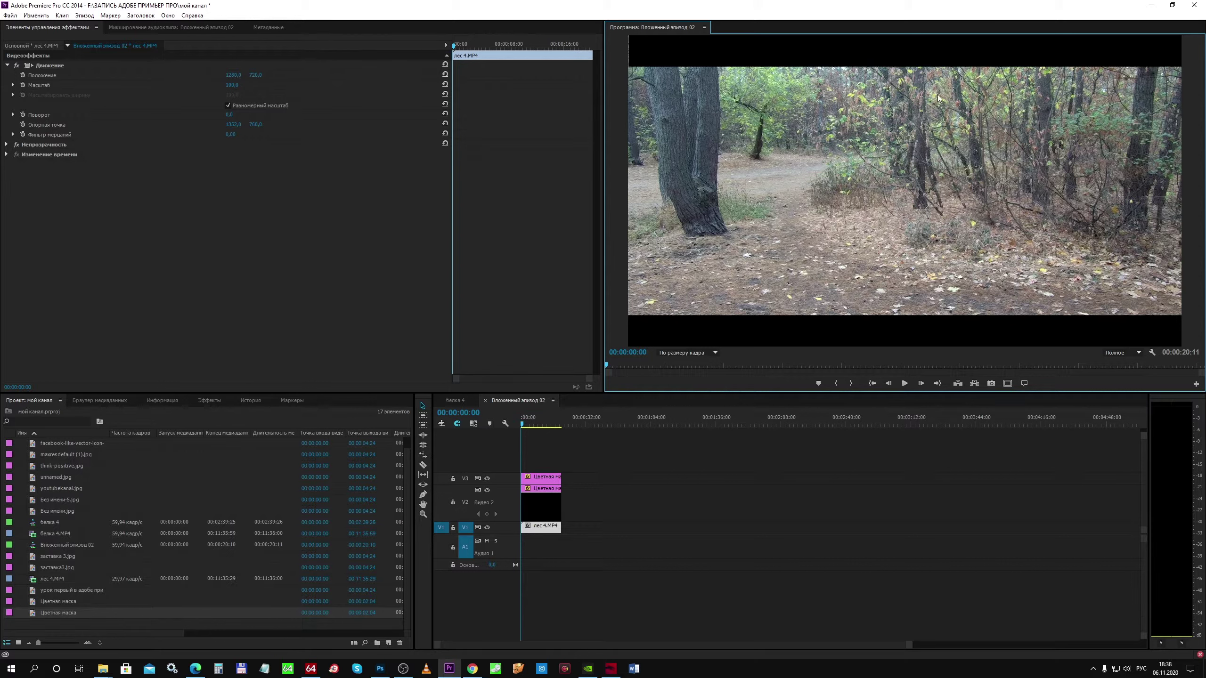
left_click(1007, 383)
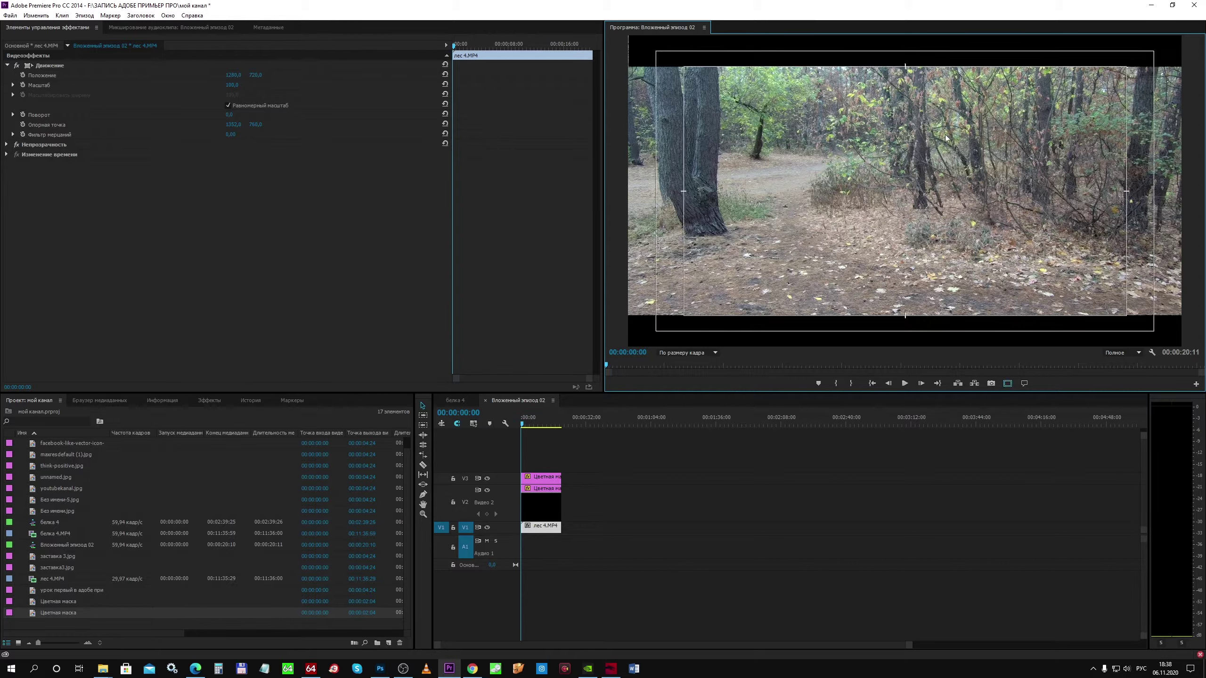
Re-centre the top matte, enlarge it to 100.6, raise it, then hide the safe margins.
left_click(858, 71)
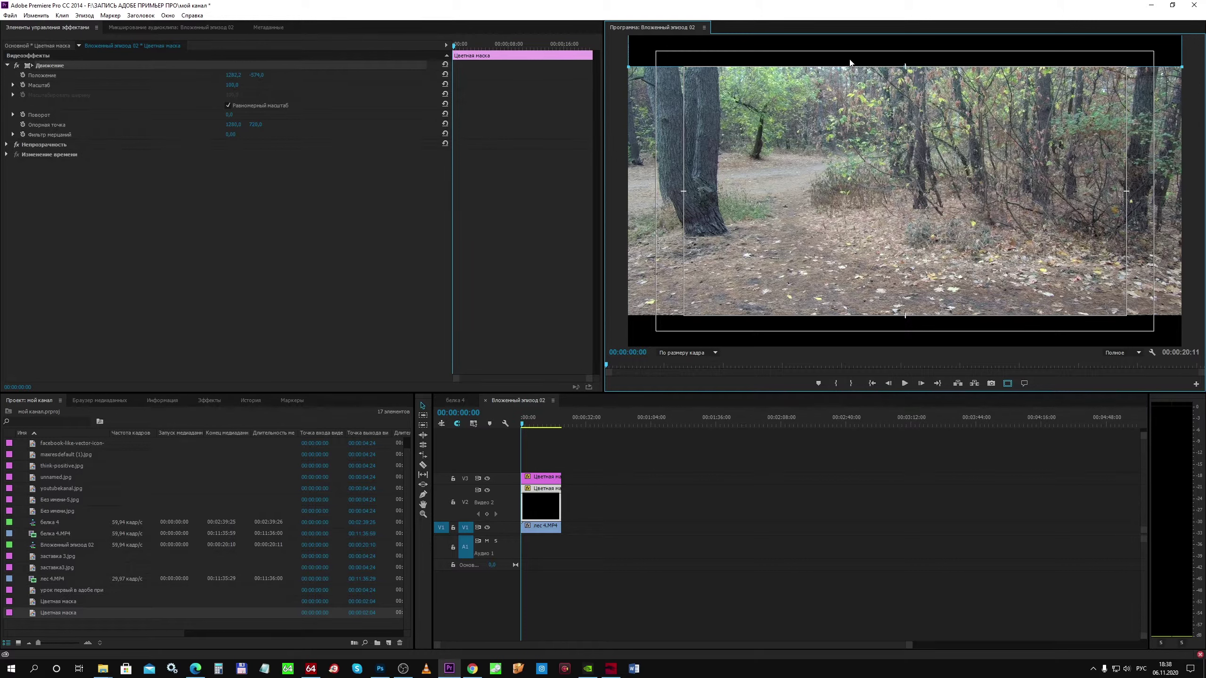
left_click_drag(848, 63, 851, 64)
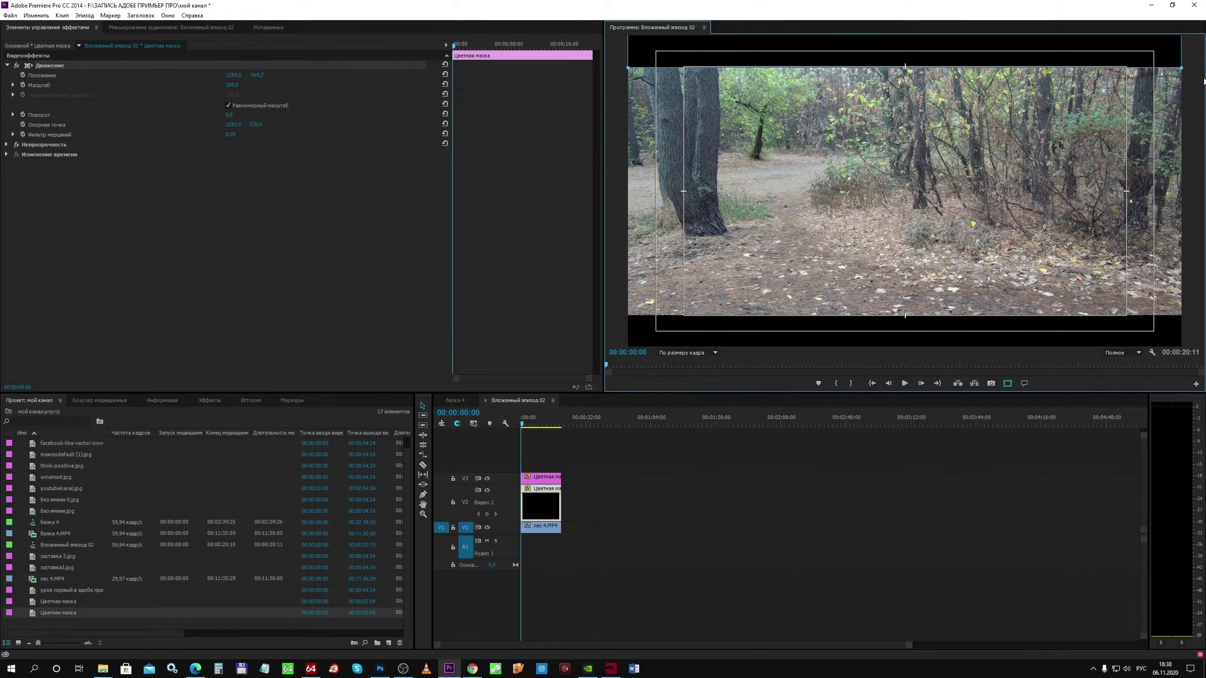
left_click_drag(1184, 69, 1186, 70)
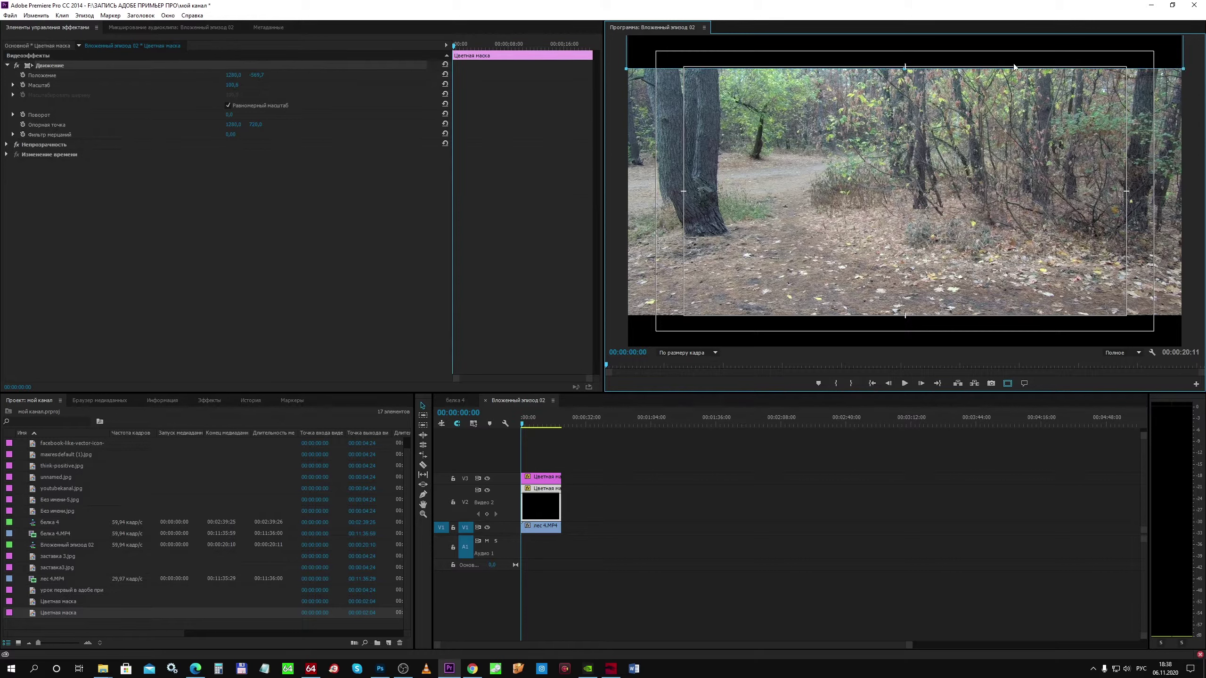
left_click_drag(958, 62, 959, 60)
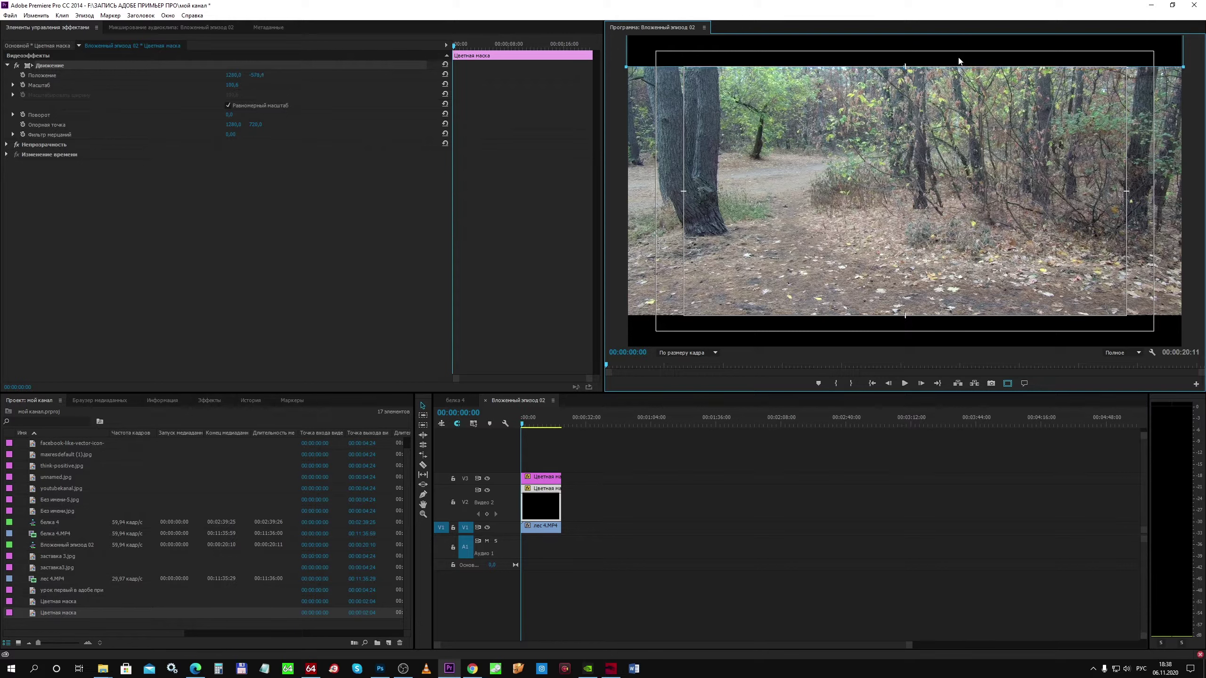
left_click(552, 530)
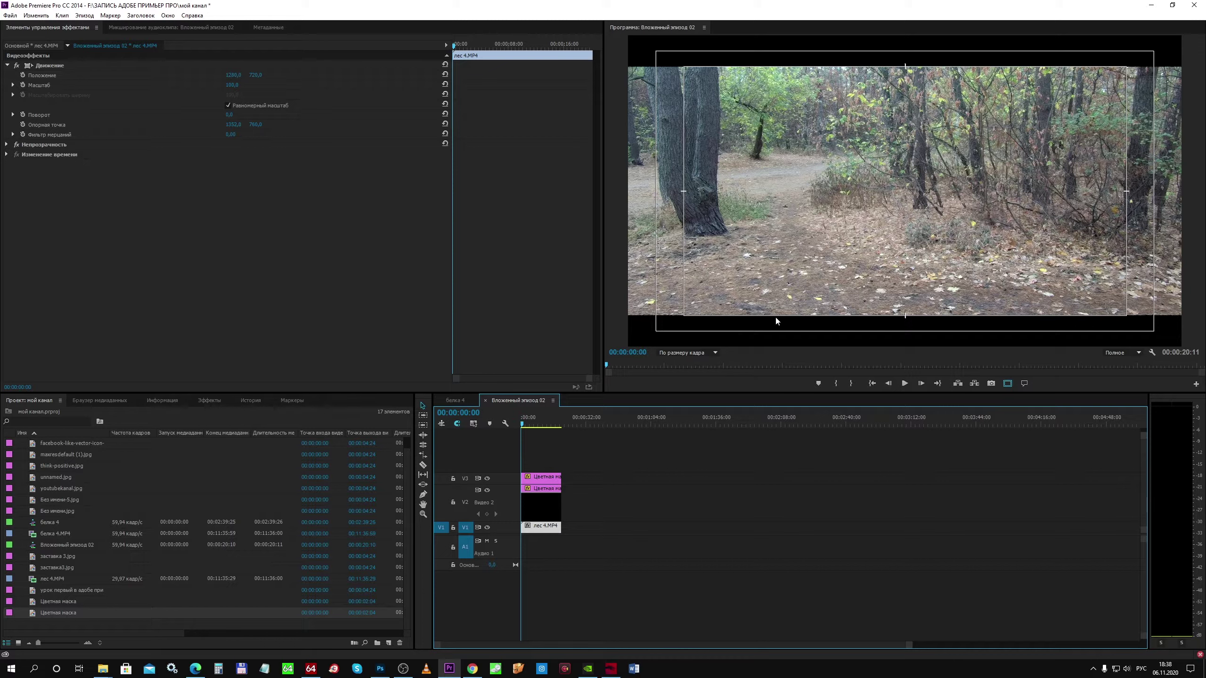
left_click(1008, 384)
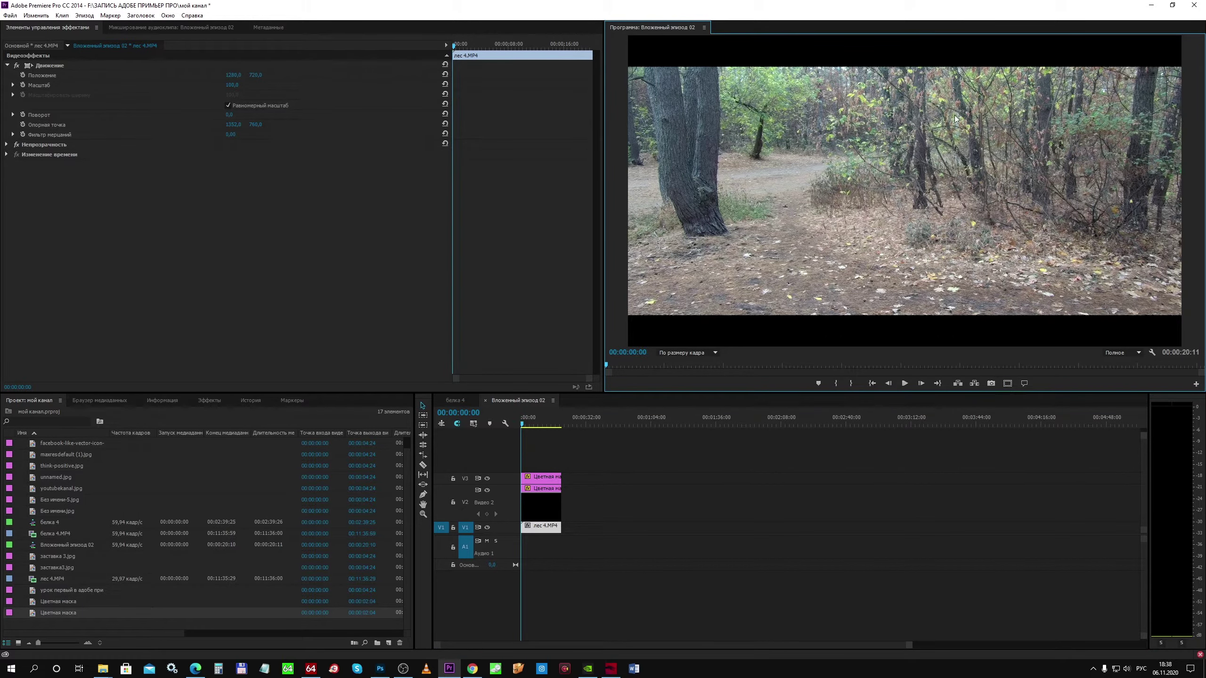
Play the letterboxed sequence, stop around 00:00:11:03, then bring up the Photoshop lesson thumbnail.
left_click(905, 384)
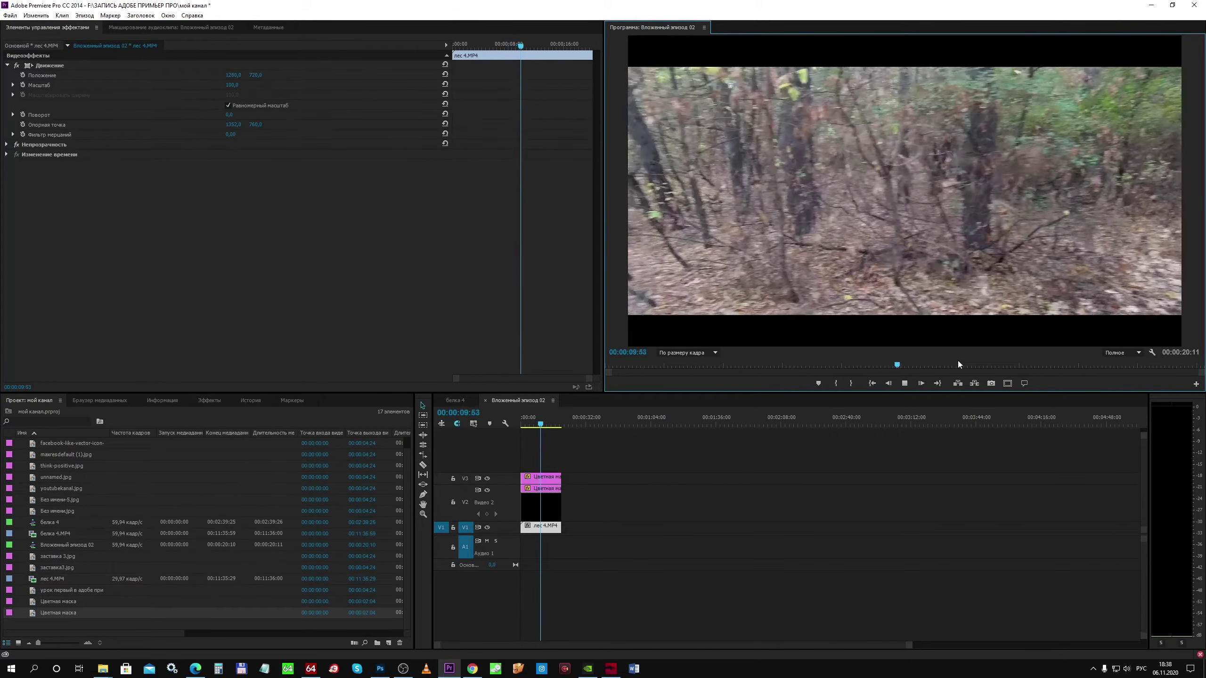
key("space")
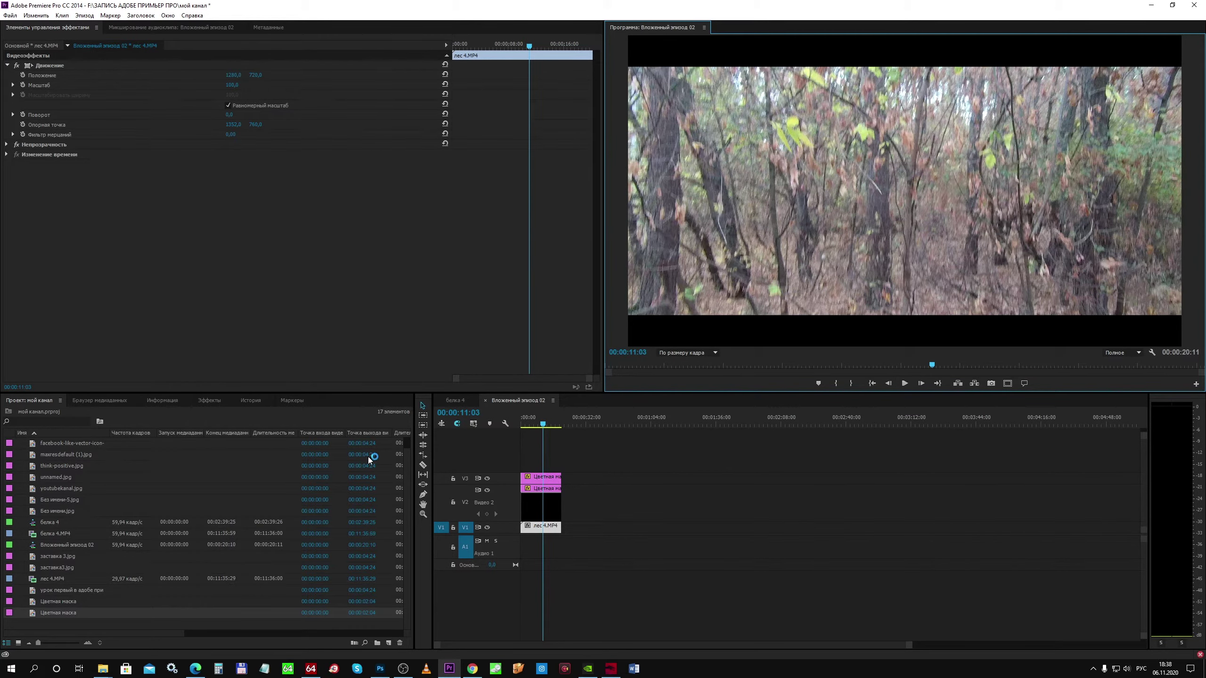
left_click(380, 668)
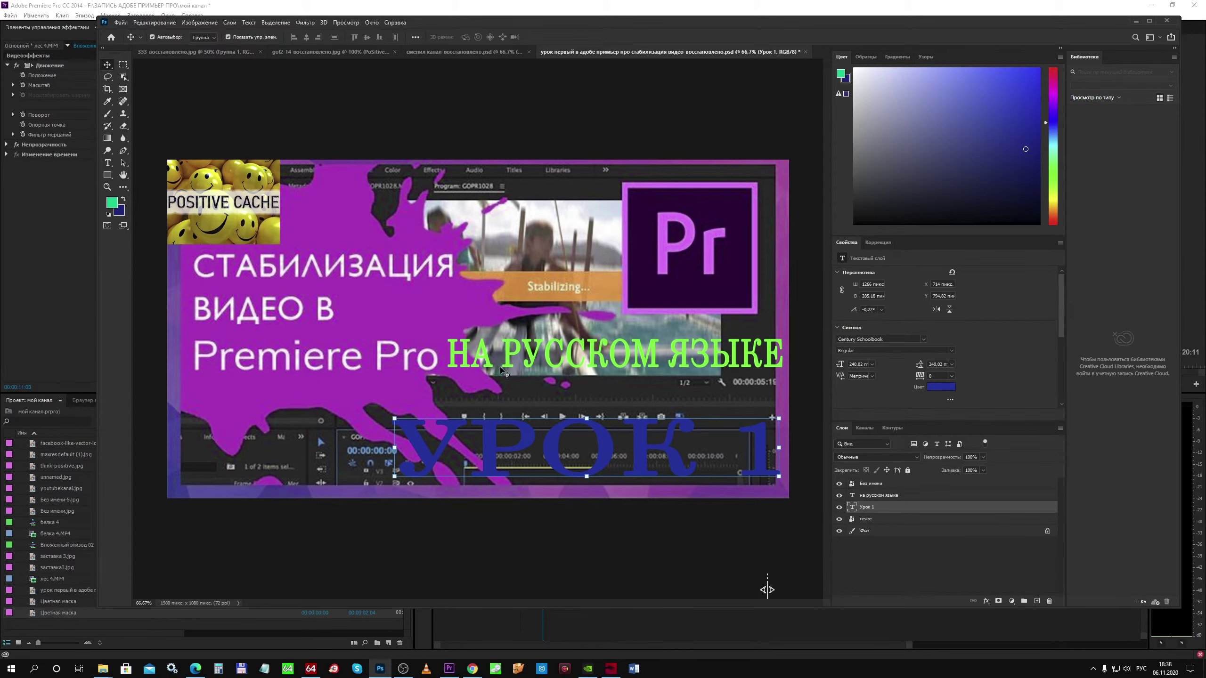